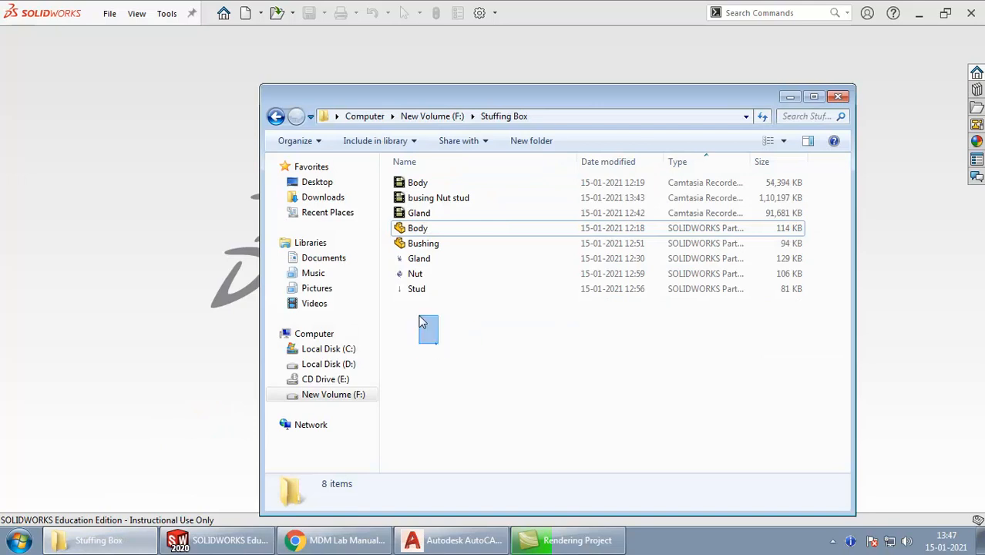
Step: Minimize the Stuffing Box folder window, create a new assembly document and browse for its first component
{"action": "left_click", "coordinate": [453, 370]}
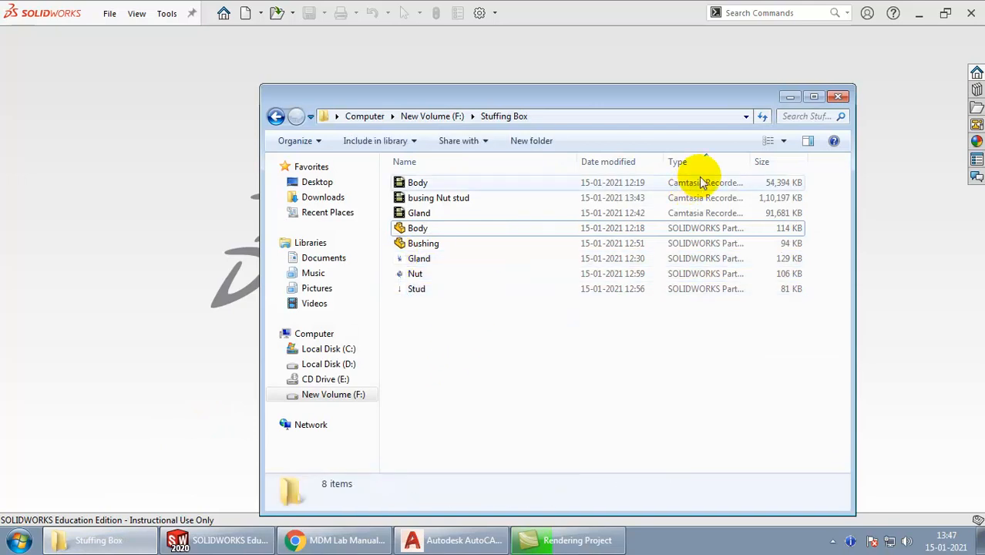
{"action": "left_click", "coordinate": [788, 96]}
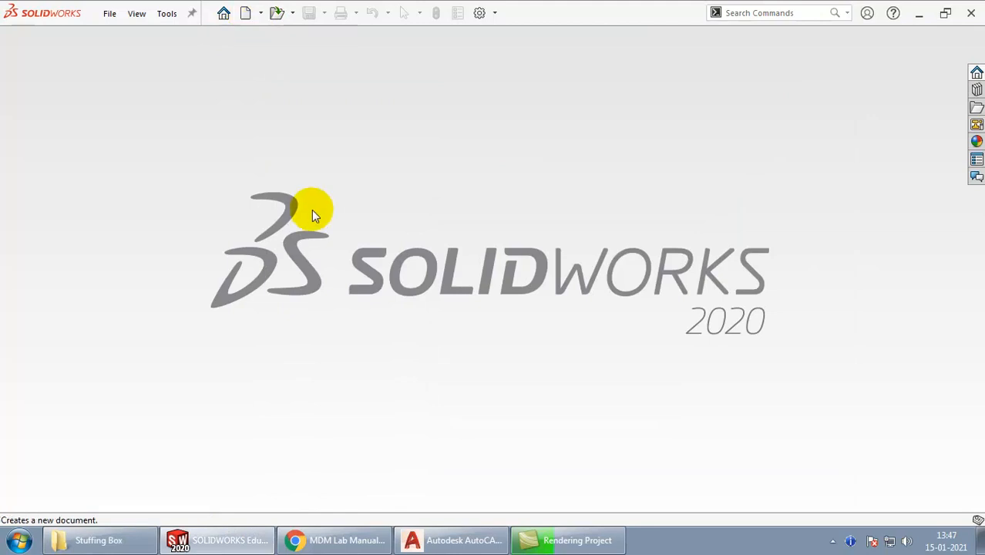
{"action": "left_click", "coordinate": [245, 14]}
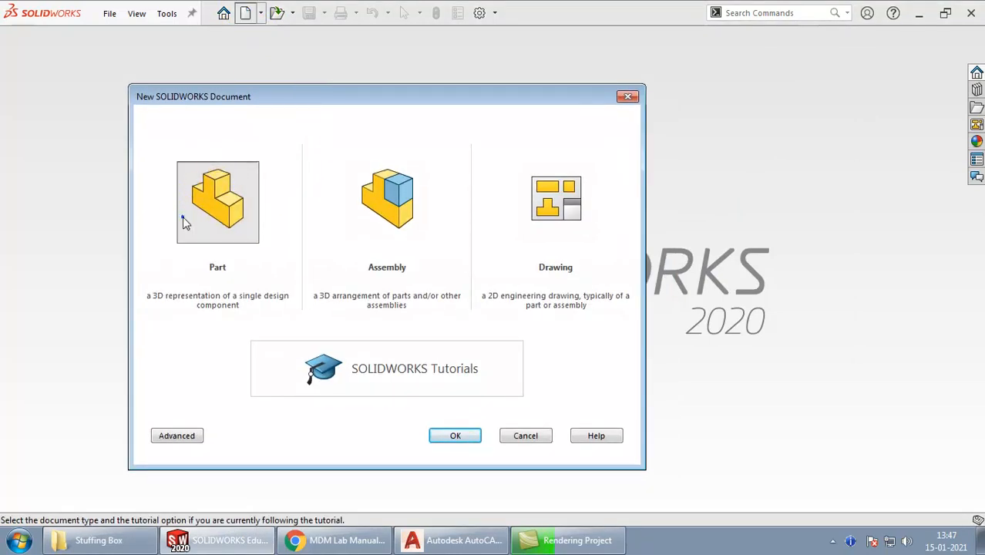
{"action": "left_click", "coordinate": [389, 213]}
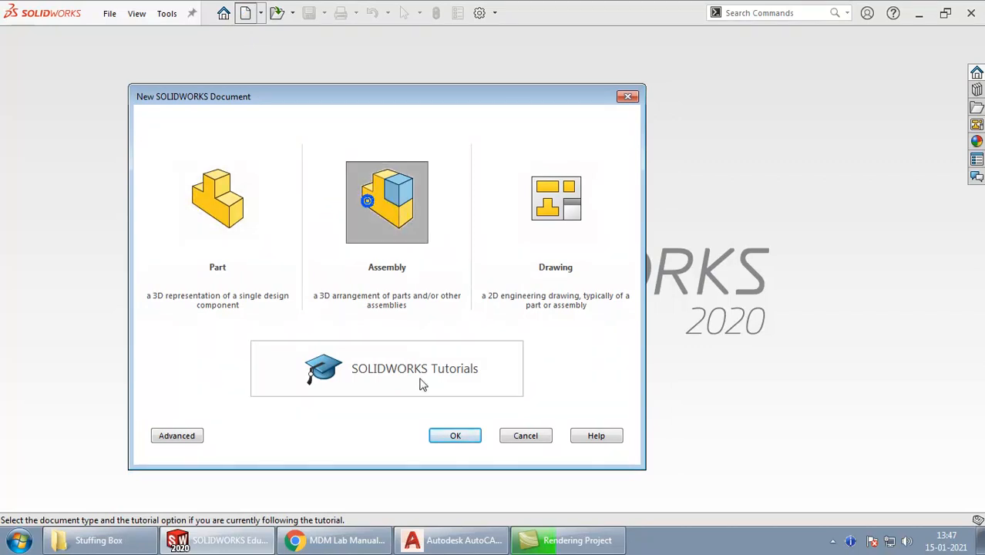
{"action": "left_click", "coordinate": [447, 434]}
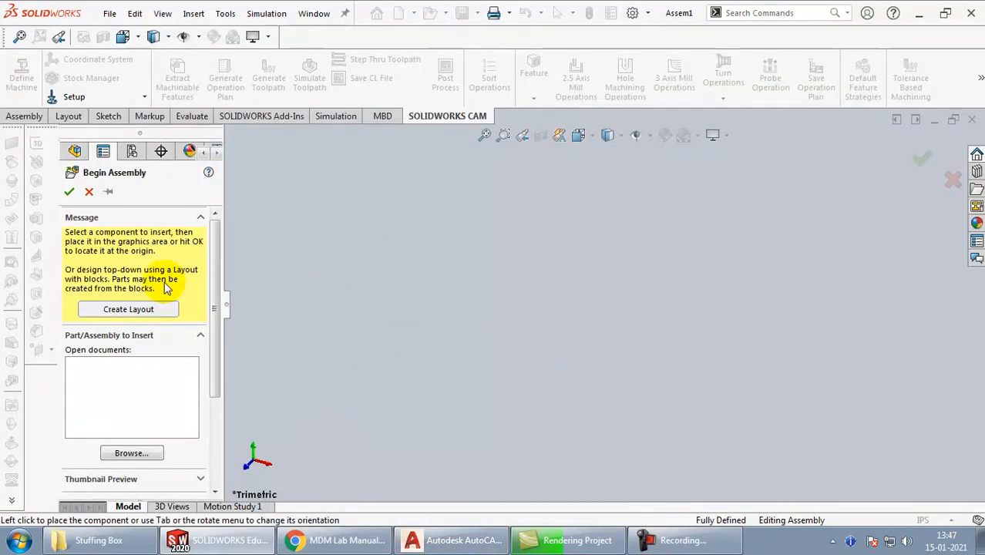
{"action": "left_click_drag", "start_coordinate": [208, 292], "coordinate": [215, 269]}
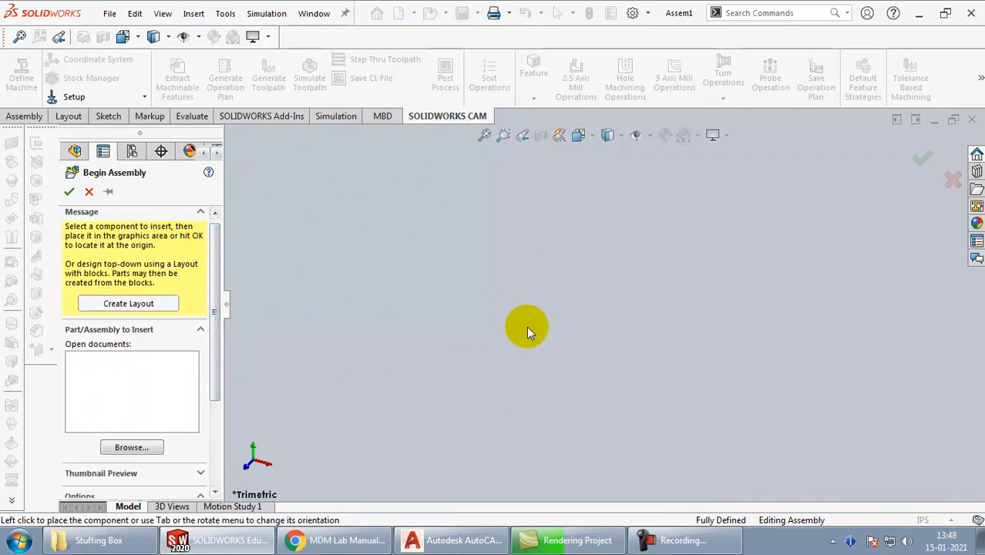
{"action": "left_click", "coordinate": [114, 450]}
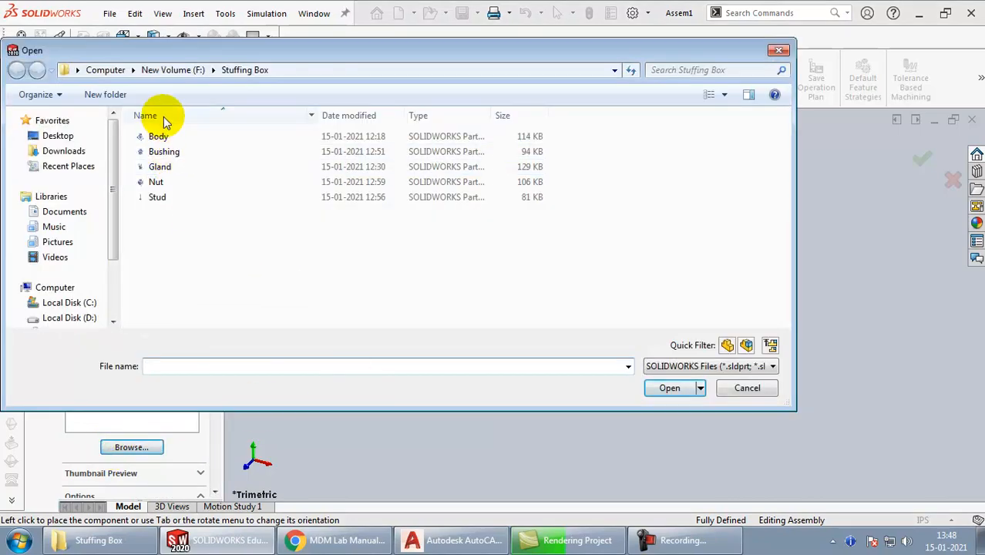
{"action": "left_click", "coordinate": [170, 71]}
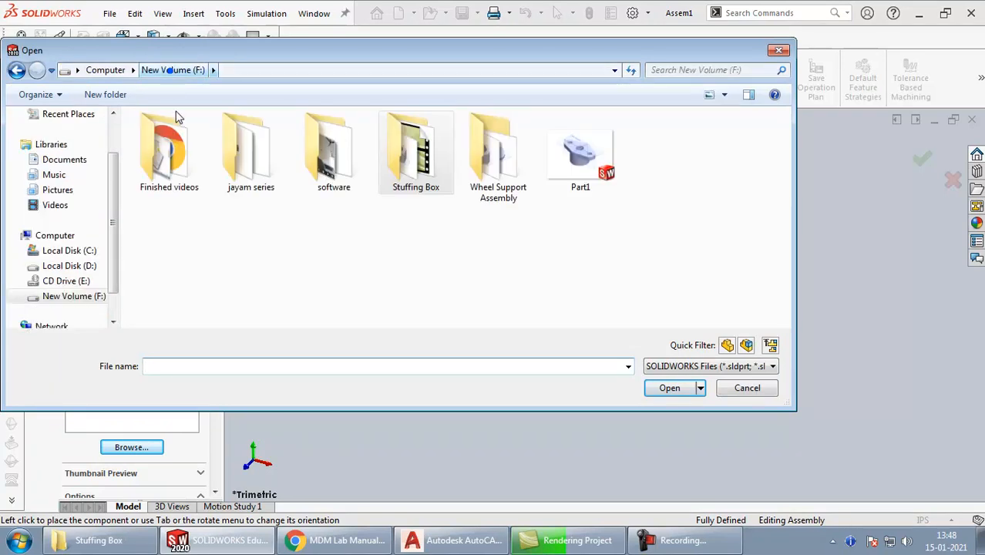
{"action": "double_click", "coordinate": [479, 168]}
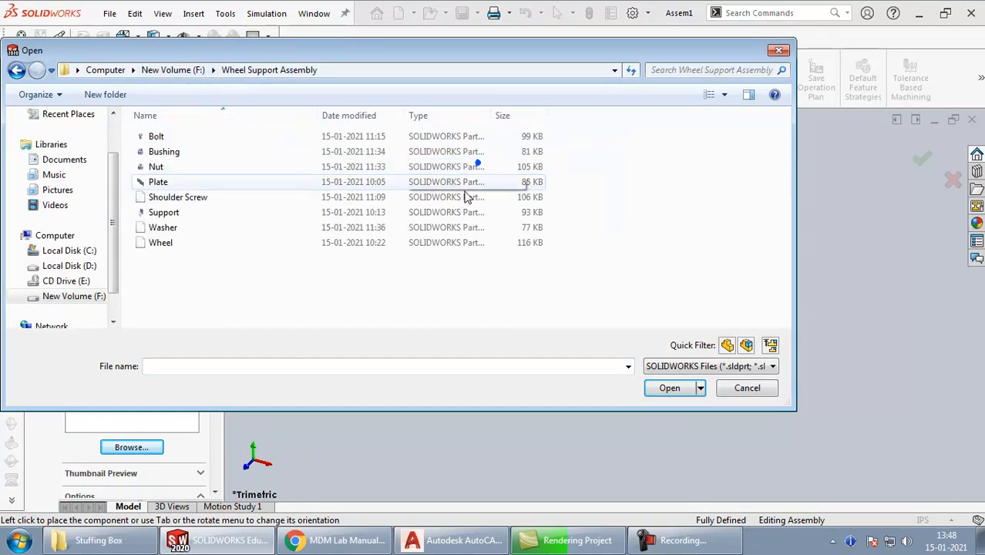
{"action": "left_click", "coordinate": [183, 75]}
{"action": "double_click", "coordinate": [413, 158]}
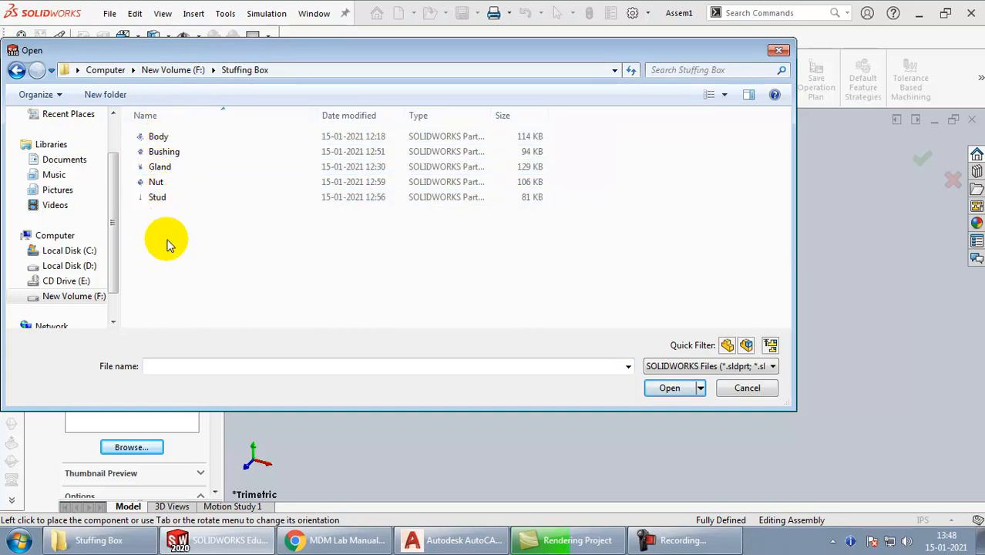
Step: Insert the Body part from the Stuffing Box folder at the assembly origin
{"action": "left_click", "coordinate": [171, 138]}
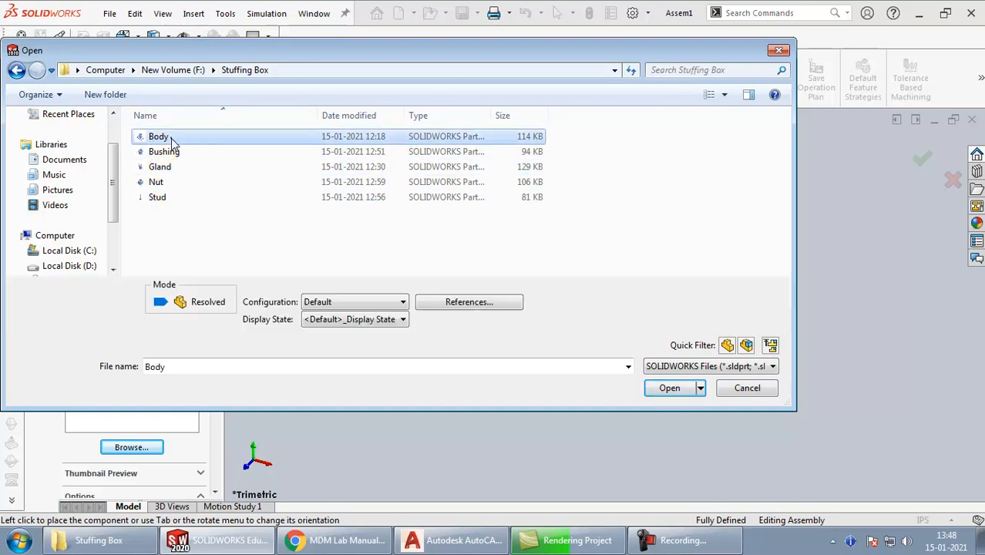
{"action": "left_click", "coordinate": [669, 388]}
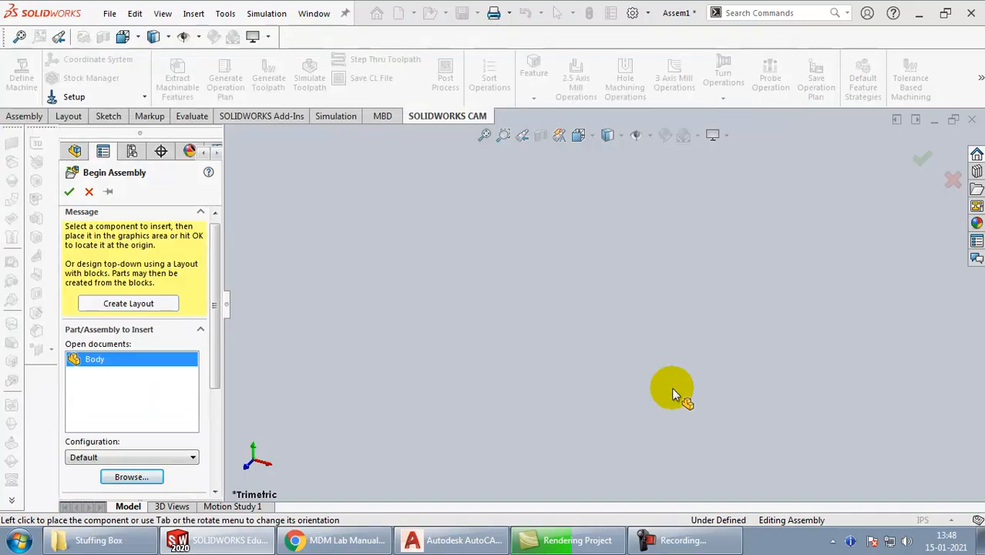
{"action": "mouse_move", "coordinate": [219, 331]}
{"action": "left_mouse_down"}
{"action": "mouse_move", "coordinate": [209, 429]}
{"action": "mouse_move", "coordinate": [218, 327]}
{"action": "left_mouse_up"}
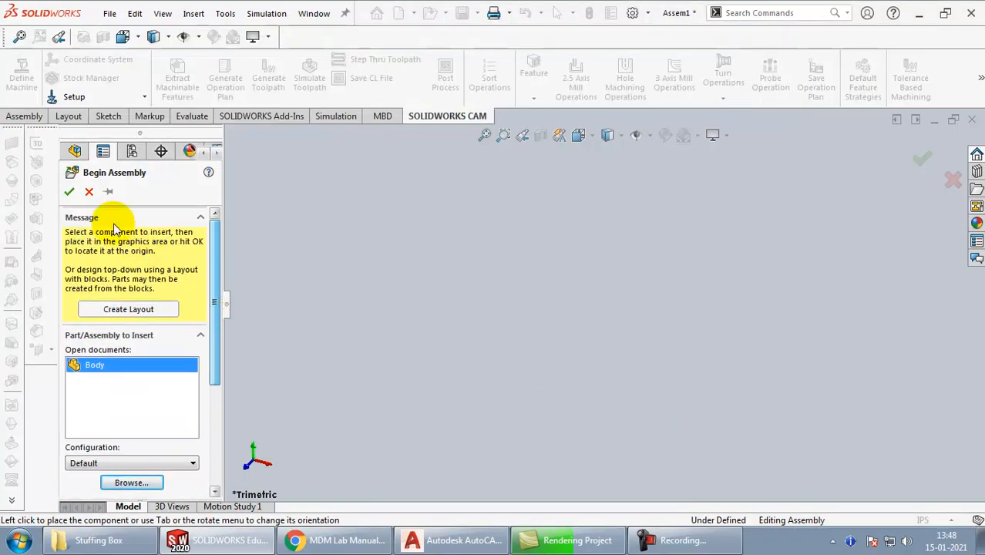
{"action": "left_click", "coordinate": [69, 194]}
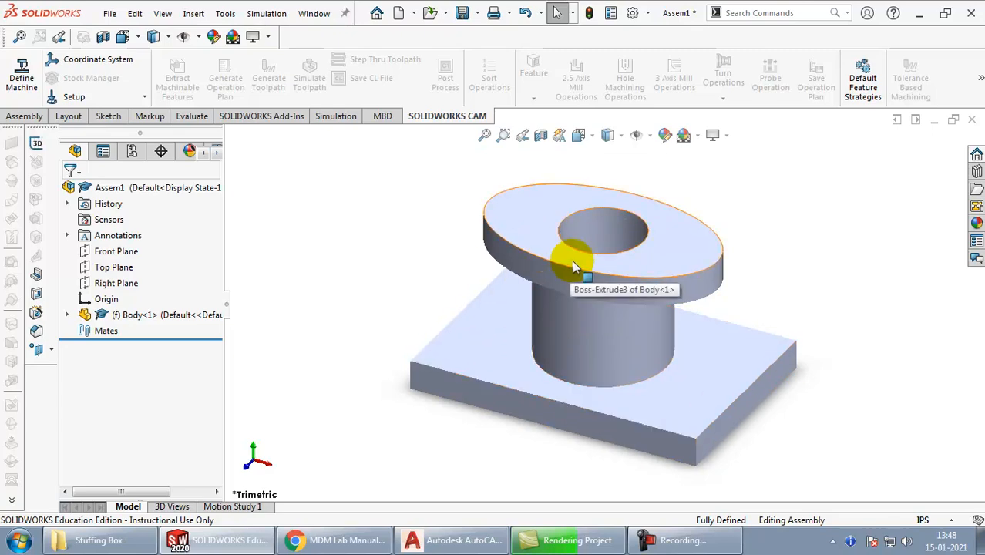
Step: Check whether the Body component is fixed by selecting it and trying to move it by its flange and base
{"action": "left_click", "coordinate": [113, 316]}
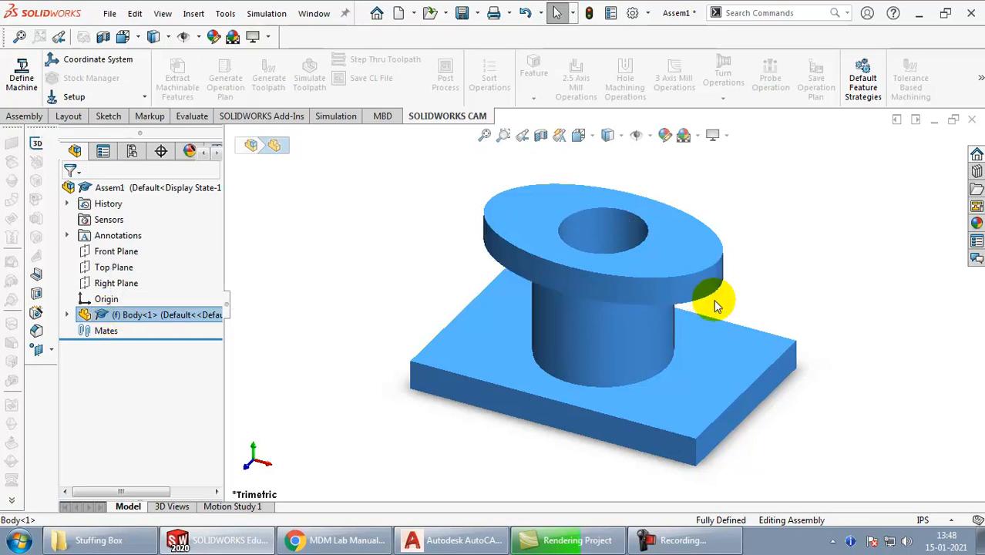
{"action": "left_click", "coordinate": [778, 276]}
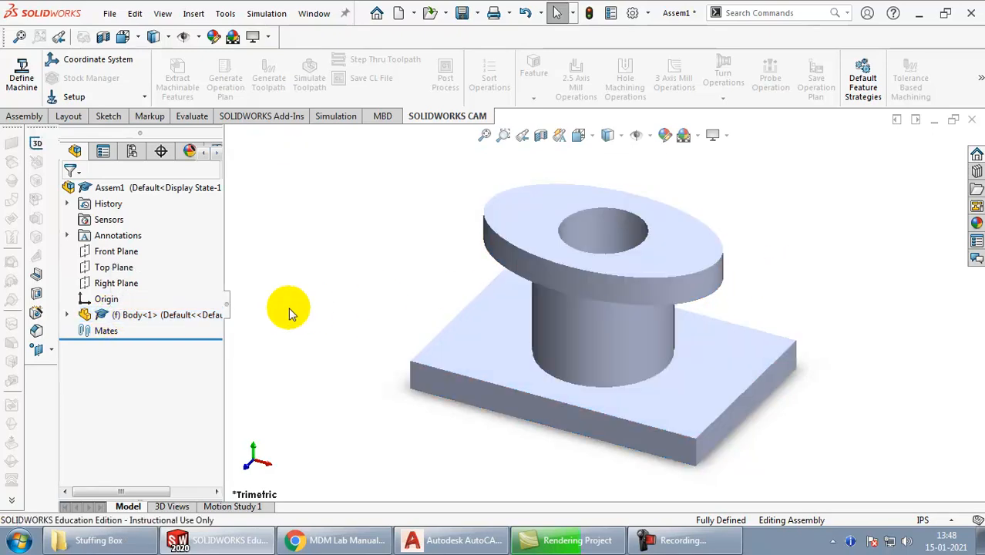
{"action": "left_click", "coordinate": [674, 273]}
{"action": "left_click_drag", "start_coordinate": [675, 271], "coordinate": [732, 243]}
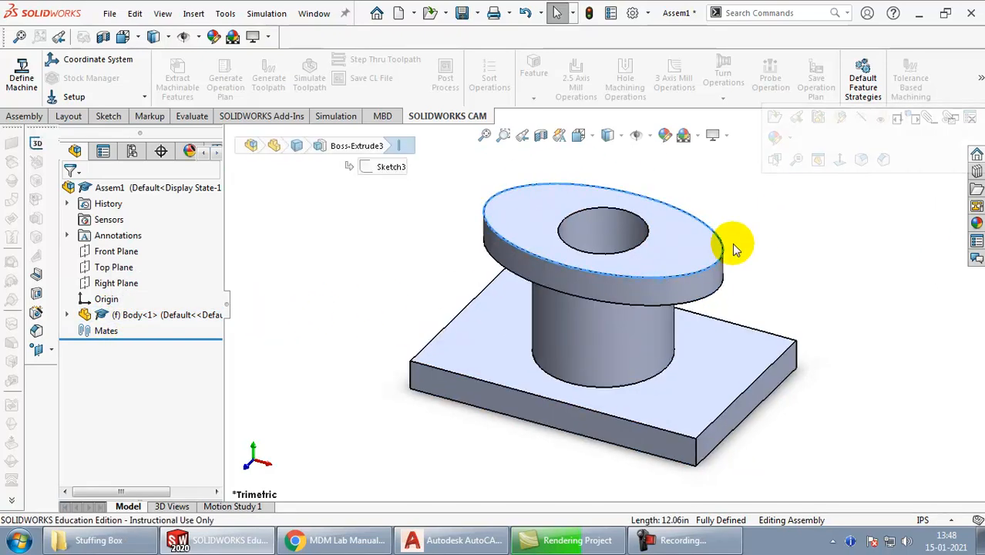
{"action": "left_click_drag", "start_coordinate": [634, 326], "coordinate": [414, 359]}
{"action": "left_click_drag", "start_coordinate": [703, 353], "coordinate": [834, 305]}
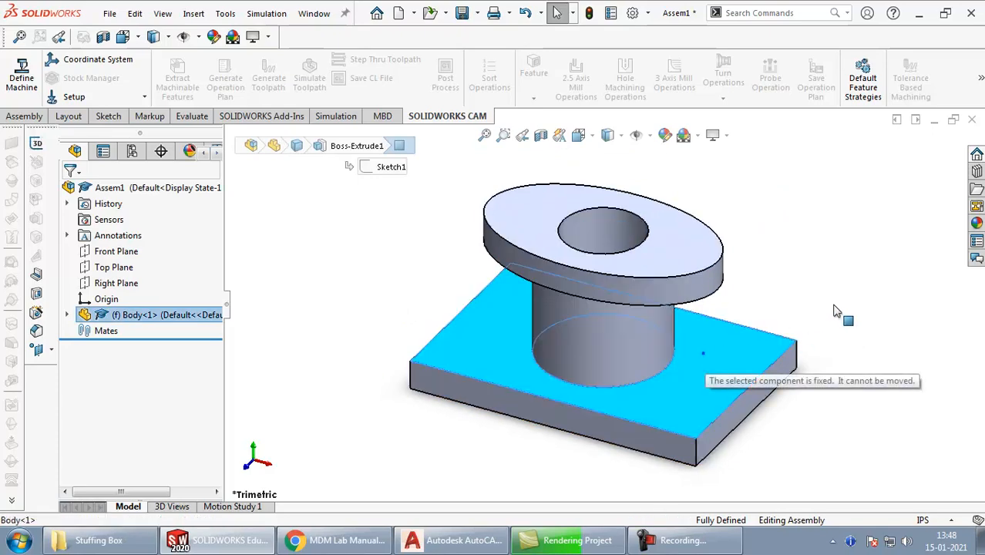
{"action": "left_click", "coordinate": [873, 329]}
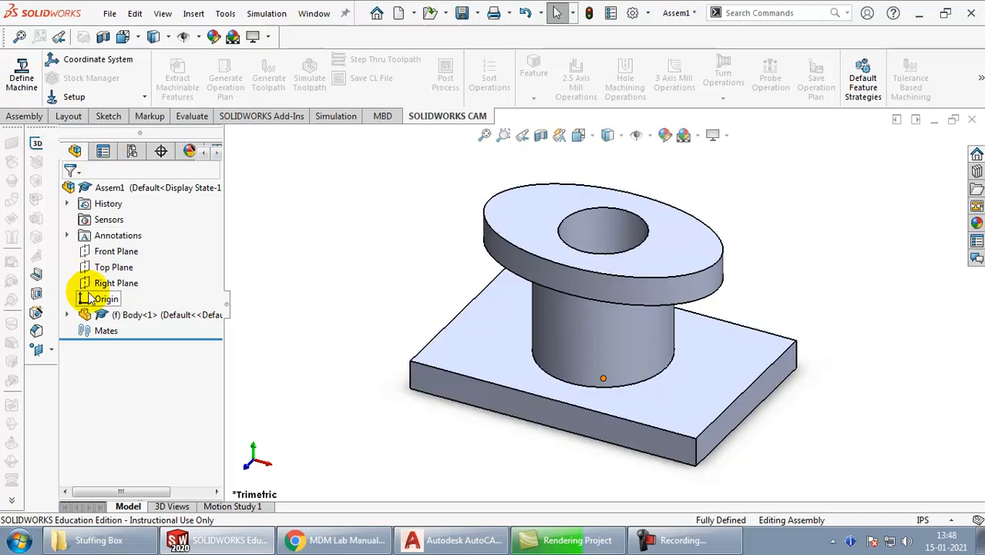
Step: Insert the Gland part from the Stuffing Box folder and place it beside the Body's flange
{"action": "left_click", "coordinate": [24, 115]}
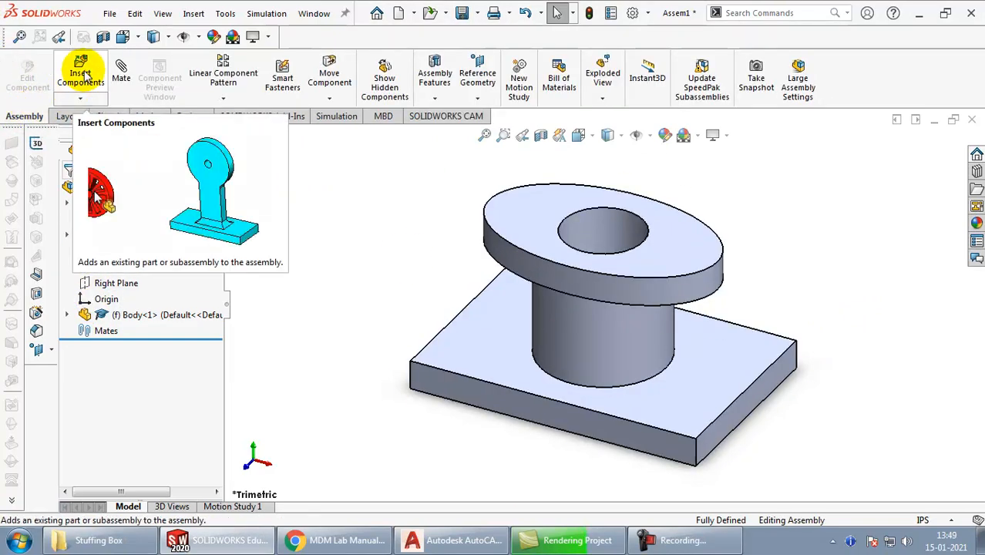
{"action": "left_click", "coordinate": [80, 74]}
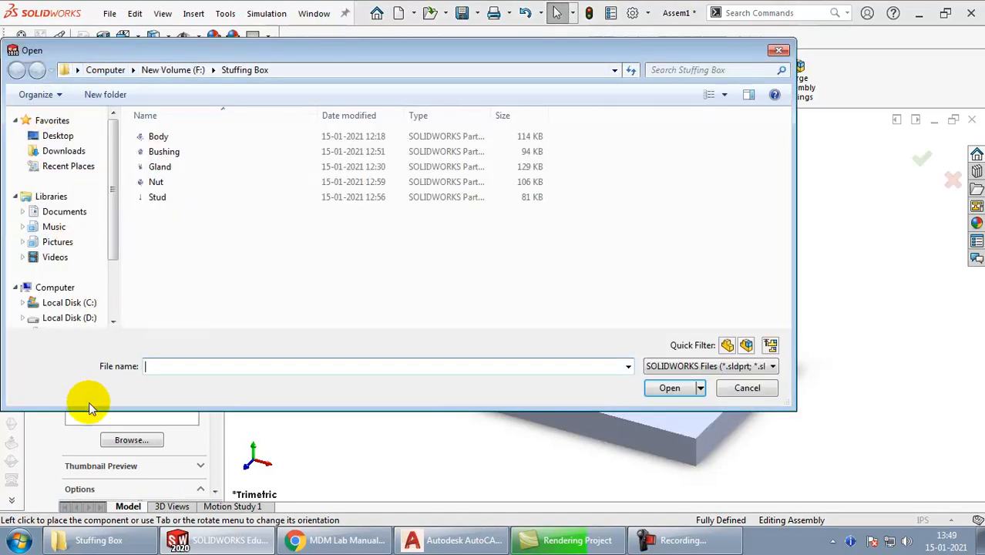
{"action": "left_click", "coordinate": [160, 167]}
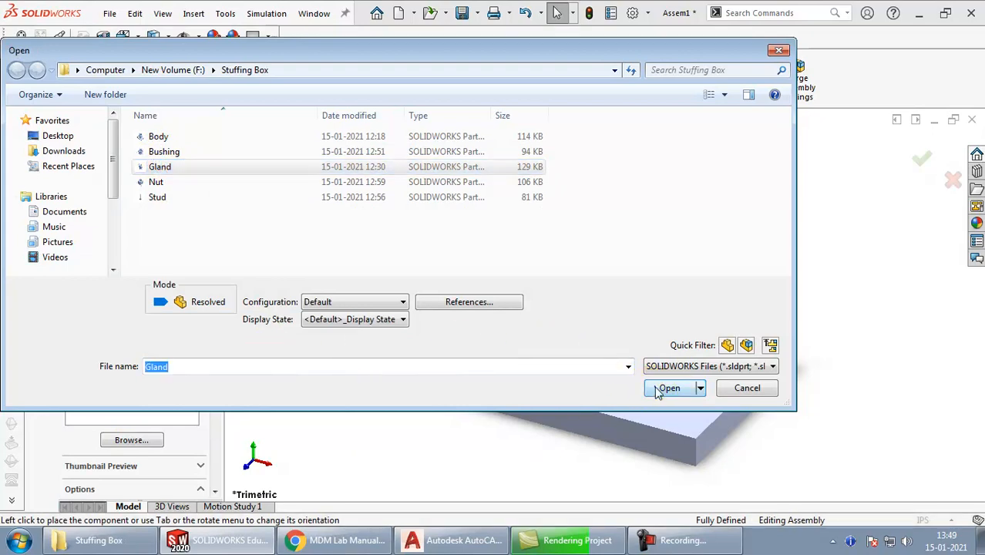
{"action": "left_click", "coordinate": [663, 389]}
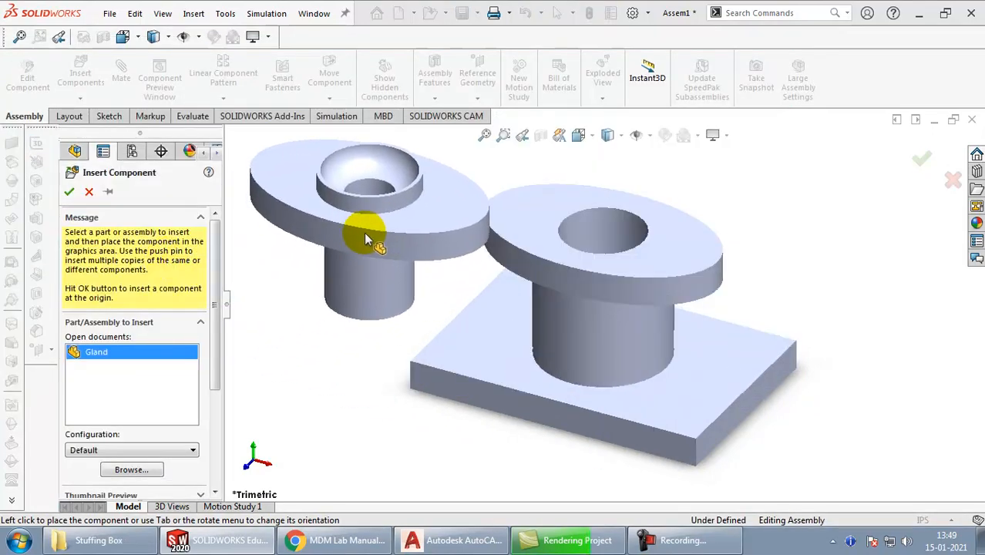
{"action": "left_click", "coordinate": [367, 240]}
{"action": "left_click_drag", "start_coordinate": [367, 240], "coordinate": [321, 358]}
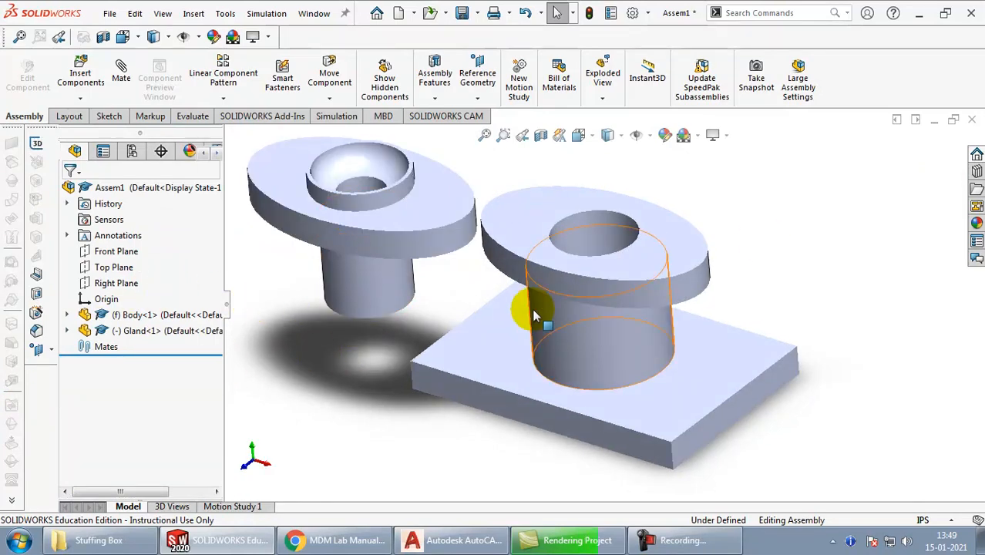
Step: Add a concentric mate between the Gland's lower cylindrical face and the Body's outer cylindrical face
{"action": "middle_click_drag", "start_coordinate": [516, 285], "coordinate": [586, 272]}
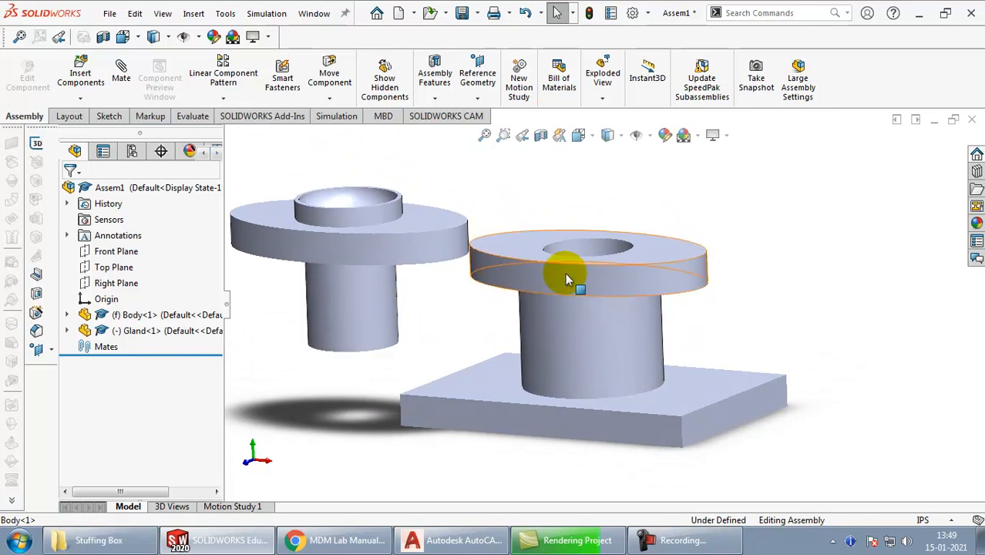
{"action": "left_click", "coordinate": [121, 77]}
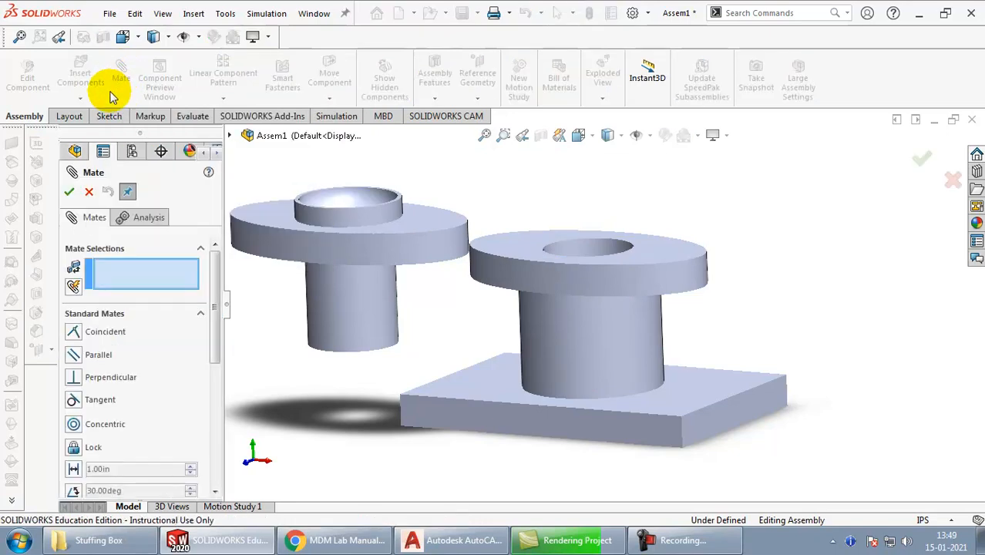
{"action": "left_click", "coordinate": [323, 296]}
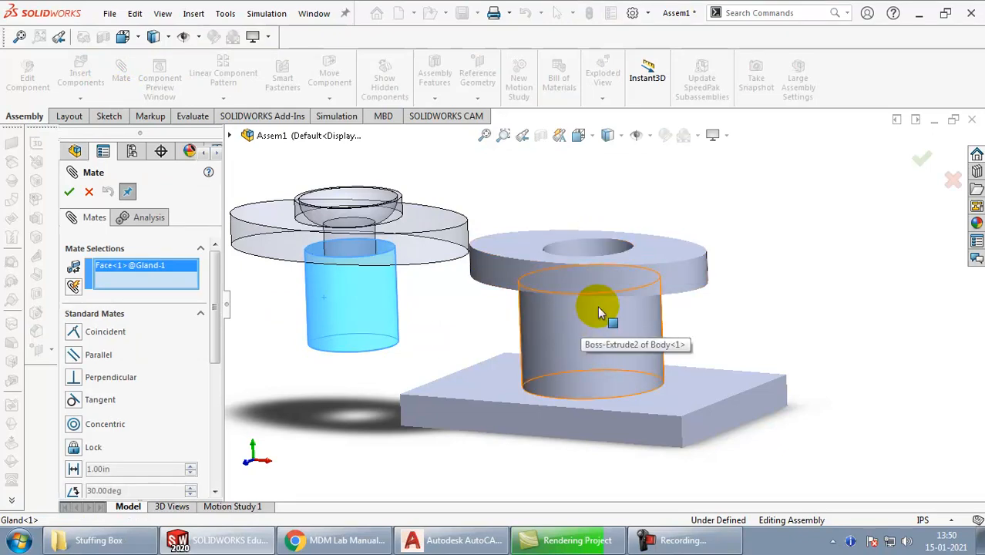
{"action": "middle_click_drag", "start_coordinate": [597, 306], "coordinate": [578, 329]}
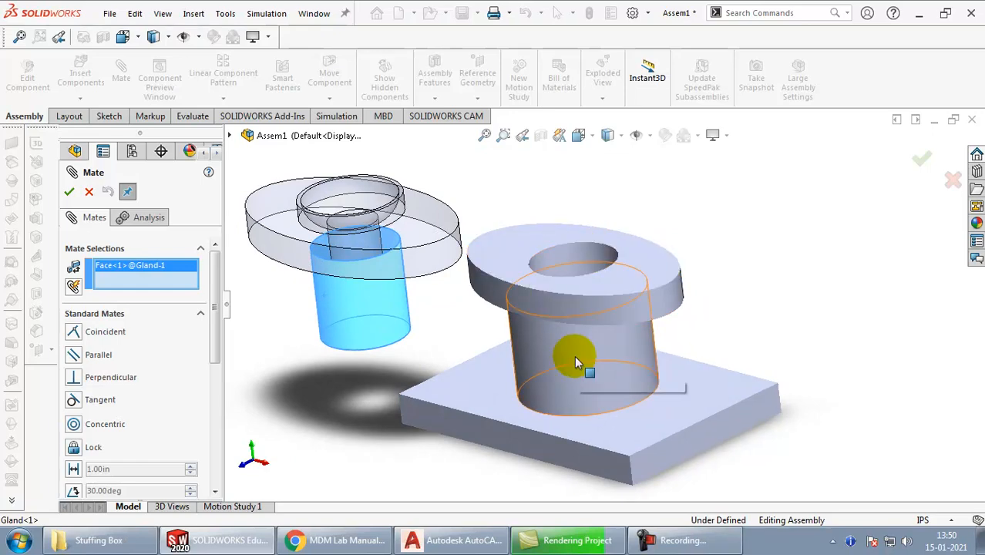
{"action": "left_click", "coordinate": [574, 355]}
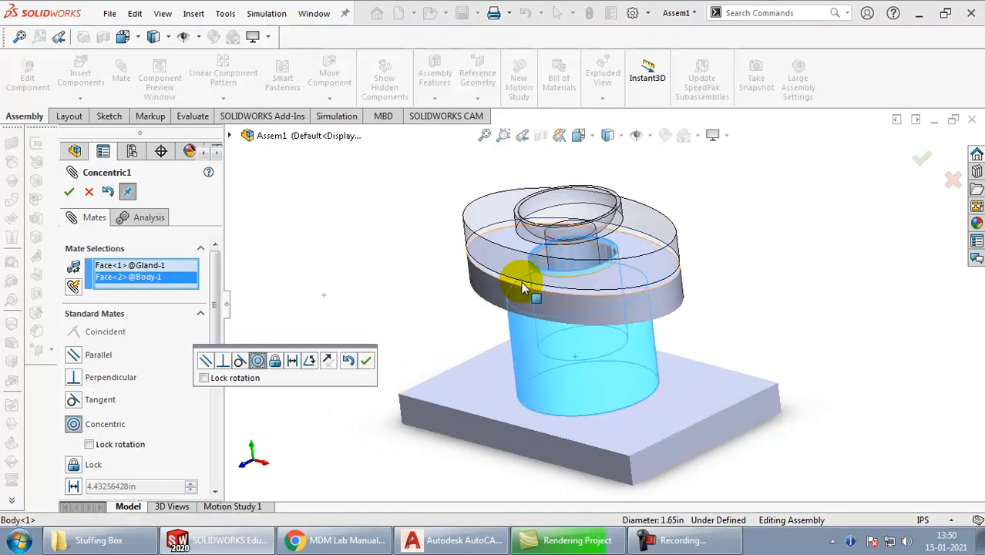
{"action": "left_click", "coordinate": [68, 194]}
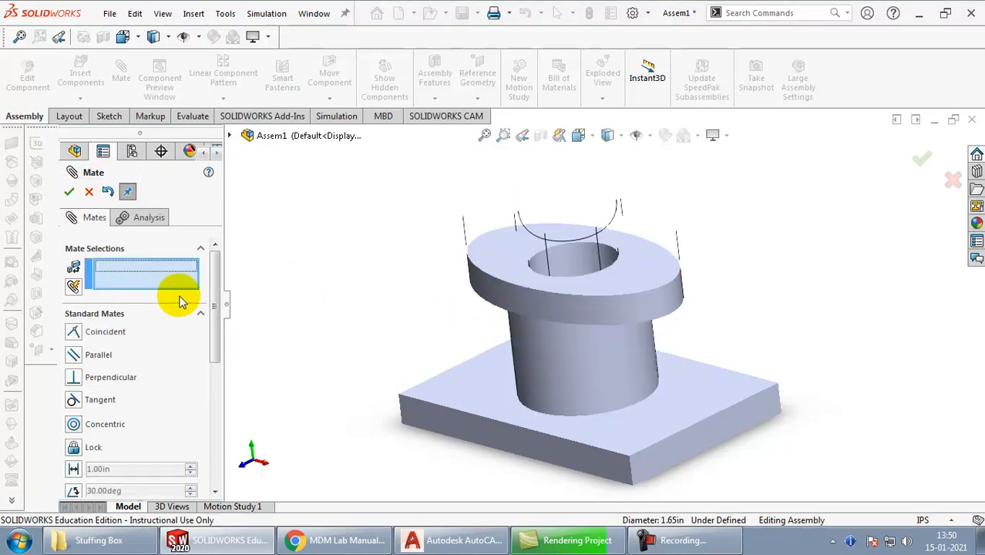
Step: Raise the Gland above the Body's flange, close the Mate command and rotate the Gland about the shared axis
{"action": "left_click_drag", "start_coordinate": [624, 213], "coordinate": [612, 134]}
{"action": "key", "text": "Escape"}
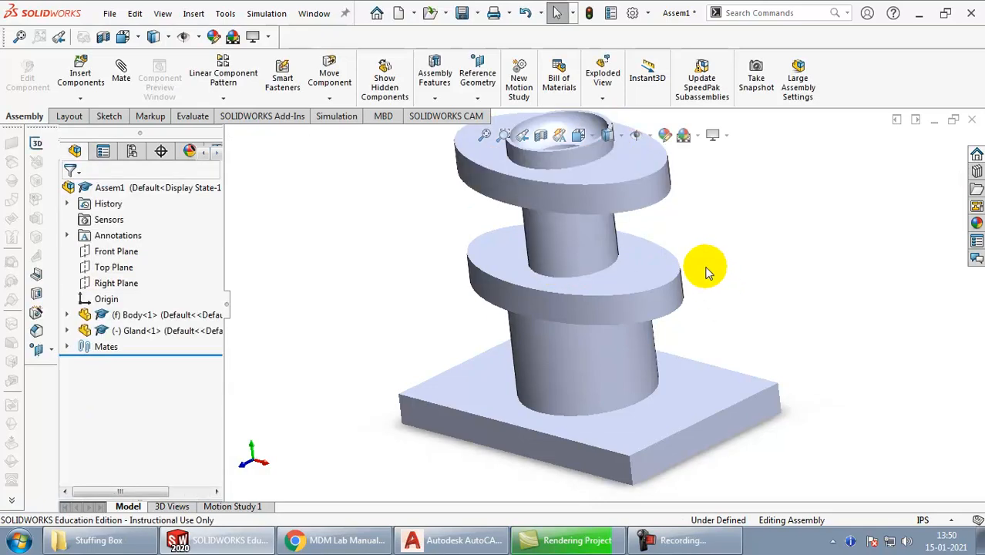
{"action": "left_click_drag", "start_coordinate": [663, 197], "coordinate": [697, 174]}
{"action": "left_click", "coordinate": [748, 241]}
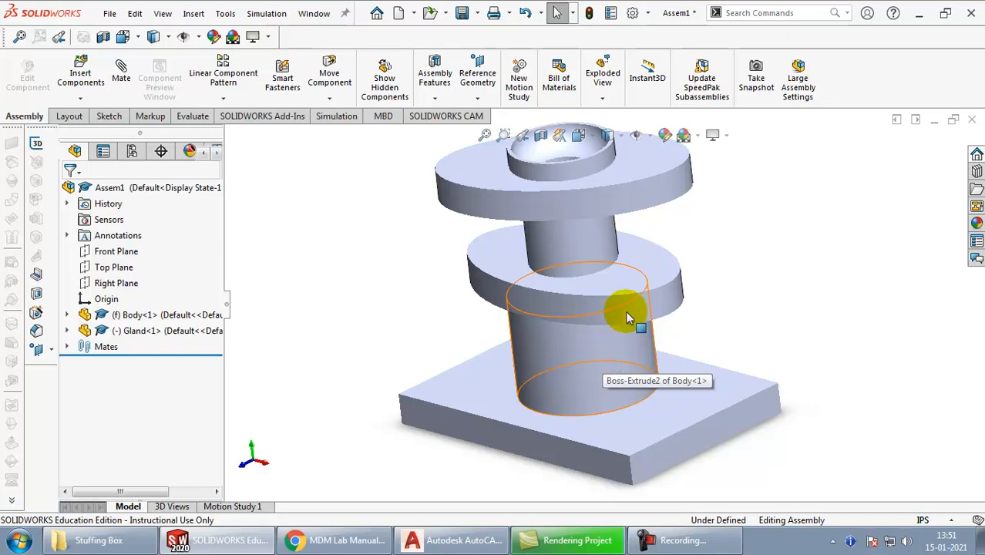
Step: Open the Body part from the assembly in its own window and view it from above its base plate
{"action": "right_click", "coordinate": [591, 344]}
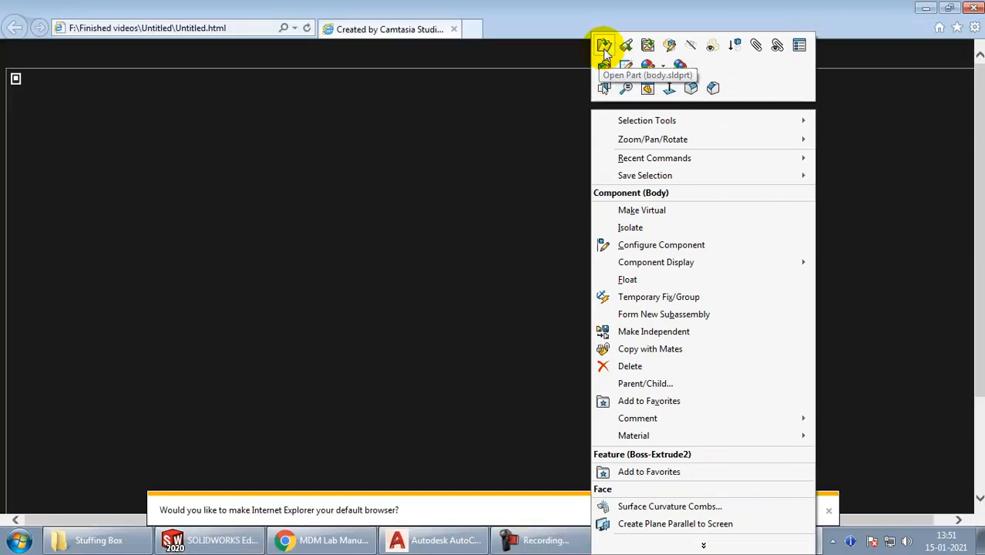
{"action": "left_click", "coordinate": [603, 46]}
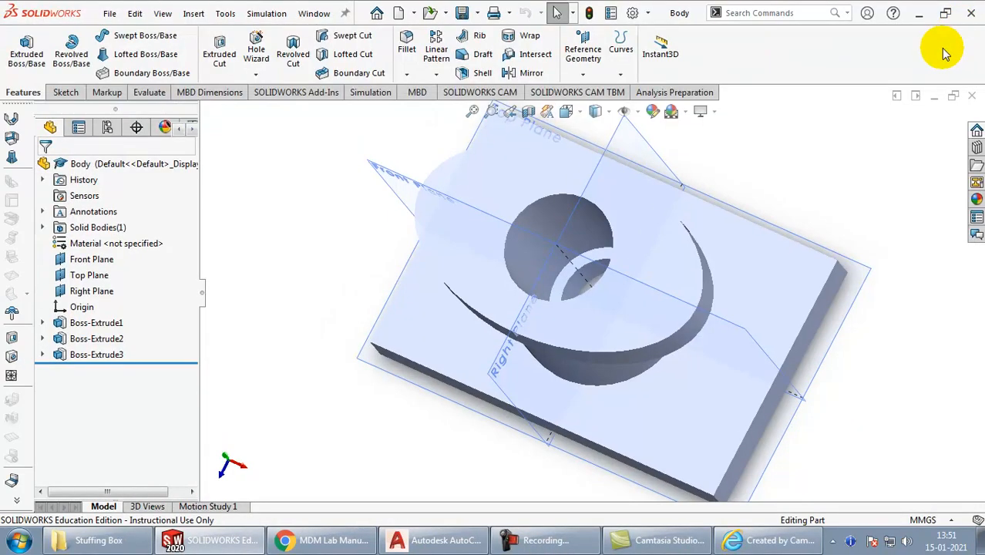
{"action": "middle_click_drag", "start_coordinate": [699, 363], "coordinate": [641, 209]}
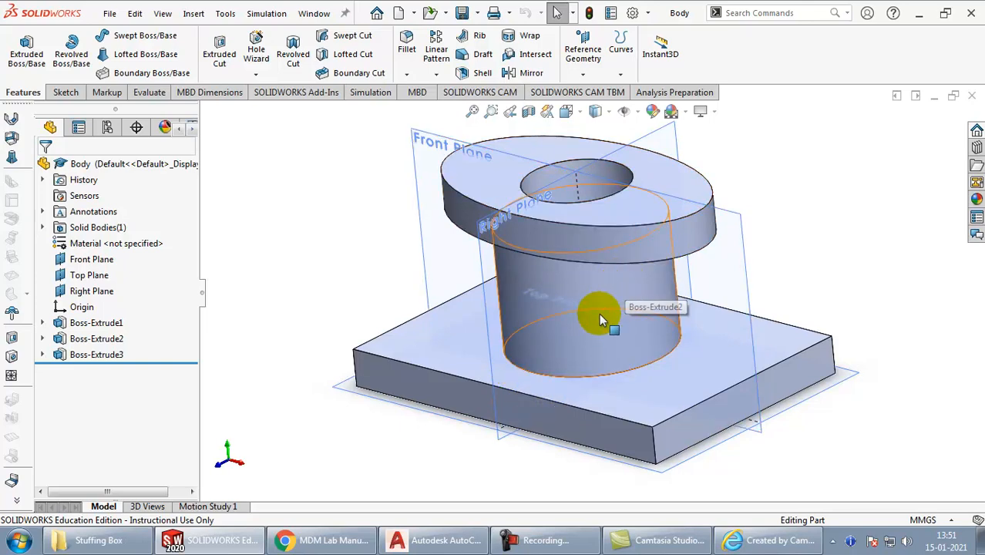
Step: Start a sketch on the top face of the Body's oval flange
{"action": "left_click", "coordinate": [488, 179]}
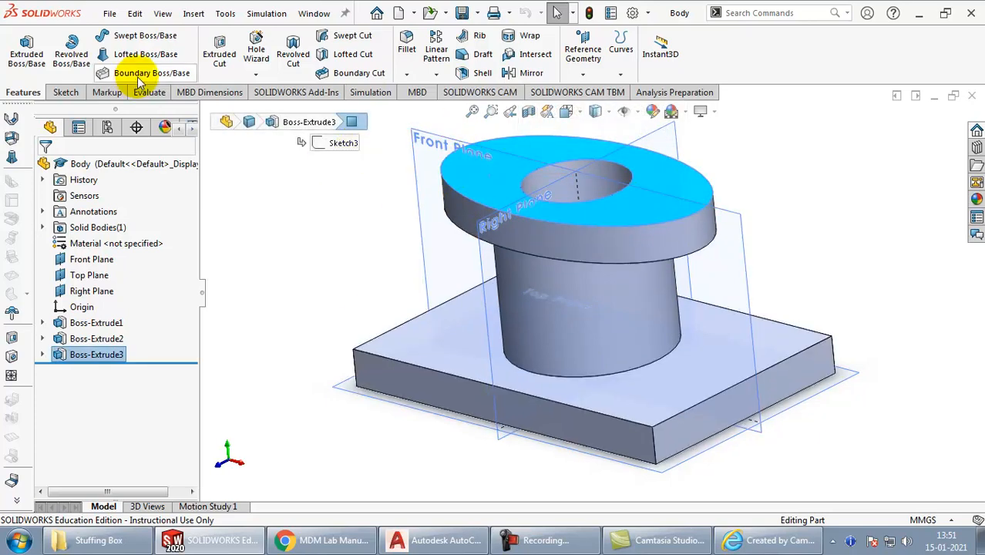
{"action": "left_click", "coordinate": [66, 92]}
{"action": "left_click", "coordinate": [20, 50]}
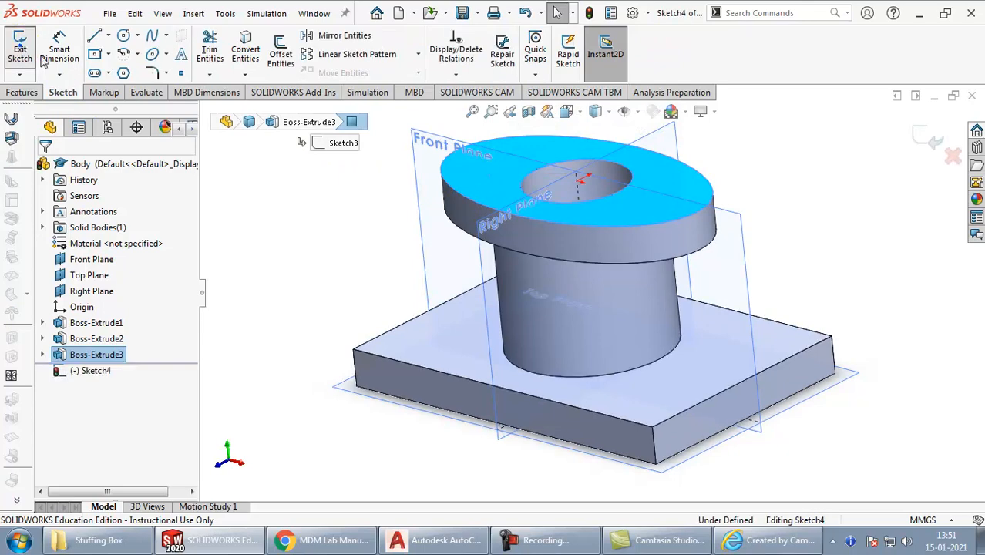
{"action": "middle_click_drag", "start_coordinate": [398, 245], "coordinate": [384, 340]}
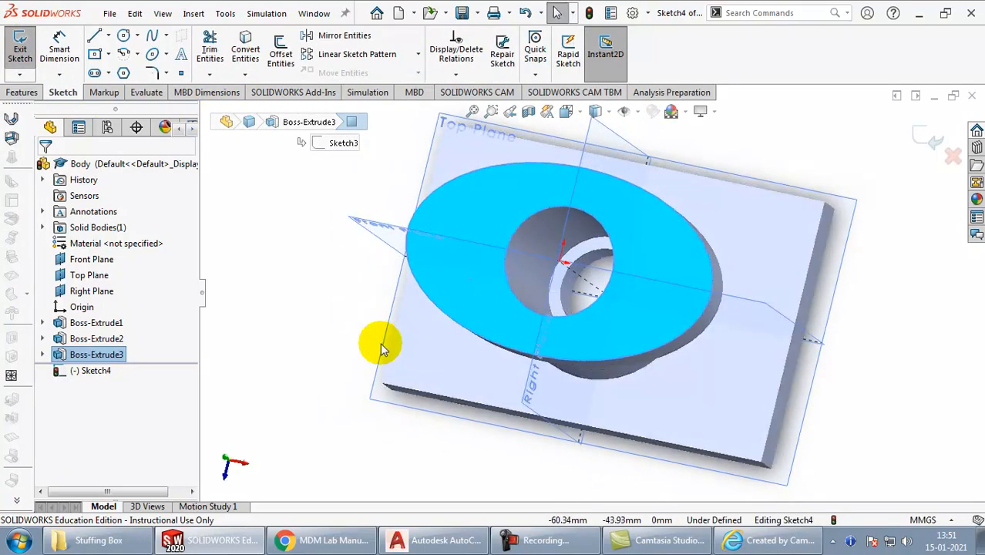
Step: Draw a horizontal centerline about 84 mm long across the flange, passing over the central bore along the Front Plane
{"action": "left_click", "coordinate": [109, 36]}
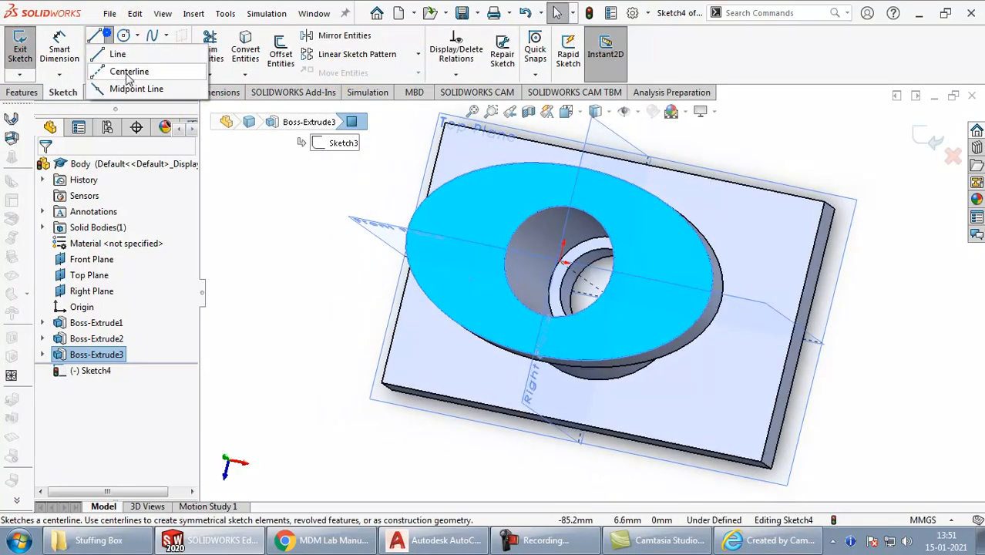
{"action": "left_click", "coordinate": [134, 70]}
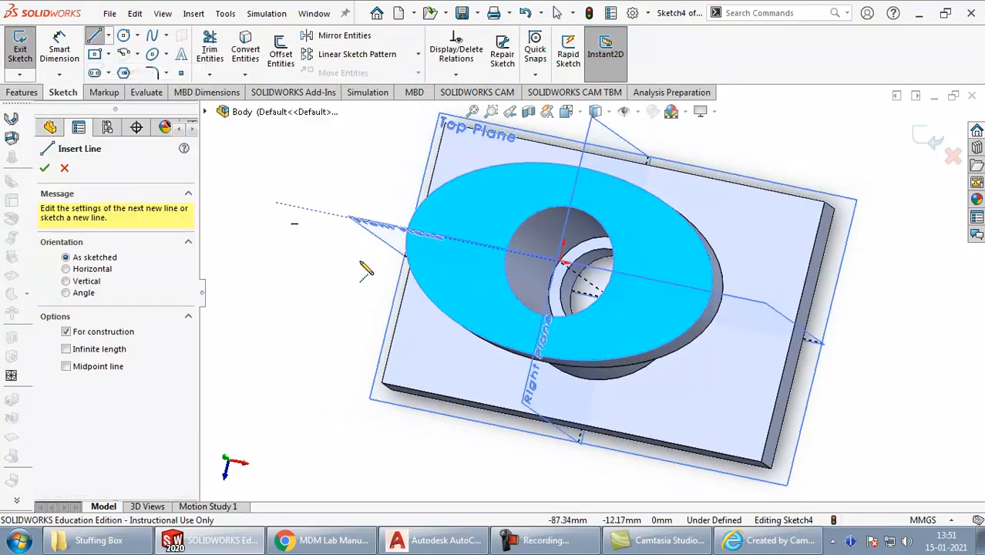
{"action": "left_click", "coordinate": [566, 114]}
{"action": "left_click", "coordinate": [447, 285]}
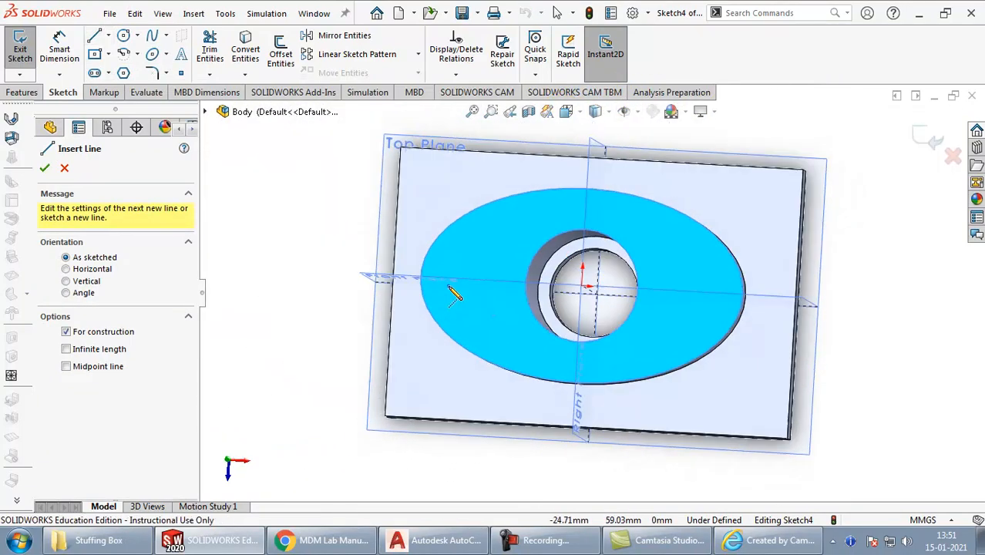
{"action": "left_click", "coordinate": [487, 292]}
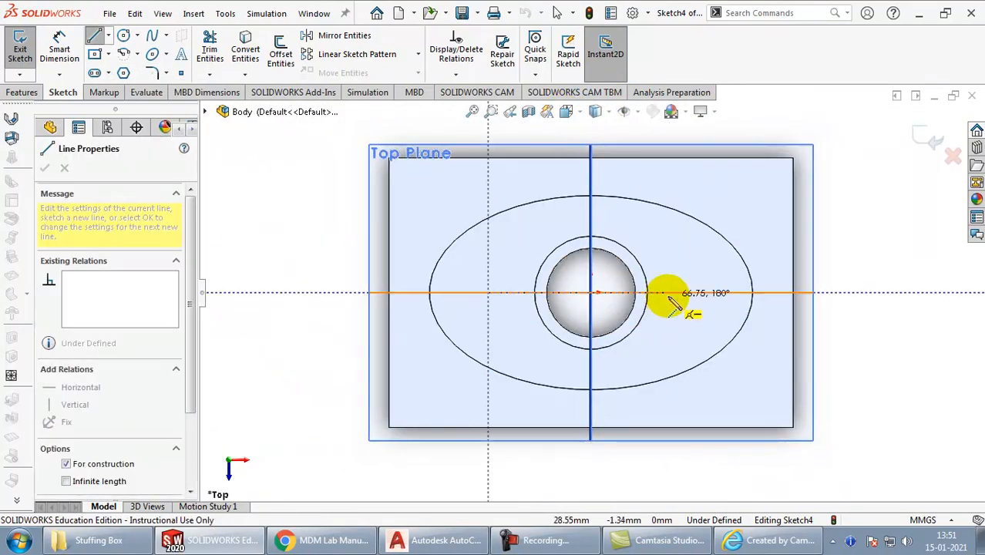
{"action": "left_click", "coordinate": [713, 292]}
{"action": "key", "text": "Escape"}
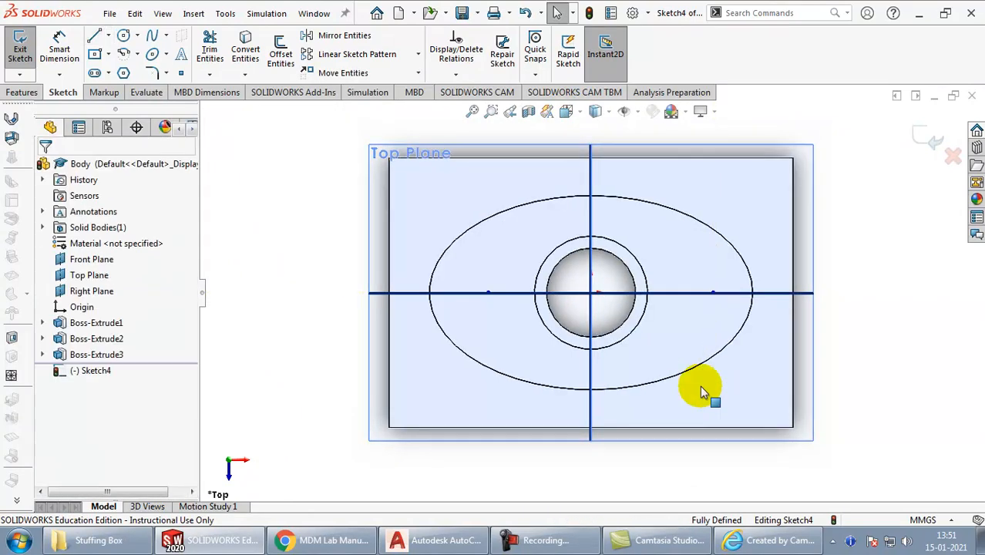
Step: Make the centerline's midpoint coincident with the Right Plane and stretch the line to about 84 mm
{"action": "left_click", "coordinate": [599, 292]}
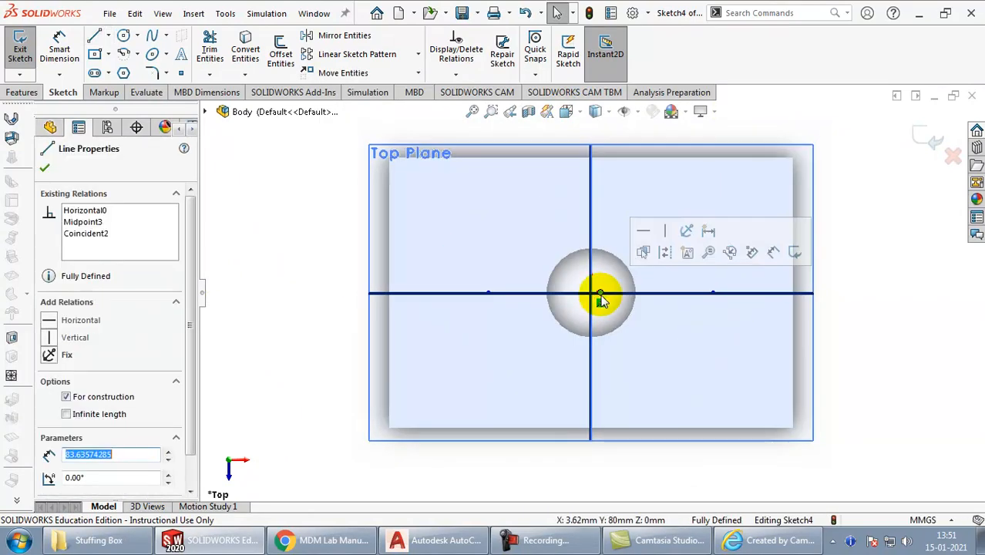
{"action": "left_click", "coordinate": [593, 443], "text": "ctrl"}
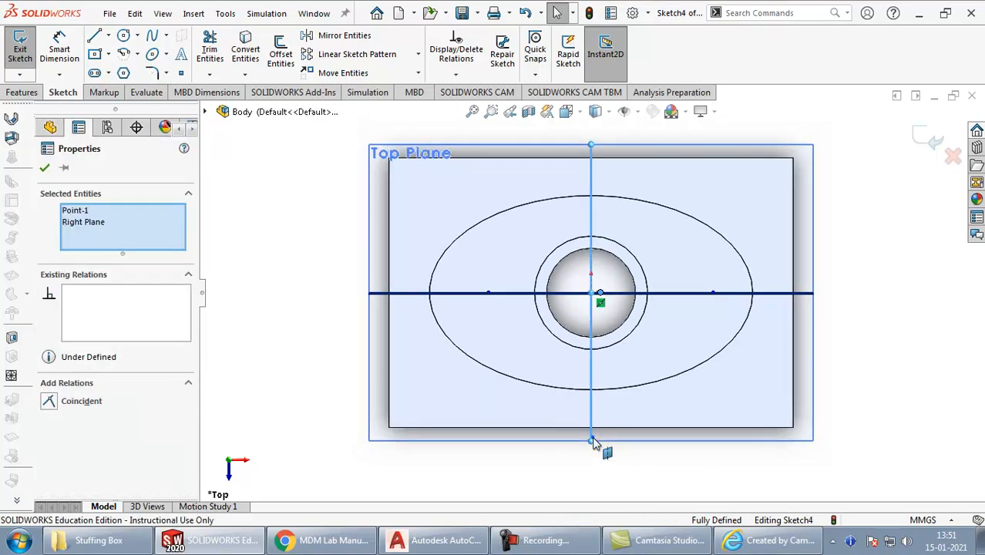
{"action": "left_click", "coordinate": [49, 403]}
{"action": "left_click", "coordinate": [433, 475]}
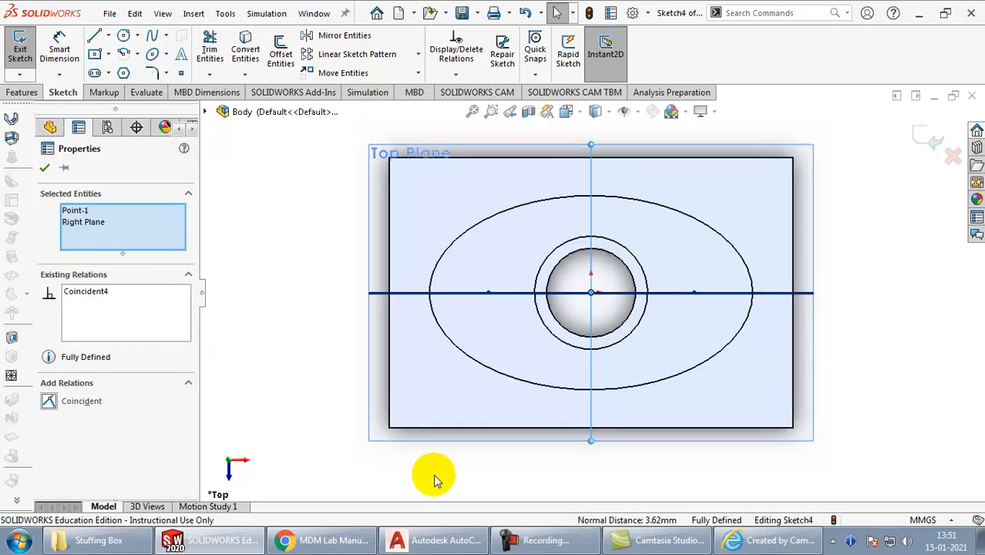
{"action": "mouse_move", "coordinate": [497, 298]}
{"action": "left_mouse_down"}
{"action": "mouse_move", "coordinate": [426, 293]}
{"action": "mouse_move", "coordinate": [521, 301]}
{"action": "mouse_move", "coordinate": [478, 299]}
{"action": "left_mouse_up"}
{"action": "left_click_drag", "start_coordinate": [484, 303], "coordinate": [477, 301]}
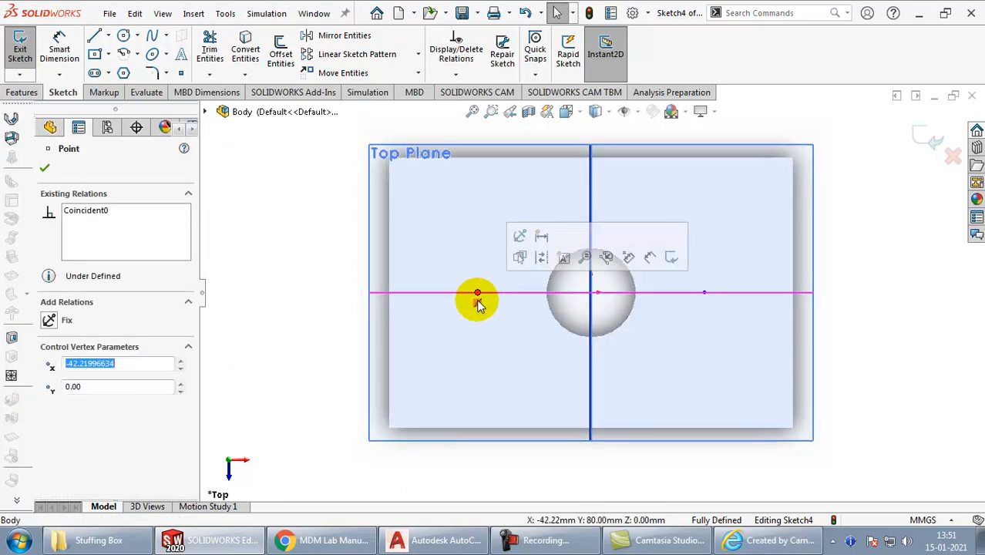
Step: Sketch a circle of about 11 mm radius at each end of the centerline
{"action": "left_click", "coordinate": [124, 36]}
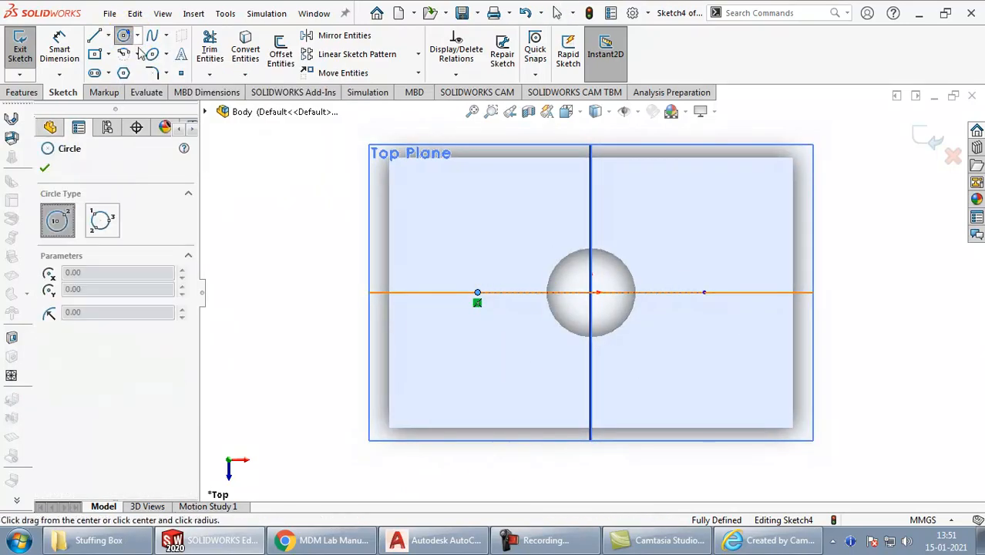
{"action": "left_click_drag", "start_coordinate": [478, 293], "coordinate": [477, 322]}
{"action": "left_click", "coordinate": [703, 293]}
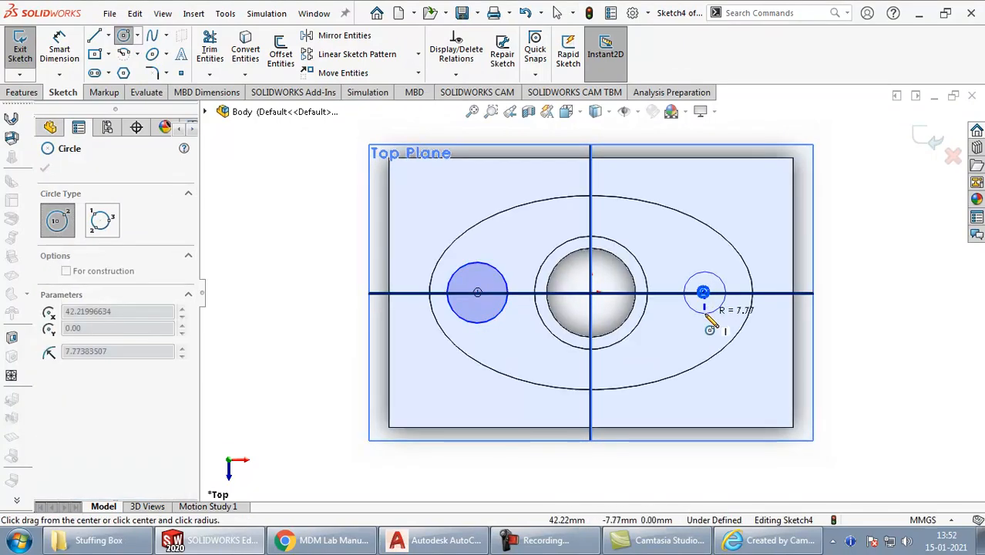
{"action": "left_click", "coordinate": [730, 307]}
{"action": "key", "text": "Escape"}
{"action": "left_click", "coordinate": [829, 279]}
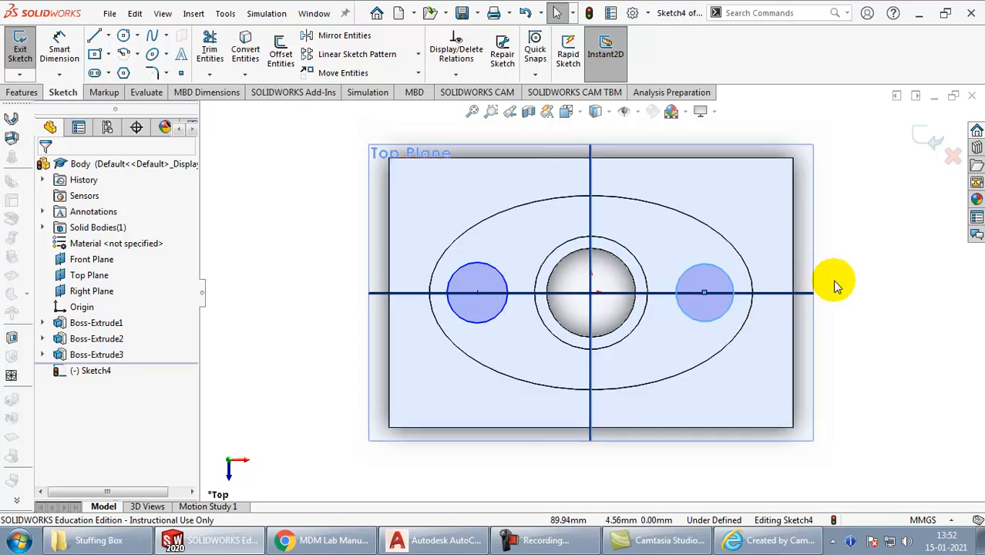
Step: Add an Equal relation between the two circles and shrink them to about 16 mm in diameter
{"action": "left_click", "coordinate": [701, 320]}
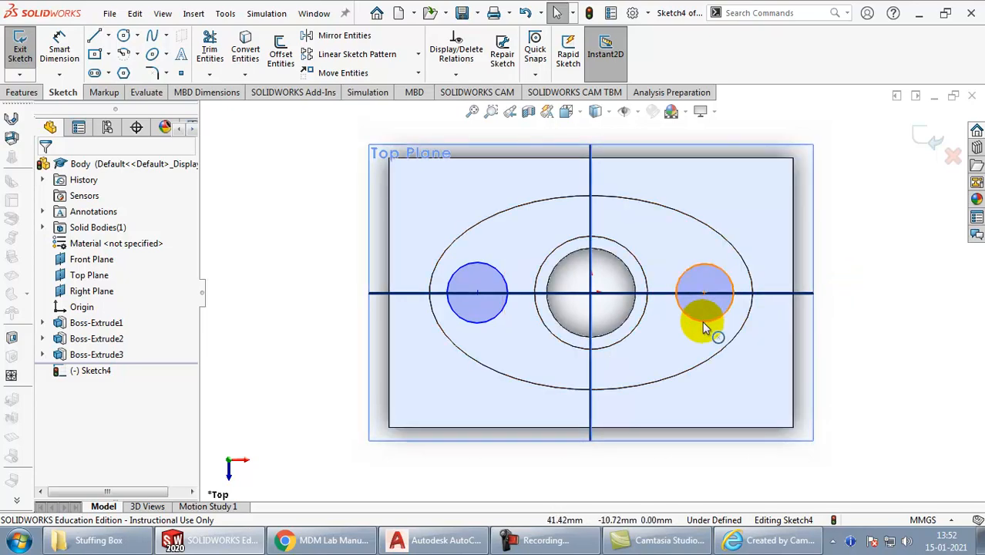
{"action": "left_click", "coordinate": [702, 320]}
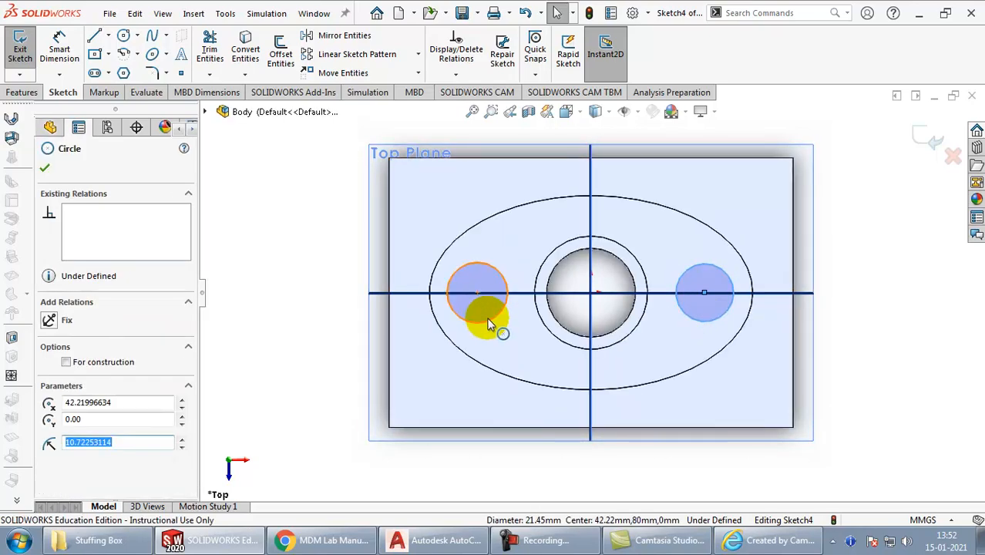
{"action": "left_click", "coordinate": [489, 324], "text": "ctrl"}
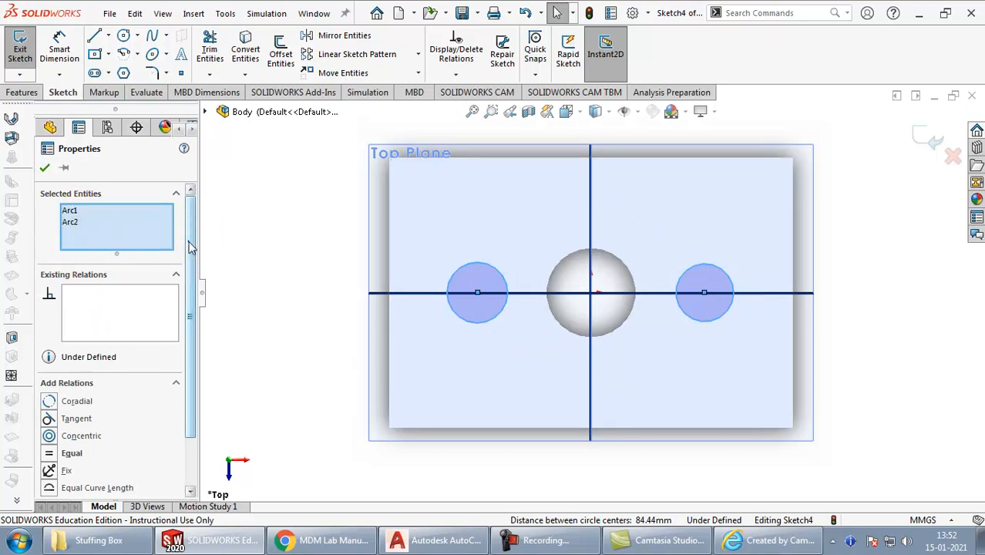
{"action": "left_click_drag", "start_coordinate": [190, 247], "coordinate": [189, 286]}
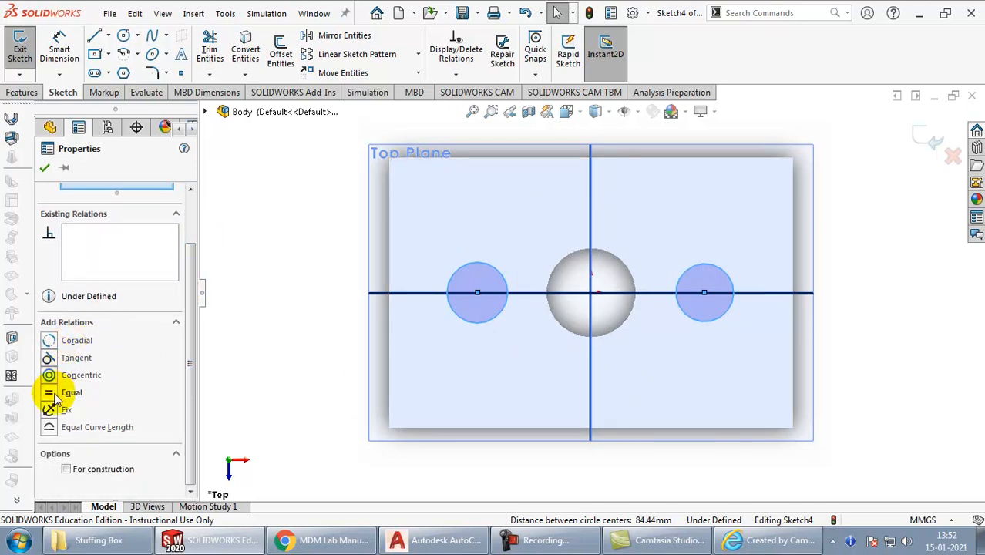
{"action": "left_click", "coordinate": [300, 350]}
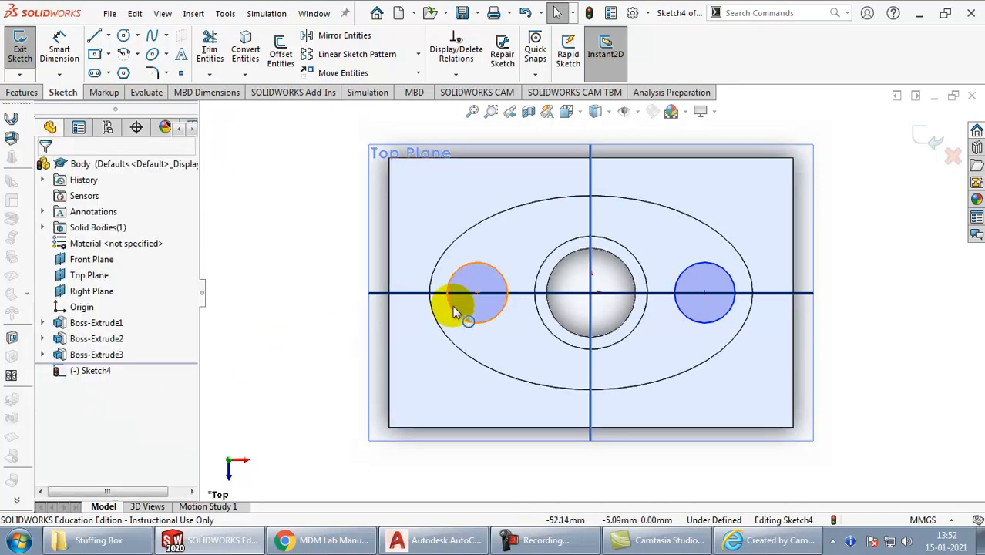
{"action": "mouse_move", "coordinate": [454, 316]}
{"action": "left_mouse_down"}
{"action": "mouse_move", "coordinate": [440, 330]}
{"action": "mouse_move", "coordinate": [460, 305]}
{"action": "left_mouse_up"}
{"action": "left_click", "coordinate": [285, 405]}
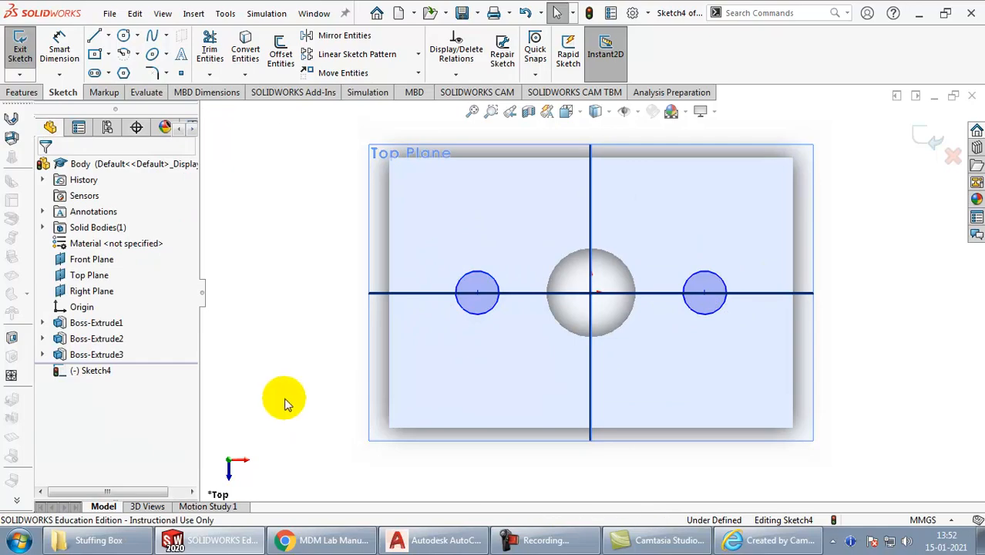
Step: Show the reference drawing beside the model and dimension the distance between the two circle centres as 84 mm
{"action": "double_click", "coordinate": [713, 8]}
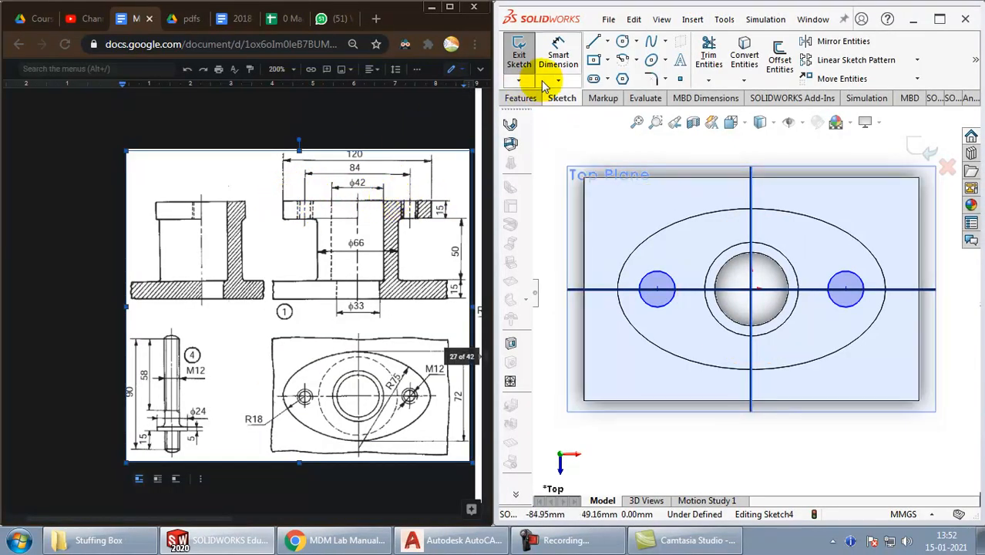
{"action": "left_click", "coordinate": [658, 293]}
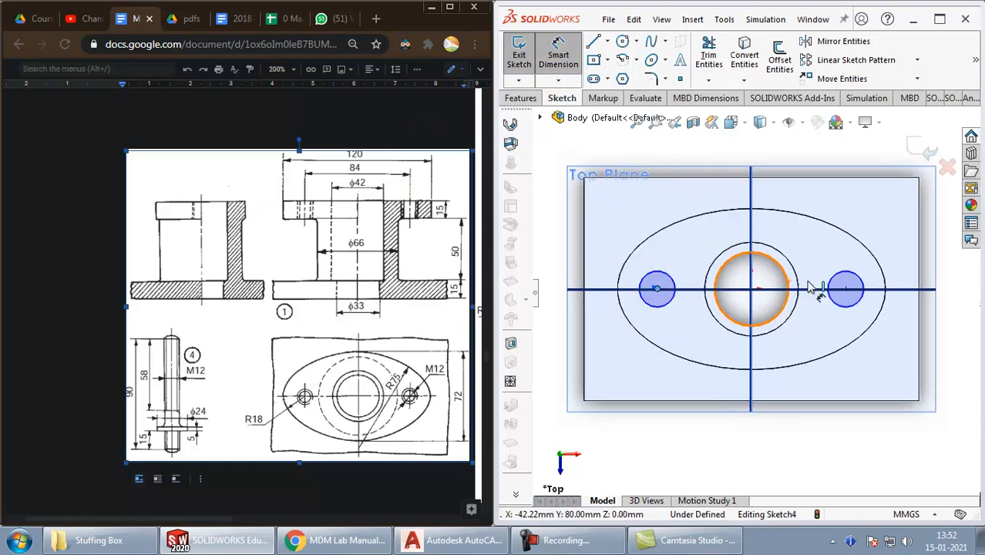
{"action": "left_click", "coordinate": [847, 291]}
{"action": "left_click", "coordinate": [745, 159]}
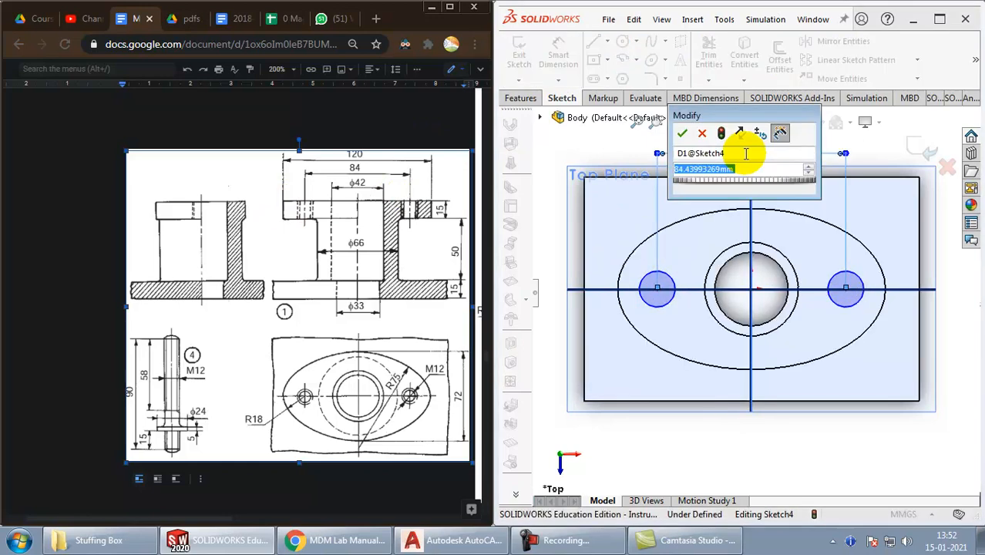
{"action": "type", "text": "84"}
{"action": "key", "text": "Return"}
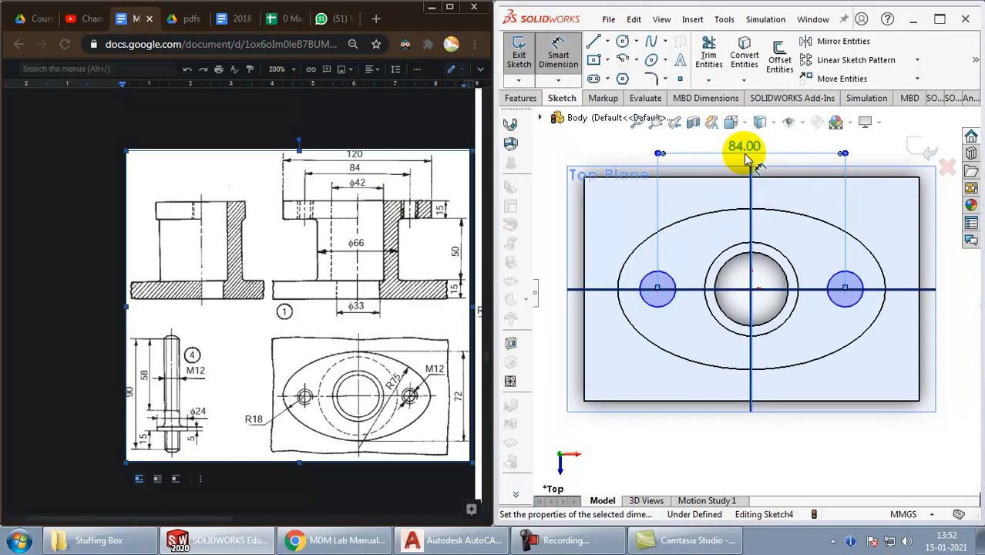
Step: Dimension the circle at the centerline's left end with a diameter of 18 mm
{"action": "left_click", "coordinate": [675, 287]}
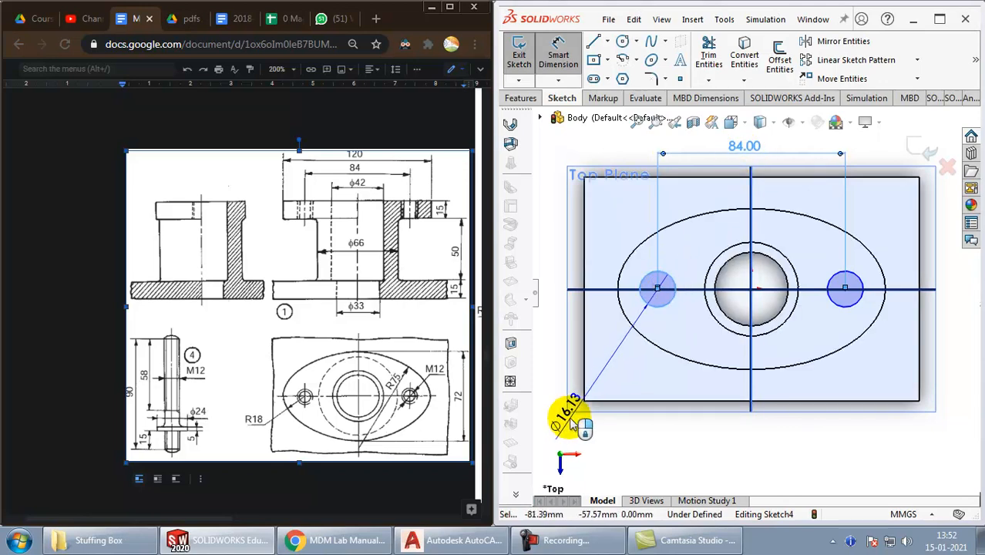
{"action": "left_click", "coordinate": [515, 439]}
{"action": "type", "text": "18"}
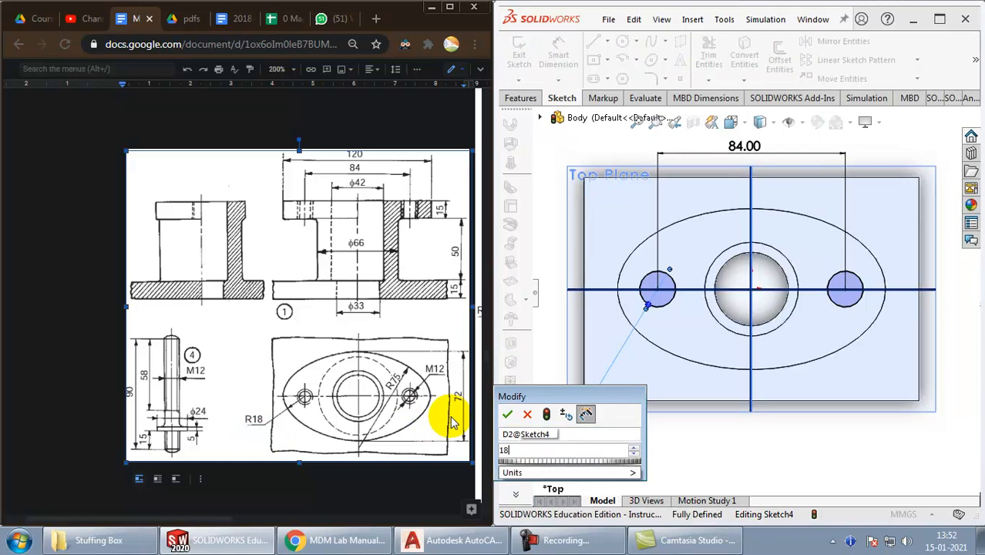
{"action": "key", "text": "Return"}
{"action": "left_click", "coordinate": [645, 433]}
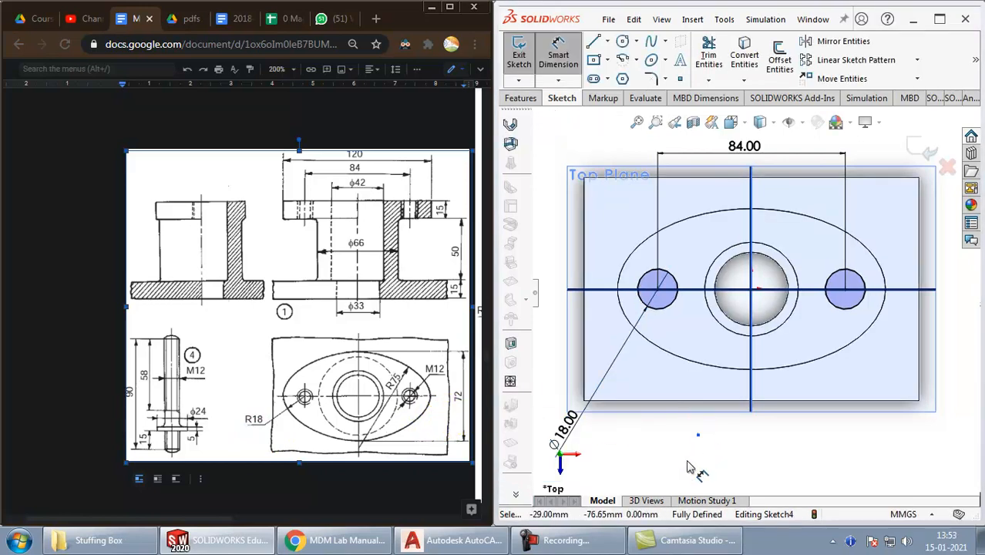
Step: Exit the two-circle sketch on the Body's flange and start an Extruded Cut from it with the Up To Next end condition
{"action": "mouse_move", "coordinate": [827, 365]}
{"action": "middle_mouse_down"}
{"action": "mouse_move", "coordinate": [827, 310]}
{"action": "mouse_move", "coordinate": [819, 320]}
{"action": "middle_mouse_up"}
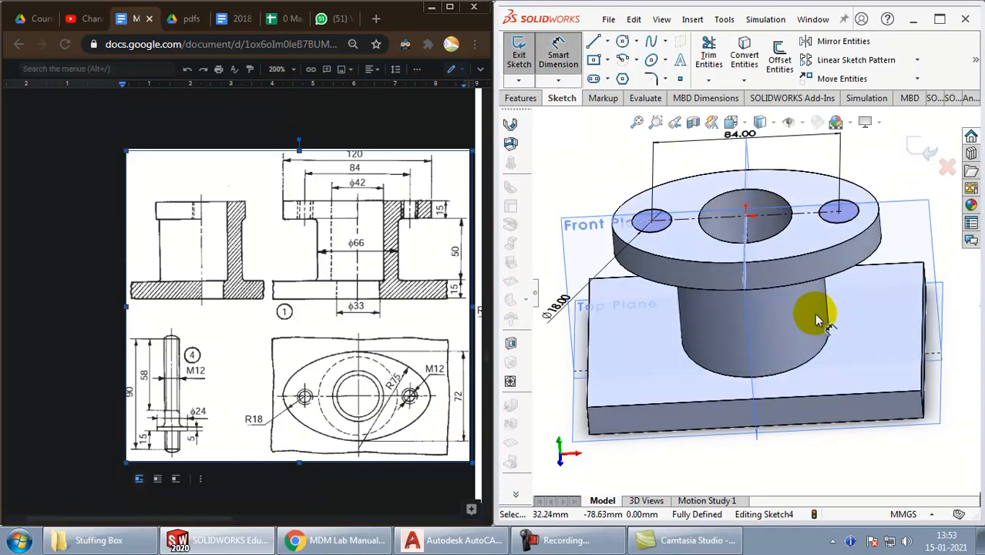
{"action": "left_click", "coordinate": [916, 151]}
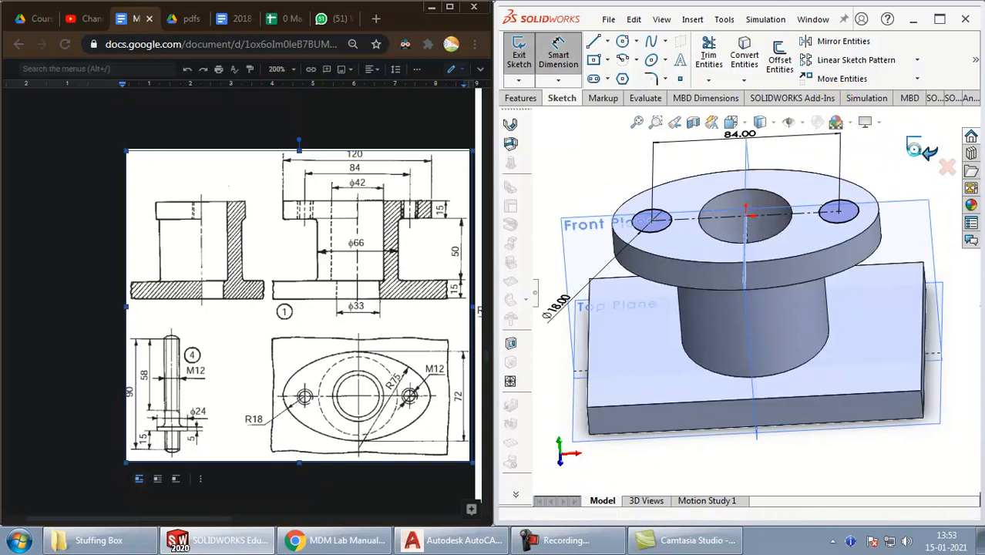
{"action": "left_click", "coordinate": [534, 291]}
{"action": "left_click", "coordinate": [589, 384]}
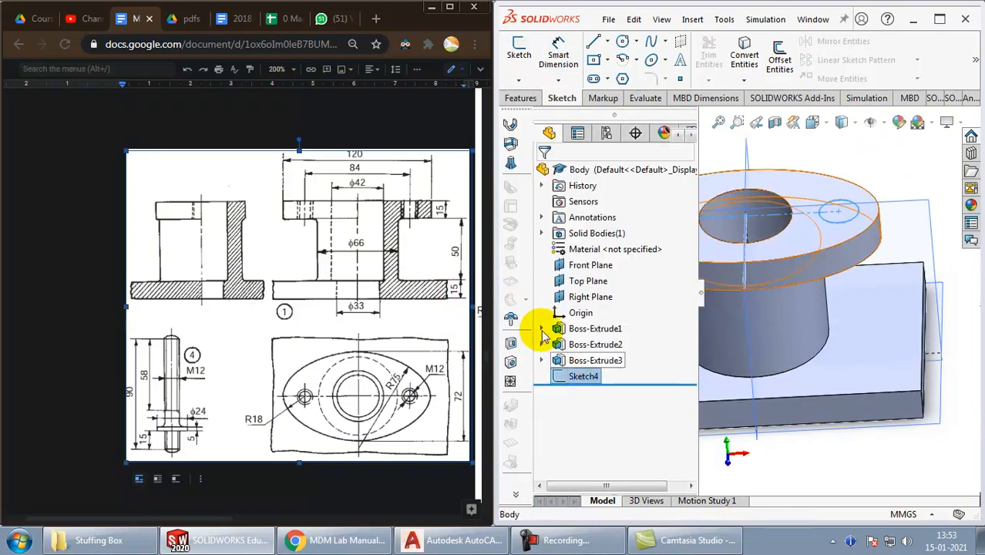
{"action": "left_click", "coordinate": [521, 98]}
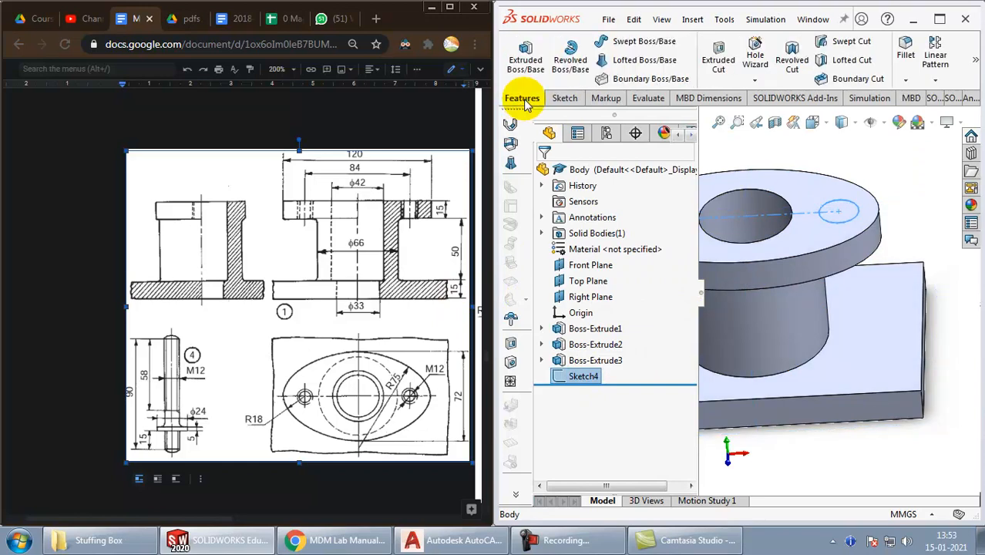
{"action": "left_click", "coordinate": [718, 58]}
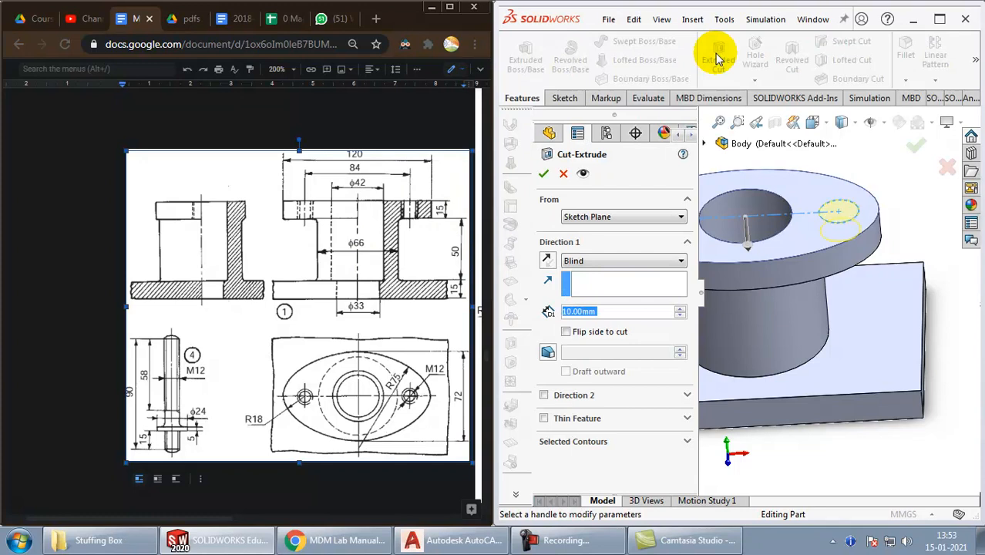
{"action": "left_click", "coordinate": [632, 262]}
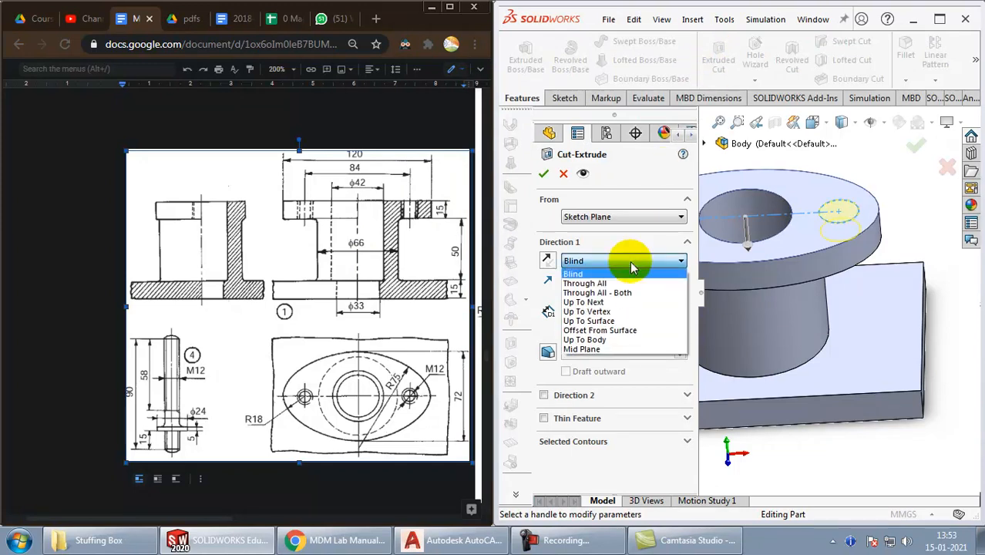
{"action": "left_click", "coordinate": [615, 302]}
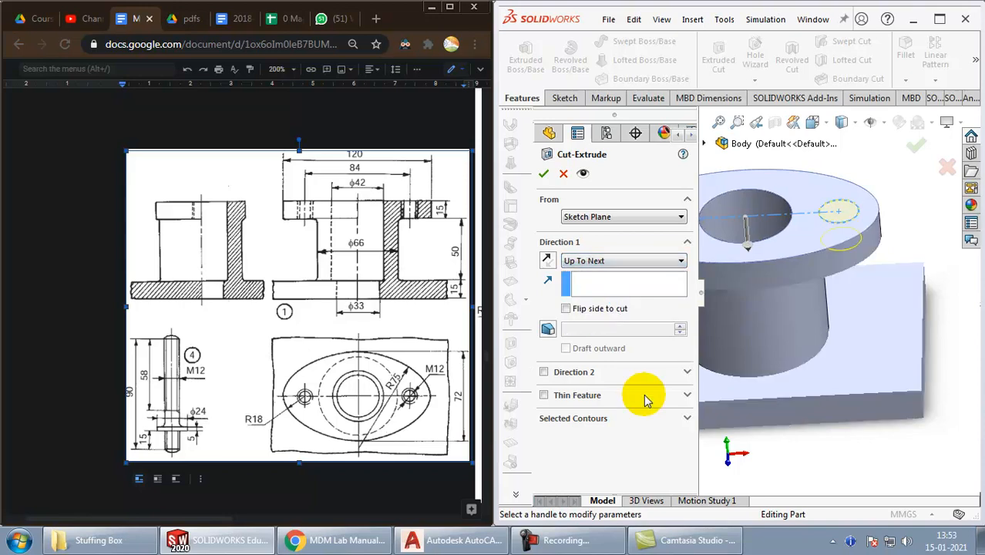
Step: Try Through All as the end condition of the flange hole cut
{"action": "left_click", "coordinate": [617, 260]}
{"action": "left_click", "coordinate": [605, 285]}
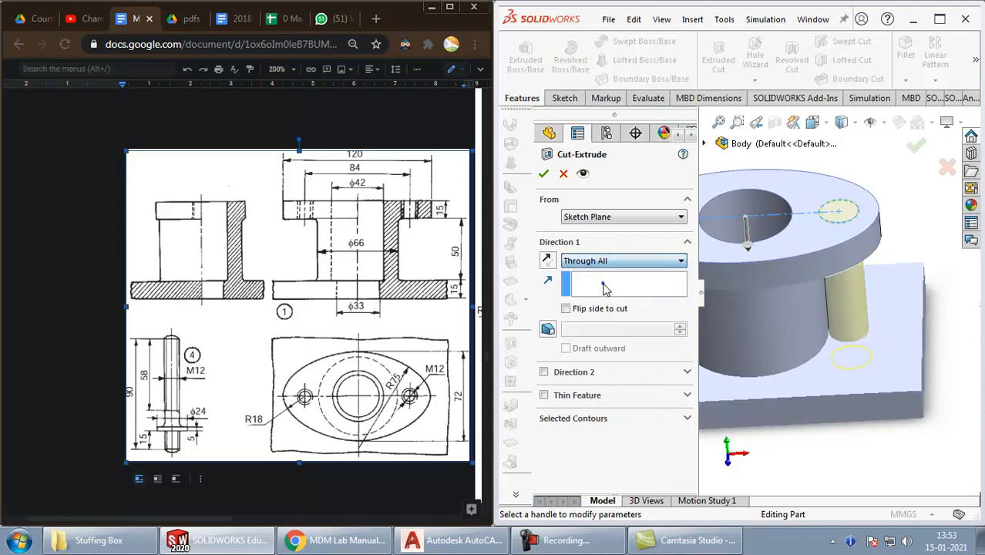
{"action": "middle_click_drag", "start_coordinate": [759, 330], "coordinate": [799, 305]}
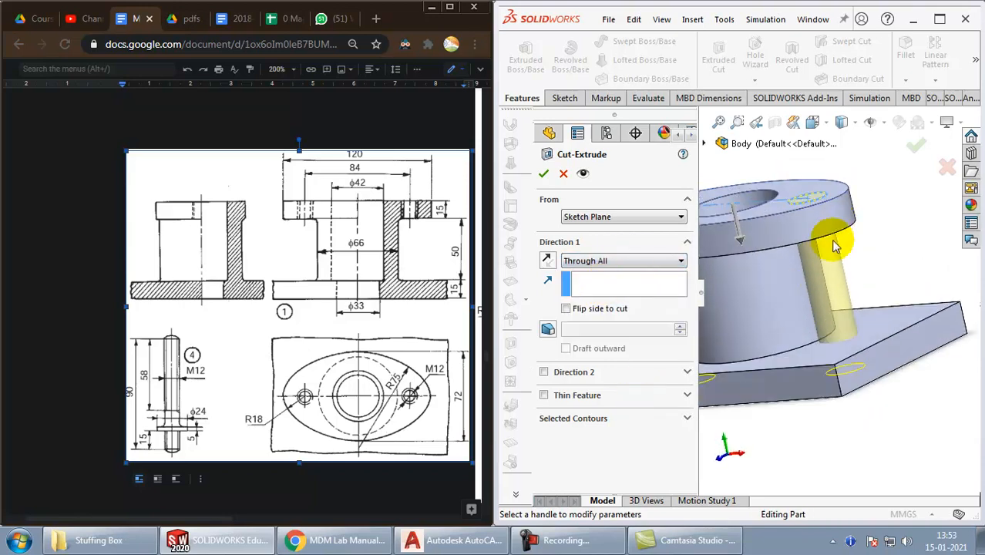
Step: Cut the two circles through the Body's flange only, using Up To Next as the end condition
{"action": "left_click", "coordinate": [613, 262]}
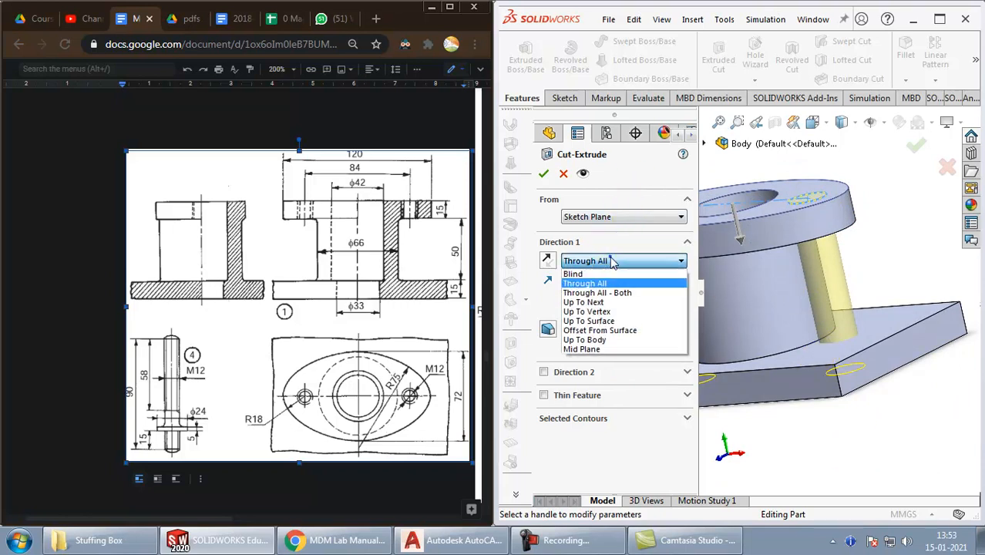
{"action": "left_click", "coordinate": [611, 302]}
{"action": "middle_click_drag", "start_coordinate": [817, 202], "coordinate": [820, 177]}
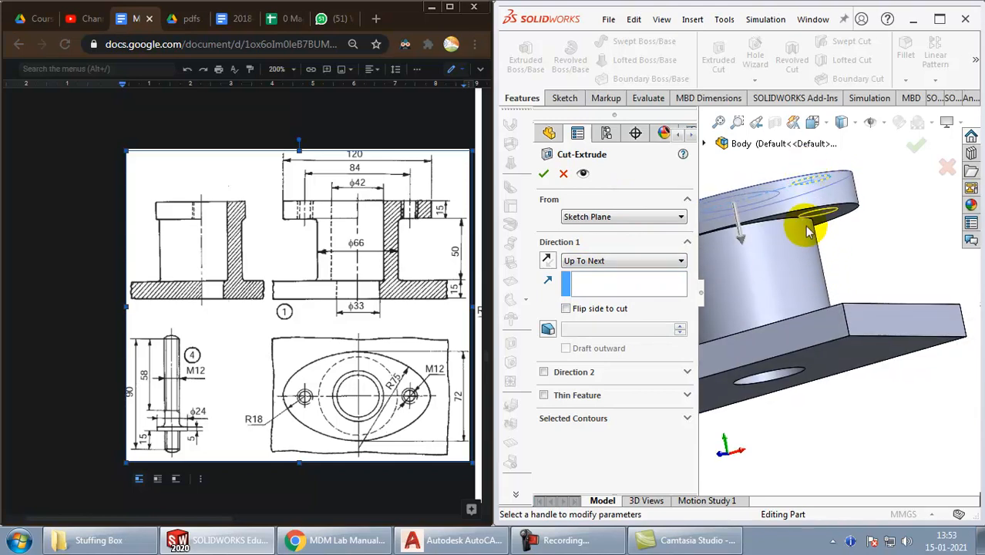
{"action": "middle_click_drag", "start_coordinate": [807, 232], "coordinate": [809, 266]}
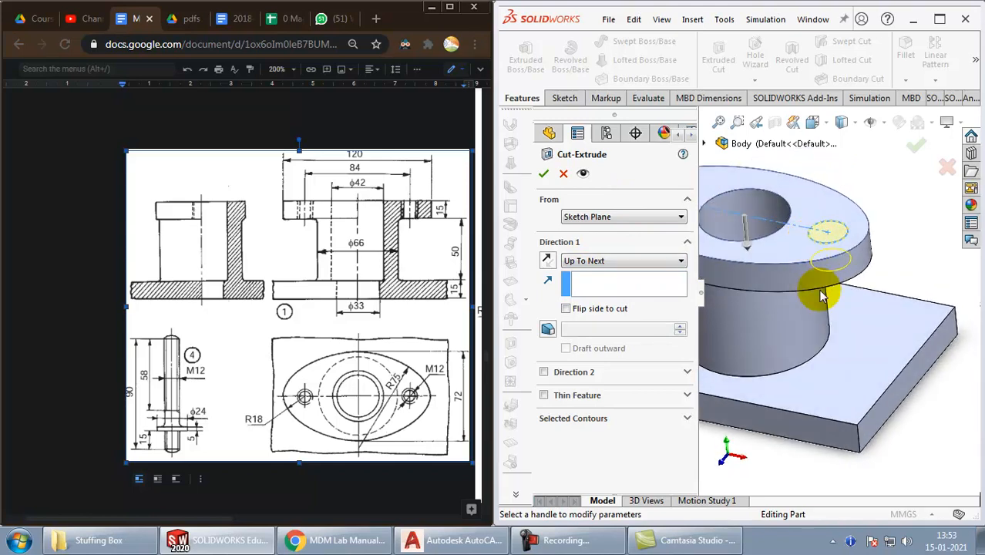
{"action": "left_click", "coordinate": [915, 151]}
{"action": "middle_click_drag", "start_coordinate": [910, 192], "coordinate": [875, 324]}
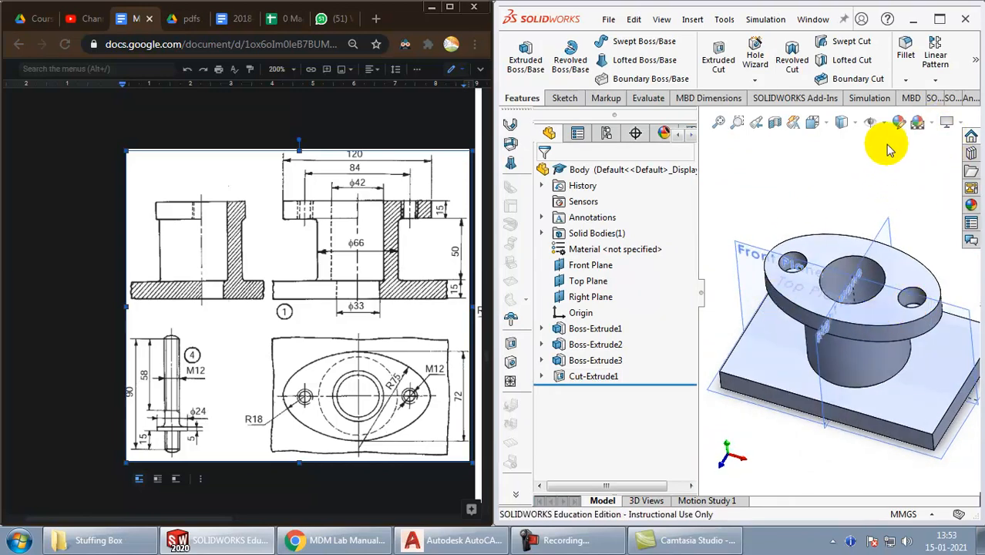
Step: Save the Body part and close it from the maximized window, rebuilding the assembly with the changed part
{"action": "left_click", "coordinate": [607, 20]}
{"action": "left_click", "coordinate": [631, 179]}
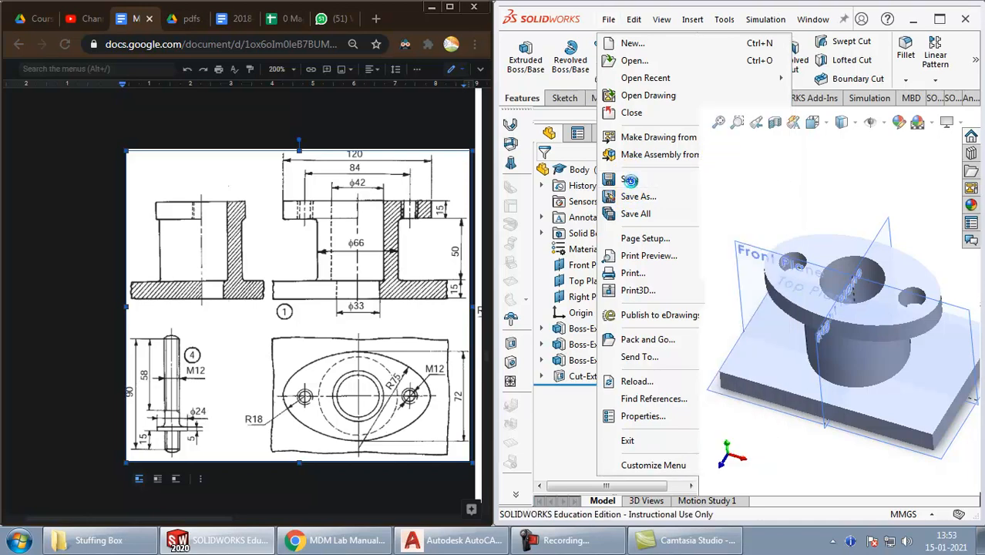
{"action": "left_click", "coordinate": [939, 19]}
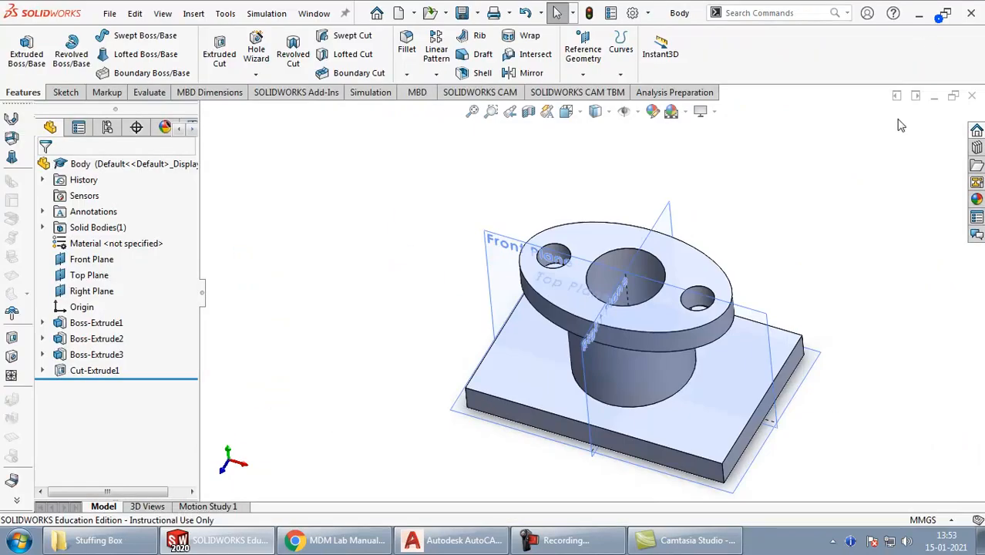
{"action": "left_click", "coordinate": [971, 97]}
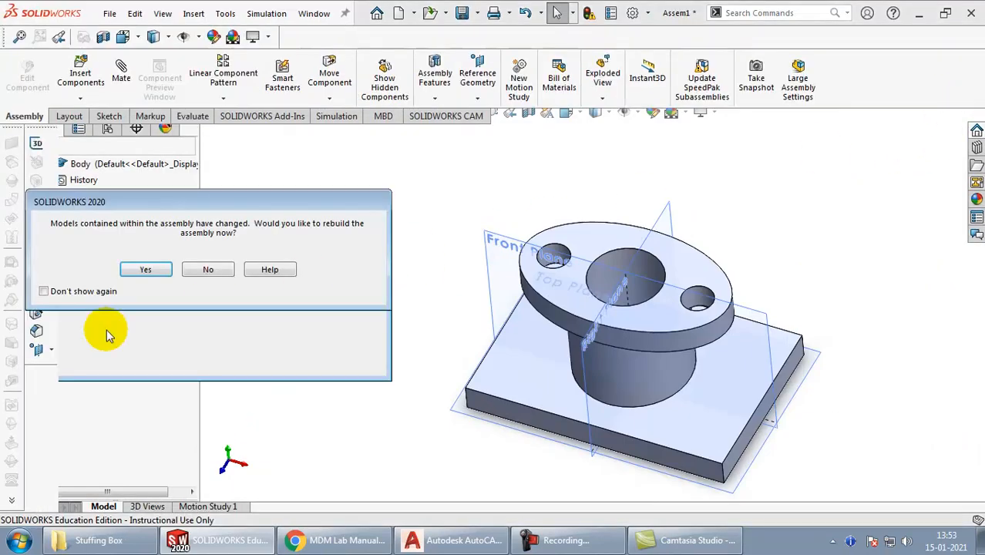
{"action": "left_click", "coordinate": [138, 269]}
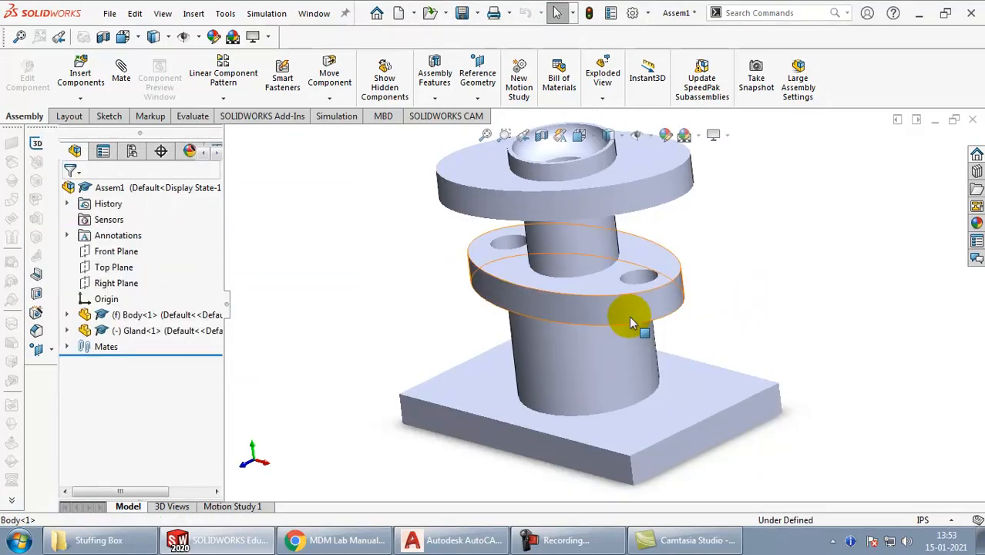
Step: Open the Gland component of the assembly as a separate part
{"action": "middle_click_drag", "start_coordinate": [628, 317], "coordinate": [648, 381]}
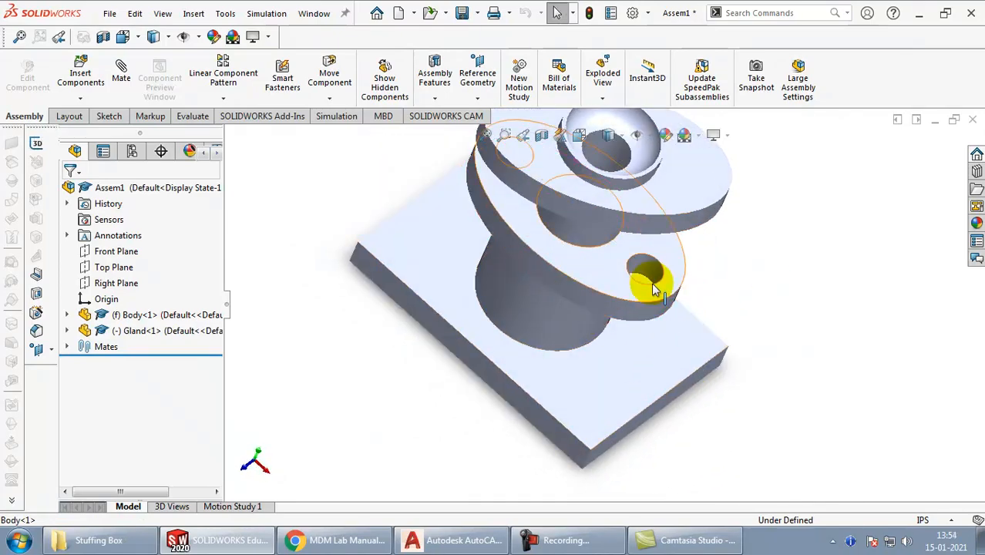
{"action": "right_click", "coordinate": [689, 183]}
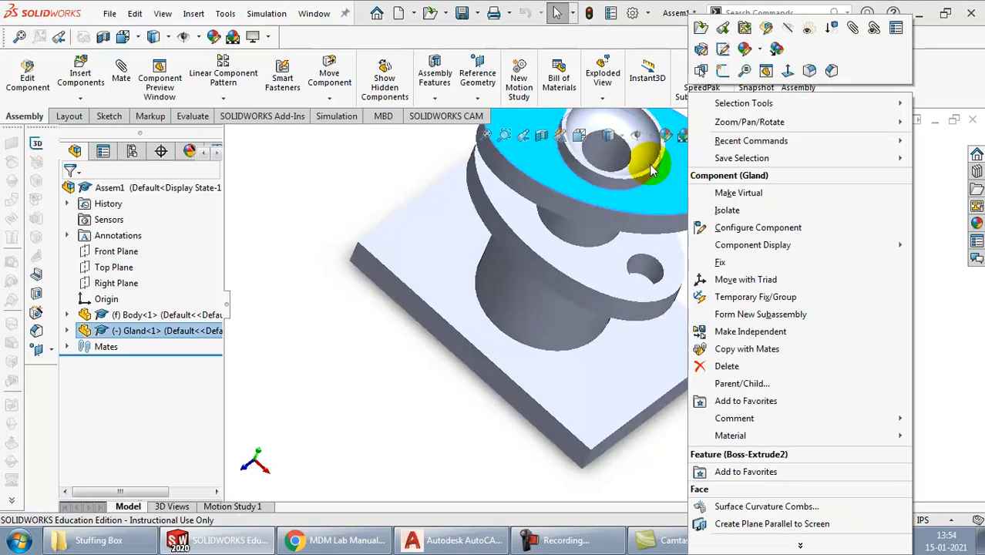
{"action": "left_click", "coordinate": [699, 29]}
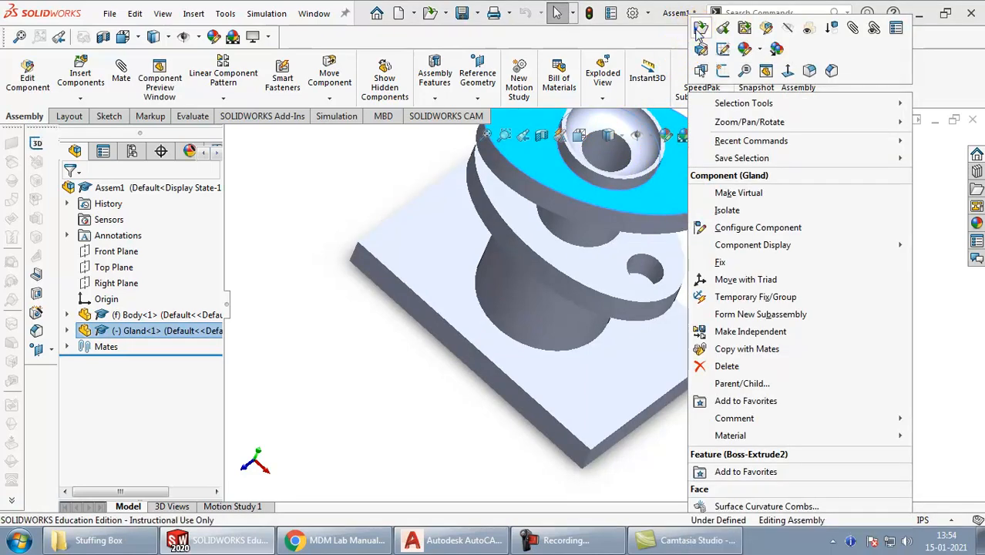
Step: Start a sketch on the upper face of the Gland's oval flange
{"action": "mouse_move", "coordinate": [670, 303]}
{"action": "middle_mouse_down"}
{"action": "mouse_move", "coordinate": [655, 402]}
{"action": "mouse_move", "coordinate": [596, 430]}
{"action": "mouse_move", "coordinate": [590, 336]}
{"action": "mouse_move", "coordinate": [425, 248]}
{"action": "middle_mouse_up"}
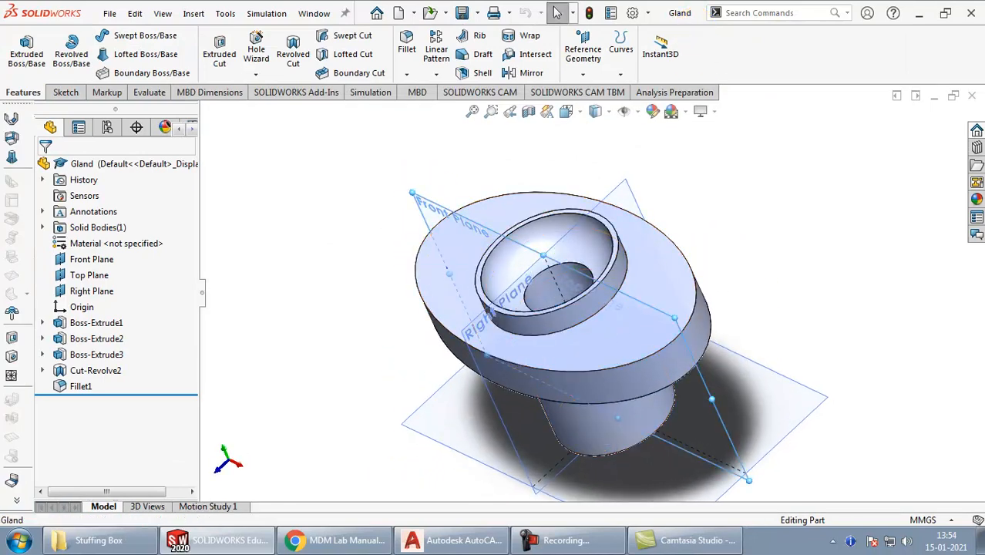
{"action": "left_click", "coordinate": [427, 263]}
{"action": "left_click", "coordinate": [466, 229]}
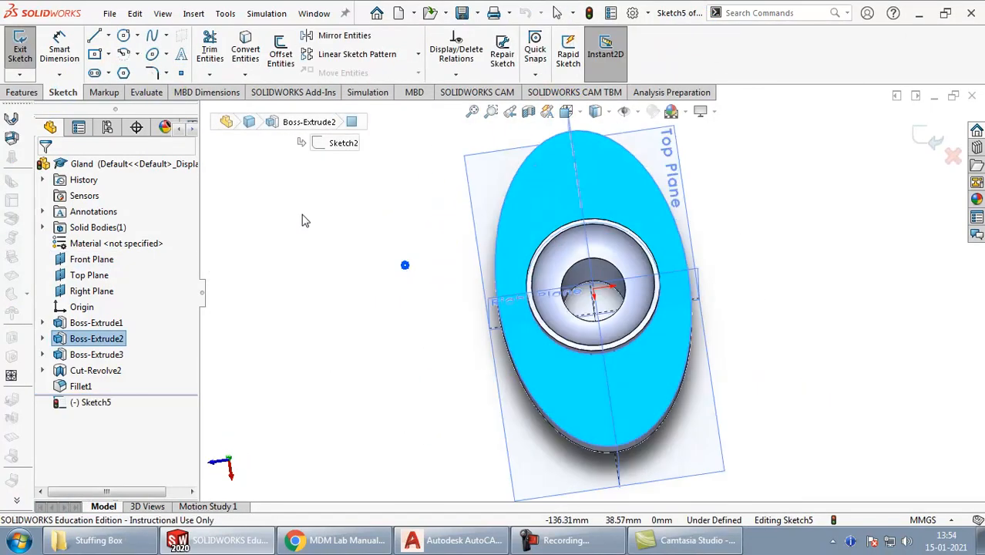
Step: Draw a centerline through the origin along the flange's long axis and reposition both of its endpoints
{"action": "left_click", "coordinate": [108, 35]}
{"action": "left_click", "coordinate": [121, 76]}
{"action": "left_click", "coordinate": [591, 409]}
{"action": "left_click", "coordinate": [590, 193]}
{"action": "key", "text": "Escape"}
{"action": "left_click", "coordinate": [591, 294]}
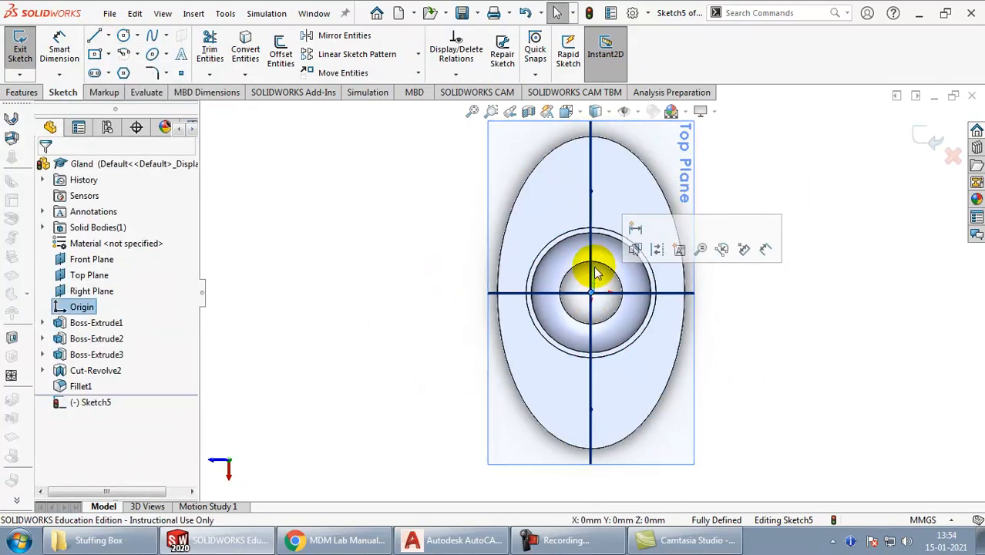
{"action": "left_click_drag", "start_coordinate": [591, 192], "coordinate": [591, 147]}
{"action": "key", "text": "Escape"}
{"action": "left_click_drag", "start_coordinate": [591, 409], "coordinate": [591, 332]}
{"action": "key", "text": "Escape"}
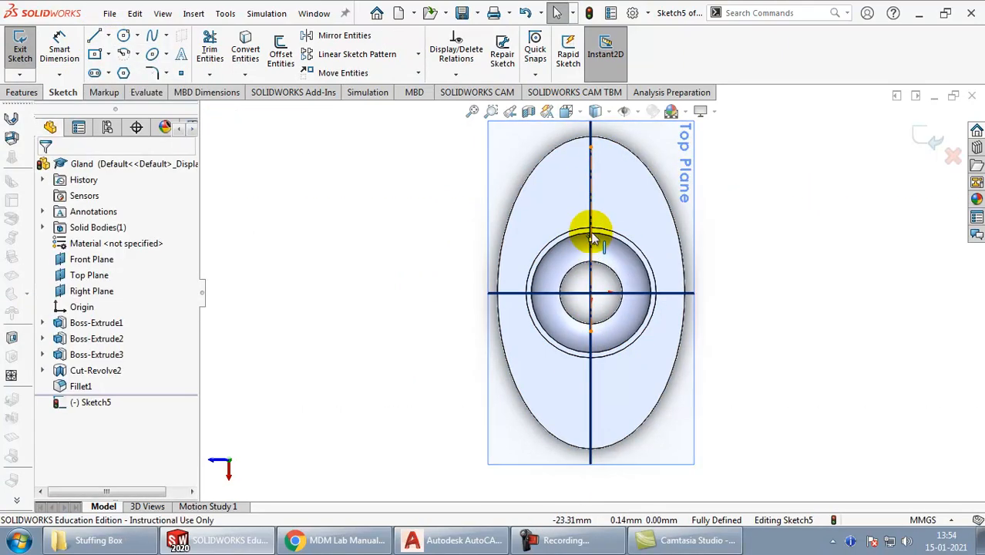
Step: Centre the centerline on the origin with a relation and adjust its length to about 86 mm
{"action": "left_click", "coordinate": [591, 235]}
{"action": "left_click", "coordinate": [741, 193]}
{"action": "left_click", "coordinate": [664, 293], "text": "ctrl"}
{"action": "left_click", "coordinate": [82, 401]}
{"action": "key", "text": "Escape"}
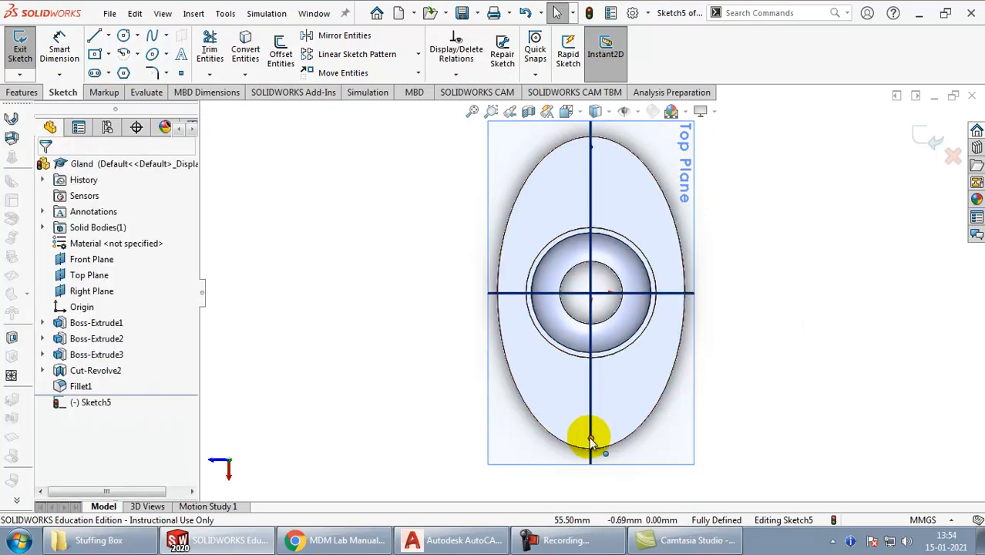
{"action": "left_click_drag", "start_coordinate": [591, 438], "coordinate": [590, 403]}
{"action": "key", "text": "Escape"}
Step: Sketch a circle at each end of the centerline on the Gland's flange
{"action": "left_click", "coordinate": [124, 36]}
{"action": "left_click", "coordinate": [591, 404]}
{"action": "left_click", "coordinate": [610, 401]}
{"action": "left_click", "coordinate": [591, 180]}
{"action": "left_click", "coordinate": [613, 176]}
{"action": "key", "text": "Escape"}
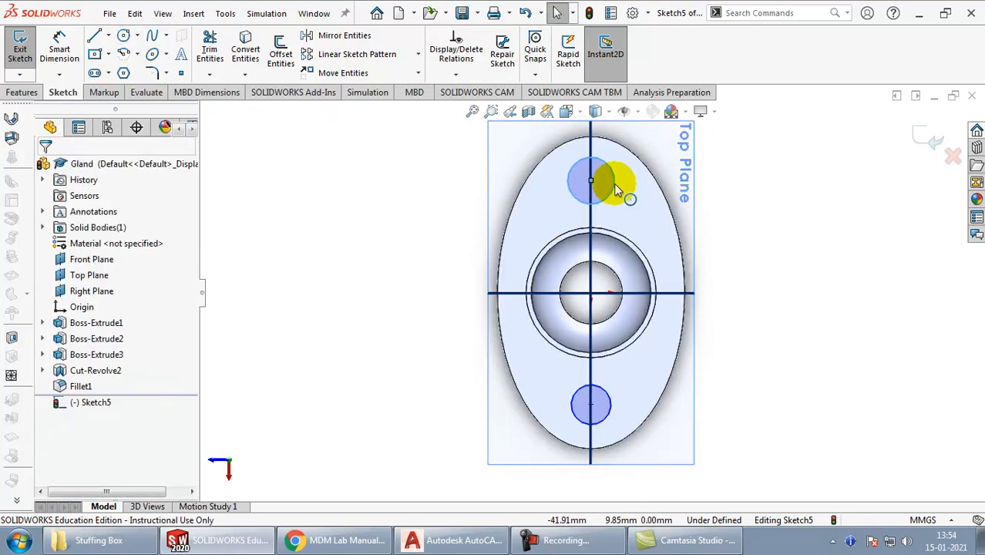
Step: Add an Equal relation between the Gland's two circles and enlarge them to about 21 mm in diameter
{"action": "left_click", "coordinate": [614, 184]}
{"action": "left_click", "coordinate": [610, 404], "text": "ctrl"}
{"action": "left_click", "coordinate": [86, 455]}
{"action": "left_click", "coordinate": [353, 356]}
{"action": "left_click", "coordinate": [611, 198]}
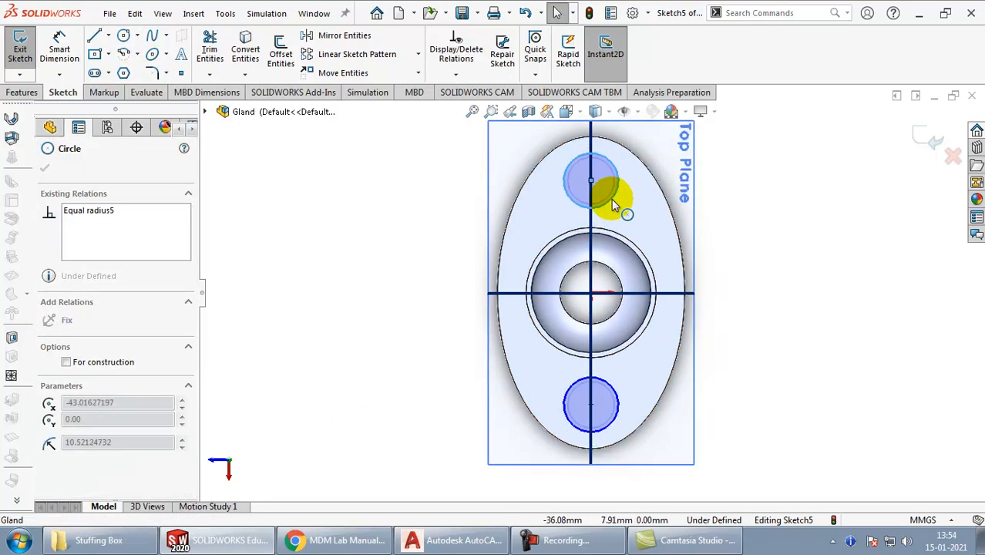
{"action": "key", "text": "Escape"}
Step: Dimension the distance between the centres of the Gland's two circles as 80 mm
{"action": "left_click", "coordinate": [597, 207]}
{"action": "left_click", "coordinate": [611, 385]}
{"action": "left_click", "coordinate": [738, 273]}
{"action": "type", "text": "80"}
{"action": "key", "text": "Return"}
Step: Check the Gland's hole size in the reference drawing and dimension the circle at the centerline's upper end with a 13 mm diameter
{"action": "left_click", "coordinate": [616, 196]}
{"action": "left_click", "coordinate": [468, 157]}
{"action": "key", "text": "alt+Tab"}
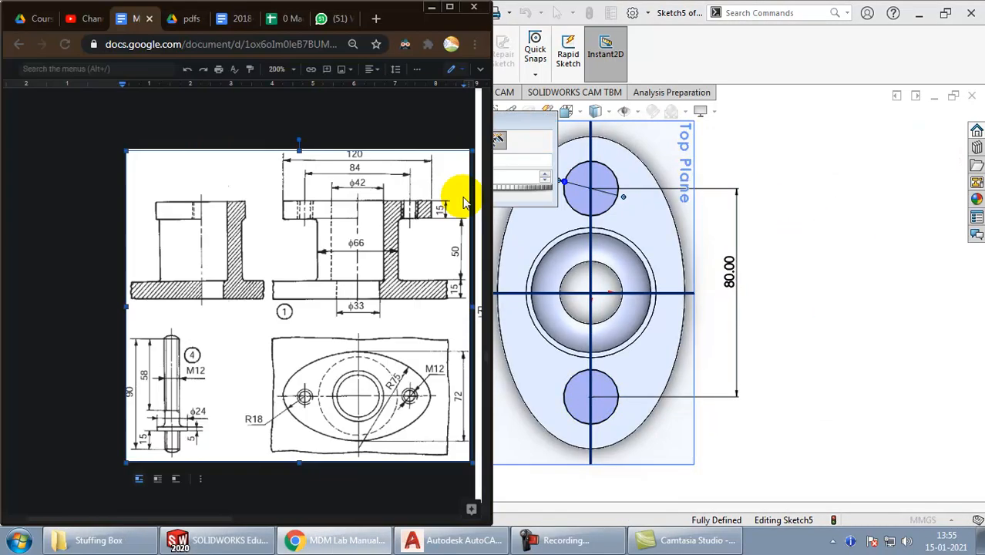
{"action": "left_click_drag", "start_coordinate": [219, 524], "coordinate": [291, 523]}
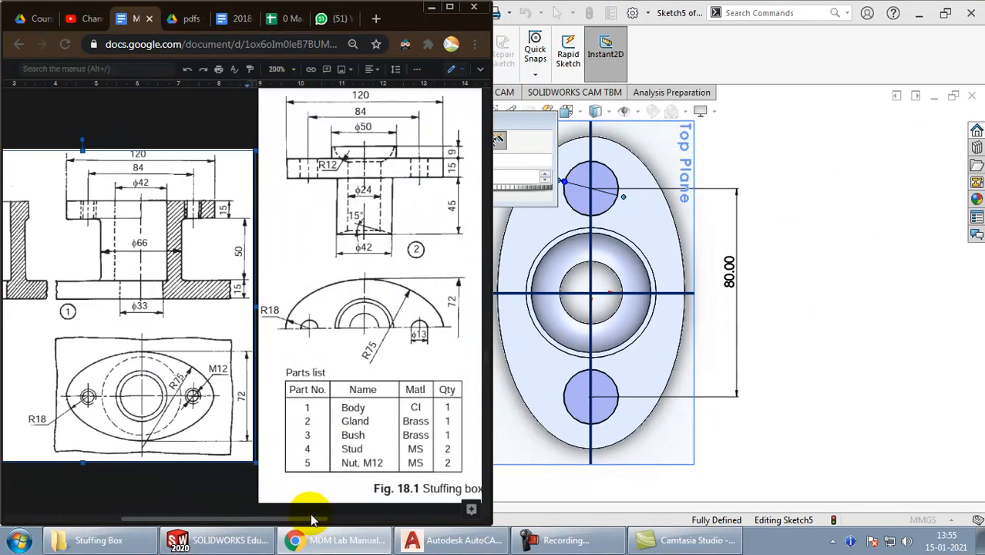
{"action": "key", "text": "alt+Tab"}
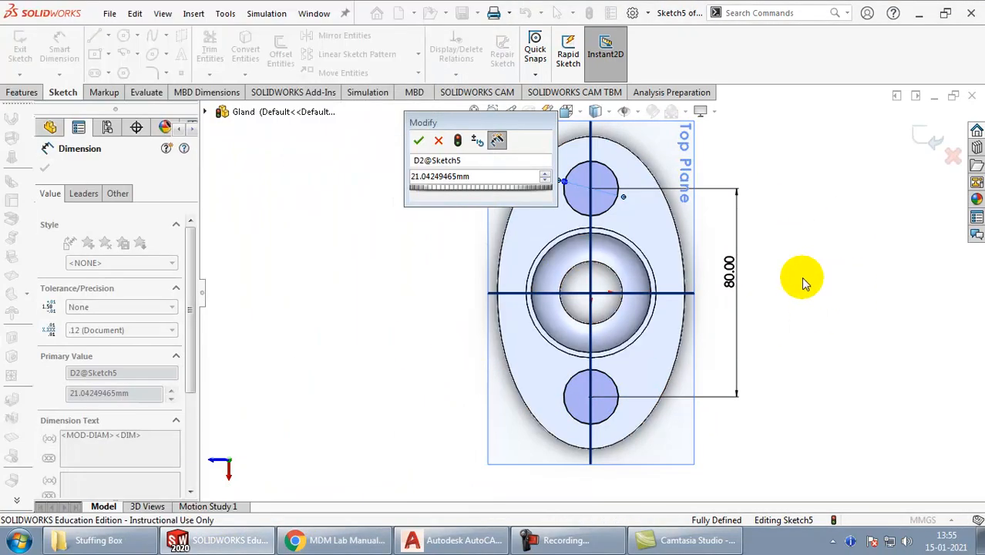
{"action": "double_click", "coordinate": [460, 176]}
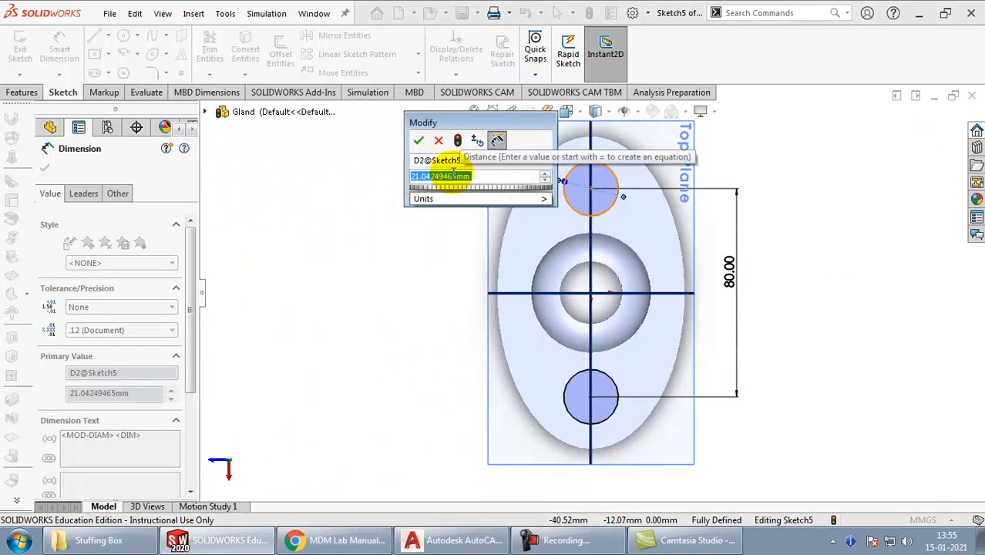
{"action": "type", "text": "13"}
{"action": "key", "text": "Return"}
{"action": "left_click", "coordinate": [884, 217]}
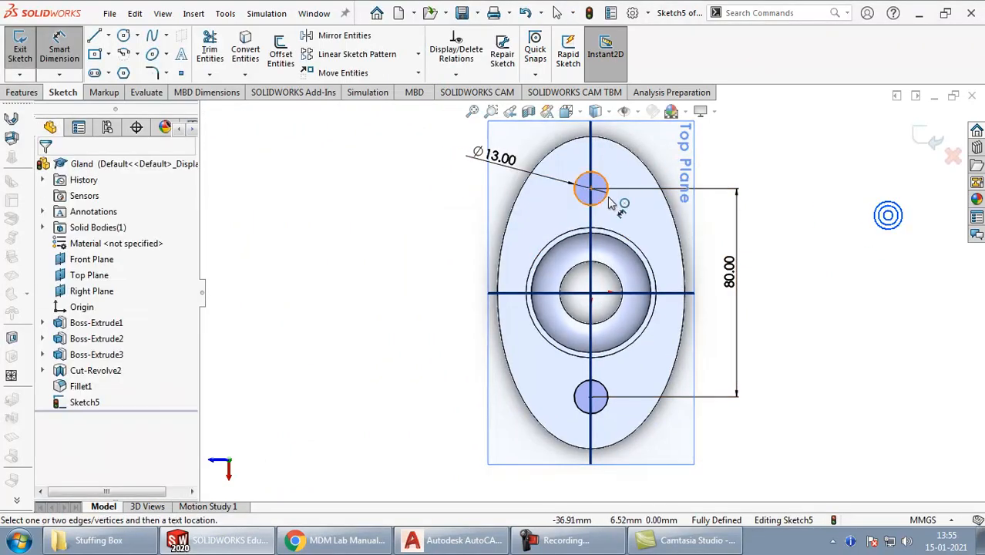
Step: Cut the two circles through the Gland's flange with an Extruded Cut set to Up To Next
{"action": "middle_click_drag", "start_coordinate": [757, 347], "coordinate": [747, 285]}
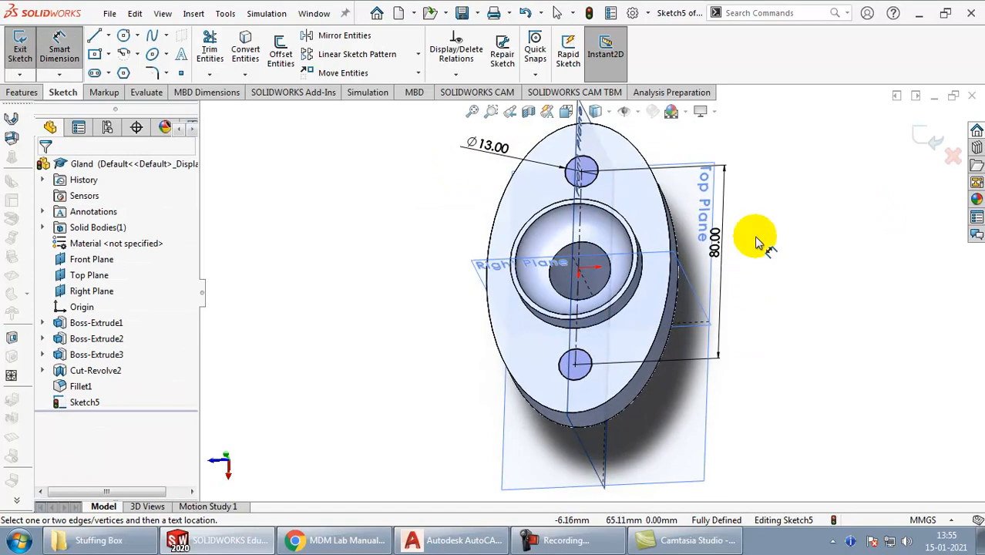
{"action": "left_click", "coordinate": [919, 138]}
{"action": "left_click", "coordinate": [77, 402]}
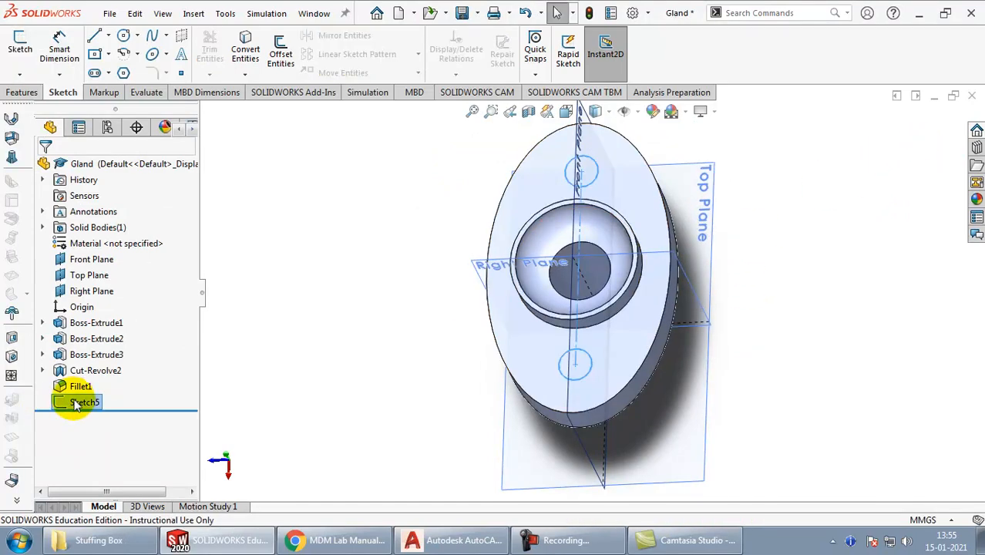
{"action": "left_click", "coordinate": [23, 91]}
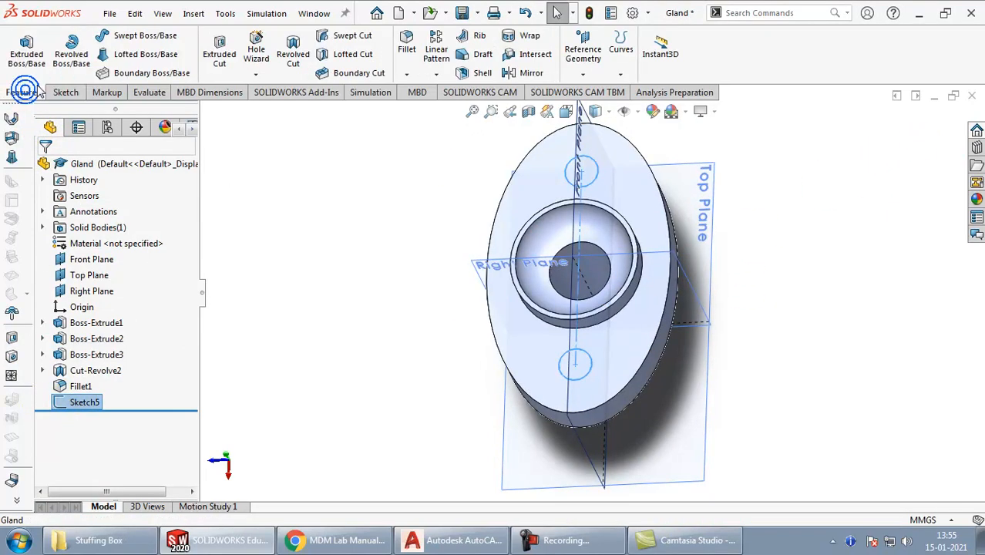
{"action": "left_click", "coordinate": [233, 51]}
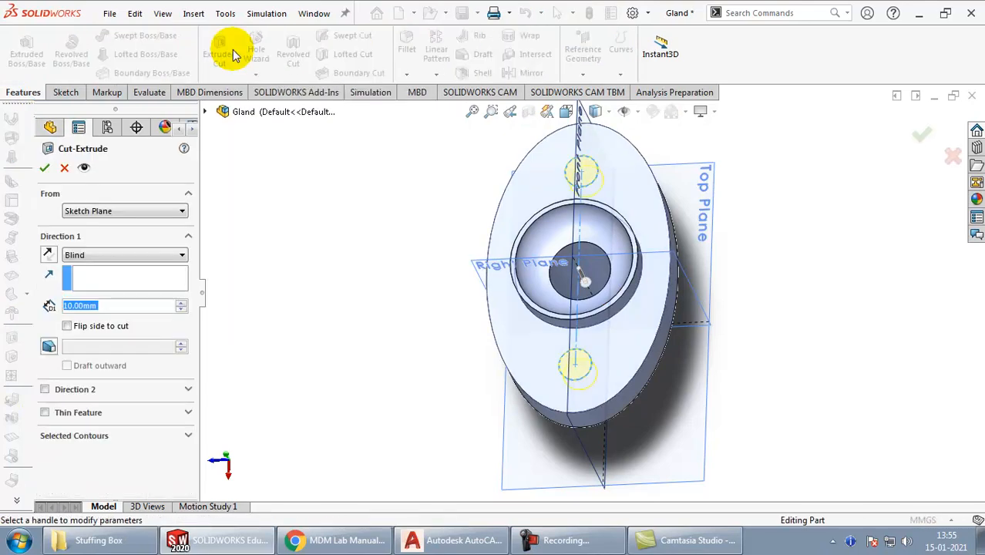
{"action": "left_click", "coordinate": [95, 253]}
{"action": "left_click", "coordinate": [96, 296]}
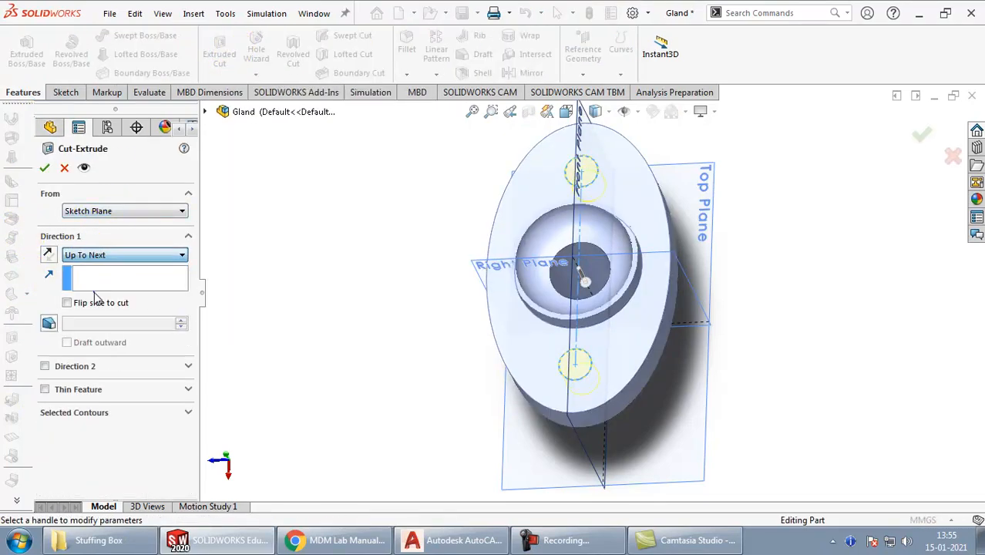
{"action": "left_click", "coordinate": [44, 168]}
{"action": "middle_click_drag", "start_coordinate": [367, 366], "coordinate": [587, 389]}
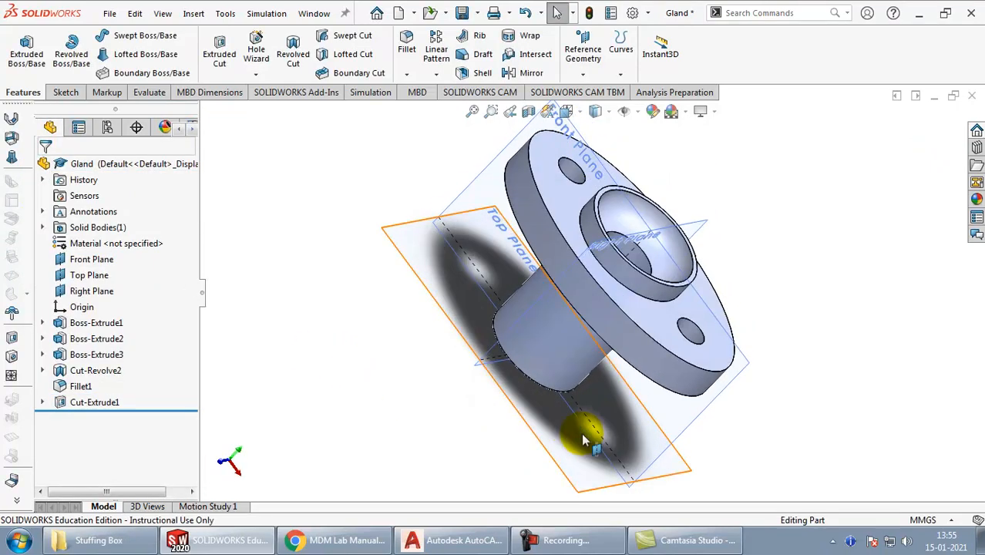
Step: Save and close the Gland part, and rebuild the assembly
{"action": "left_click", "coordinate": [110, 13]}
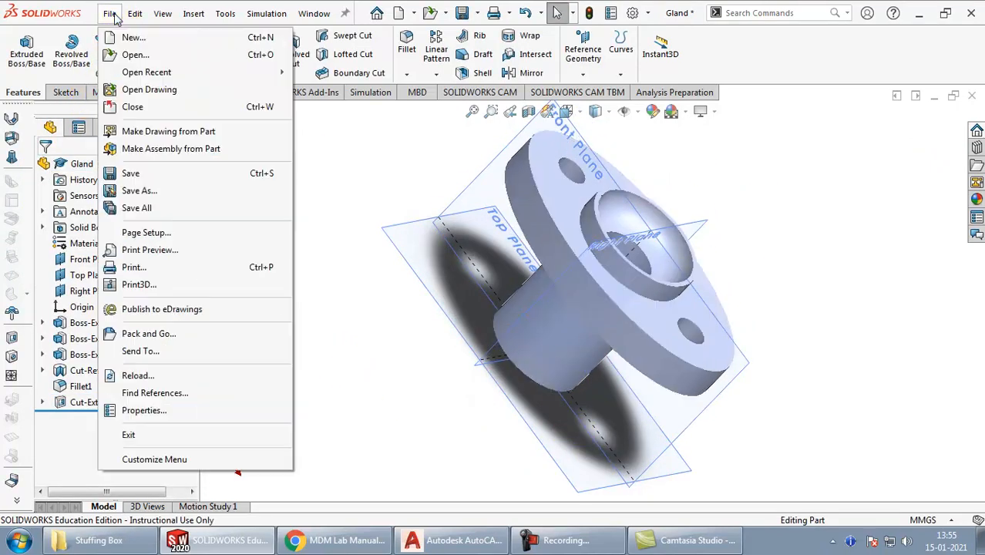
{"action": "left_click", "coordinate": [131, 174]}
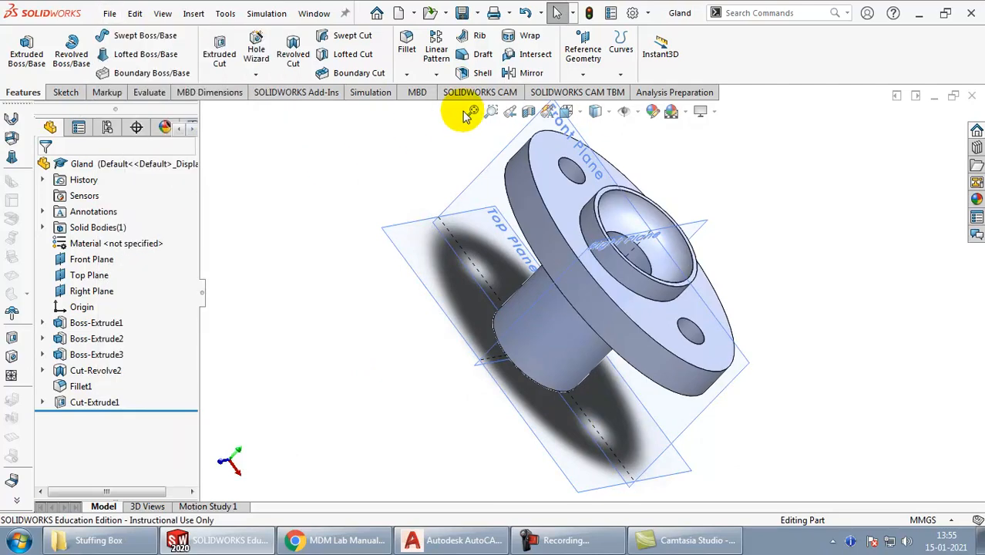
{"action": "left_click", "coordinate": [971, 95]}
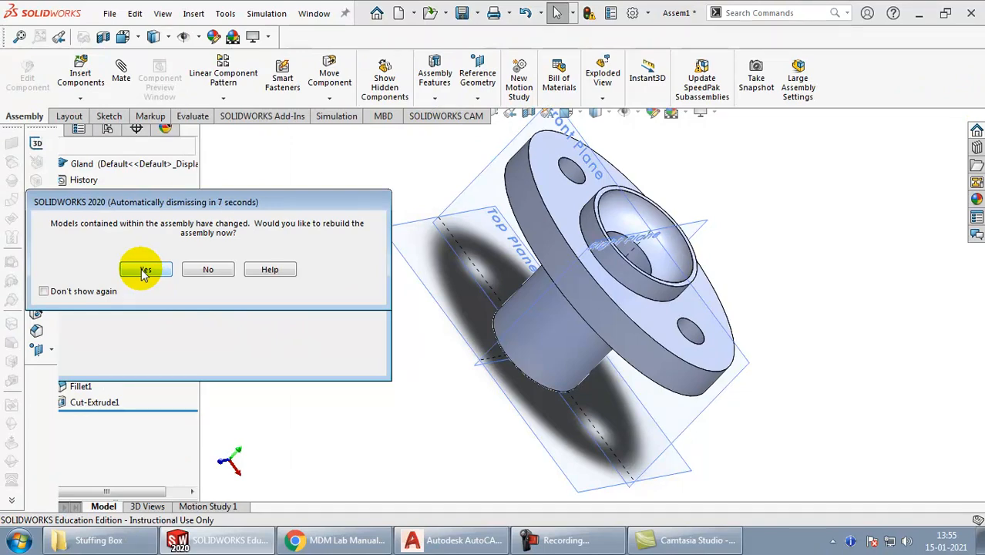
{"action": "left_click", "coordinate": [141, 268]}
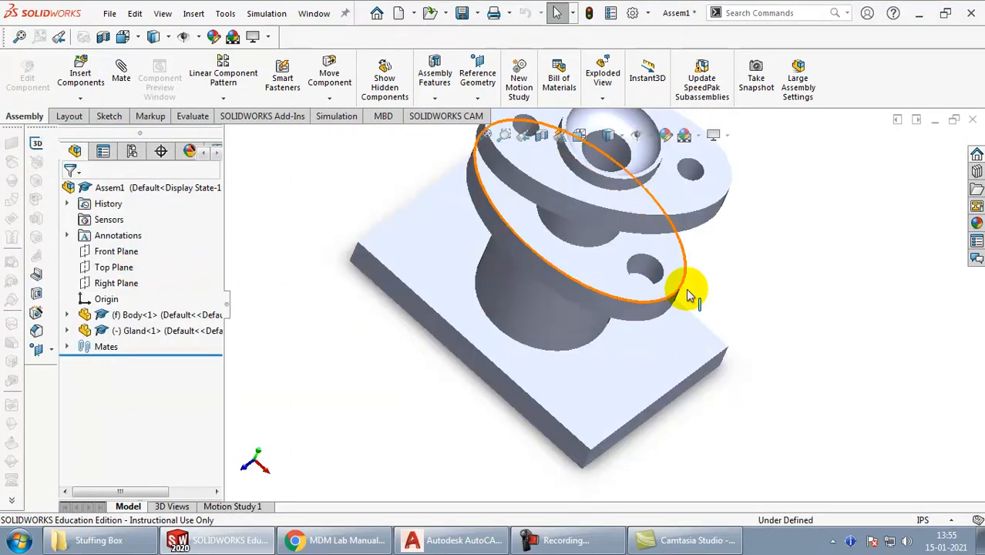
Step: Check the Body's stud hole size in the reference drawing and open the Body part from the assembly
{"action": "middle_click_drag", "start_coordinate": [686, 297], "coordinate": [799, 260]}
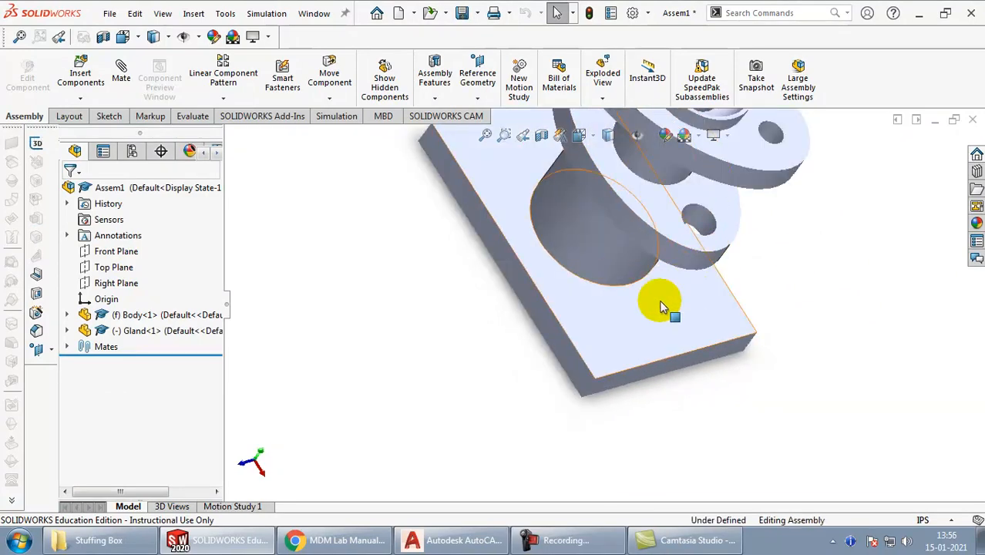
{"action": "left_click", "coordinate": [332, 539]}
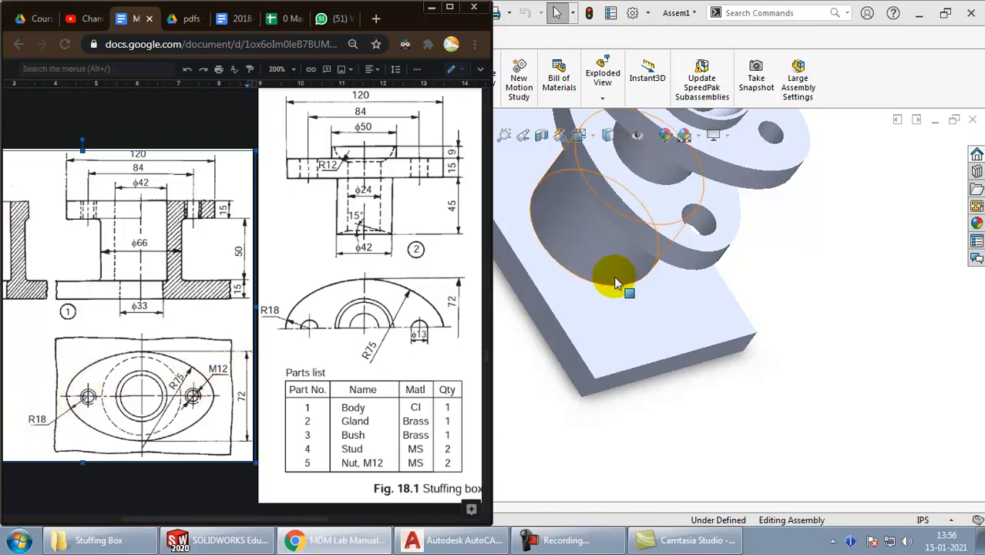
{"action": "left_click", "coordinate": [786, 275]}
{"action": "left_click", "coordinate": [697, 220]}
{"action": "right_click", "coordinate": [699, 221]}
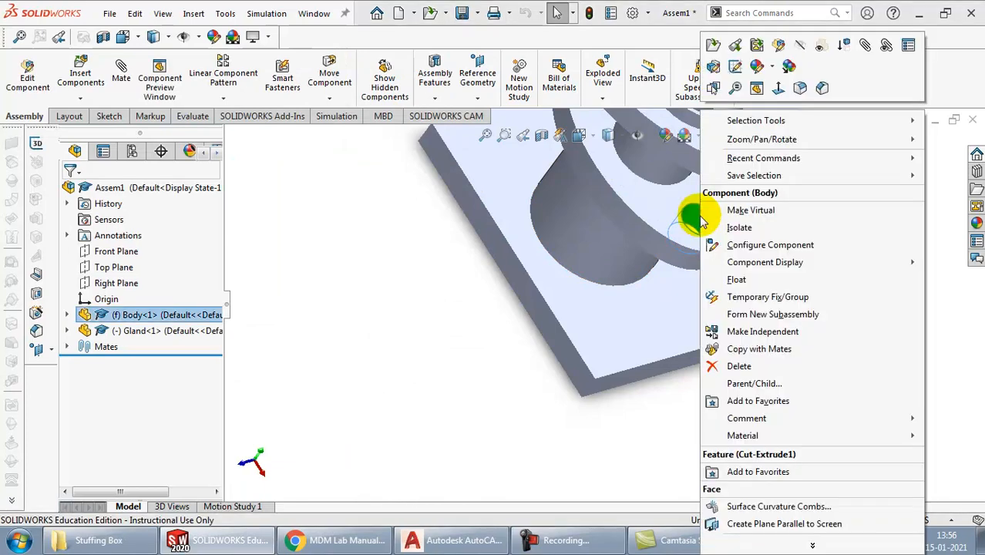
{"action": "left_click", "coordinate": [713, 45]}
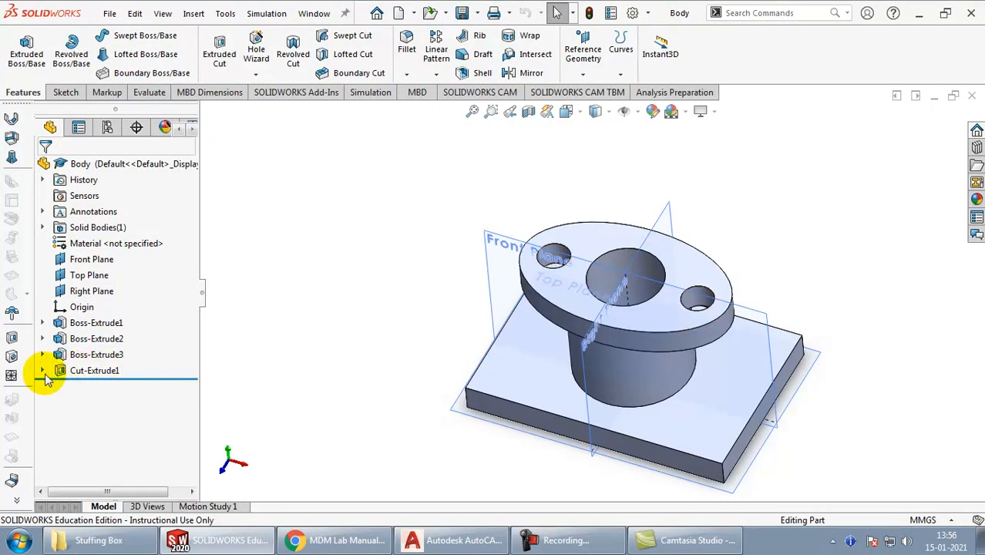
Step: Edit the sketch of the Body's flange holes and set the hole diameter to 12 mm
{"action": "left_click", "coordinate": [42, 370]}
{"action": "right_click", "coordinate": [87, 386]}
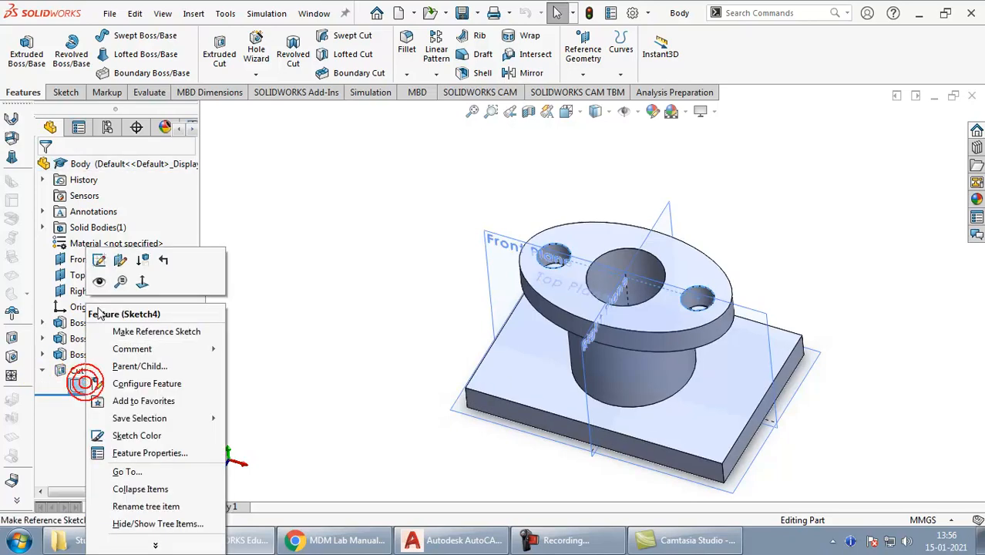
{"action": "left_click", "coordinate": [97, 259]}
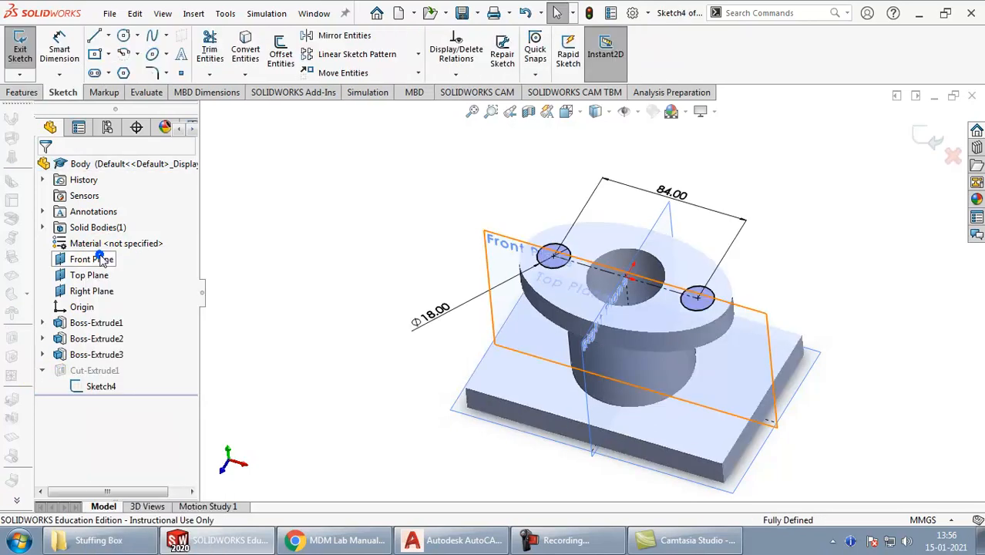
{"action": "double_click", "coordinate": [434, 312]}
{"action": "type", "text": "12"}
{"action": "key", "text": "Return"}
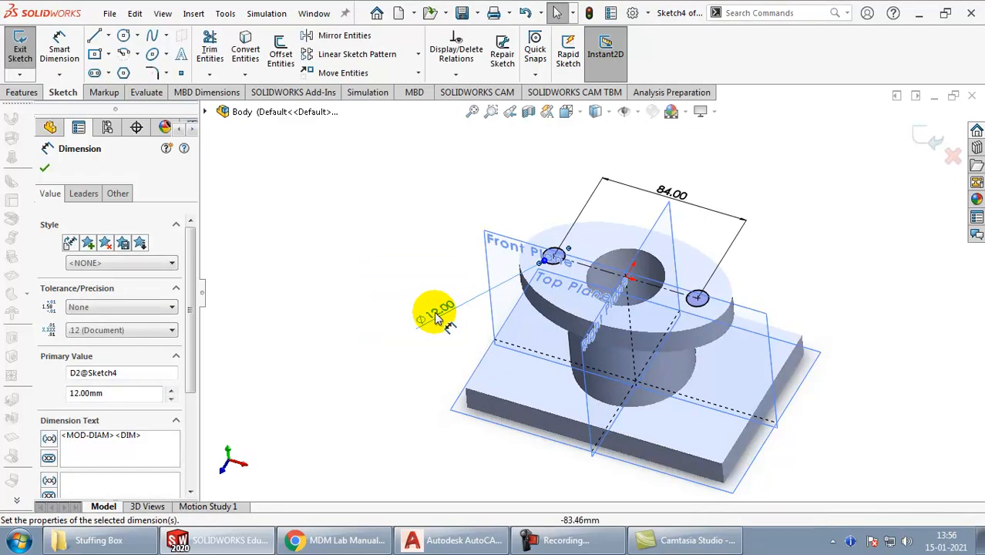
{"action": "left_click", "coordinate": [930, 125]}
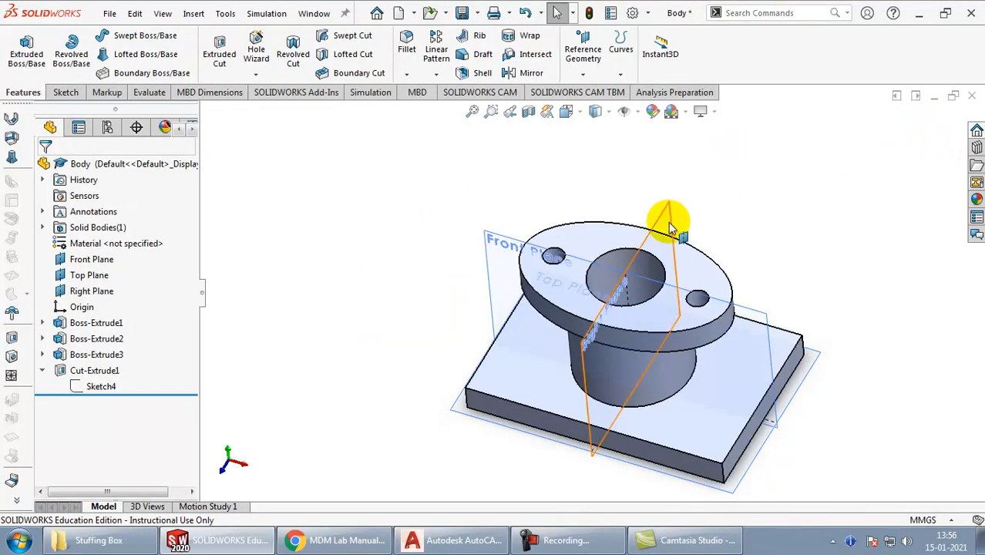
Step: Close the Body part with its changes saved and rebuild the assembly
{"action": "left_click", "coordinate": [971, 97]}
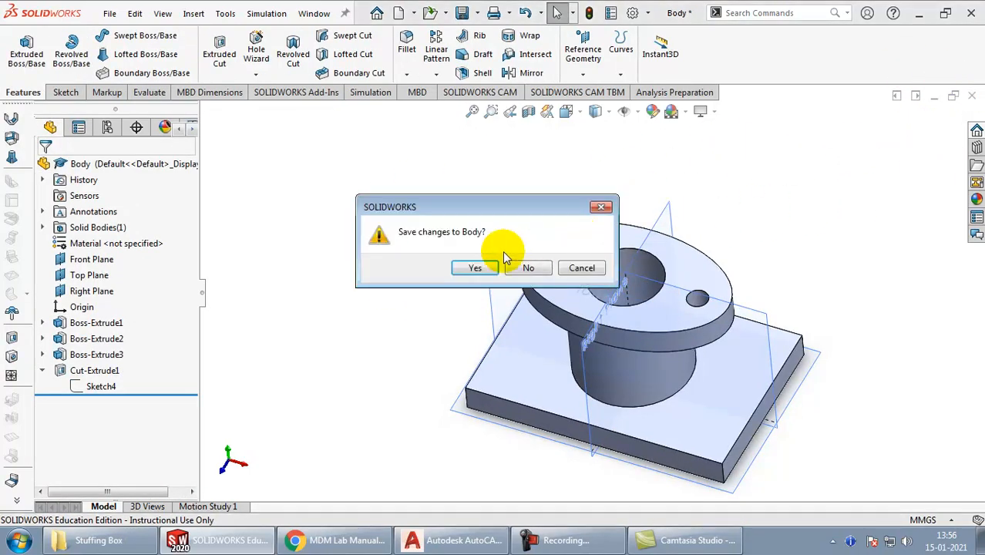
{"action": "left_click", "coordinate": [475, 268]}
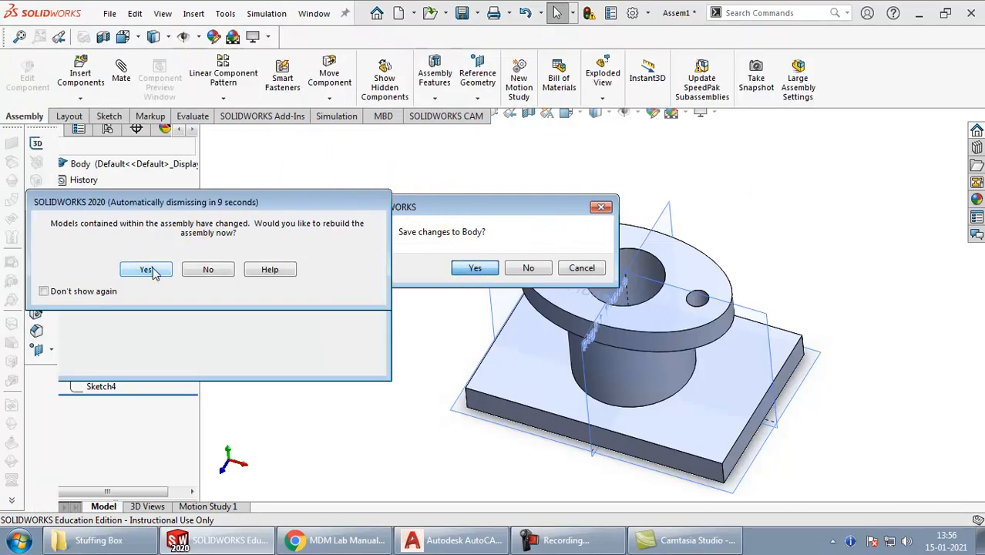
{"action": "left_click", "coordinate": [152, 267]}
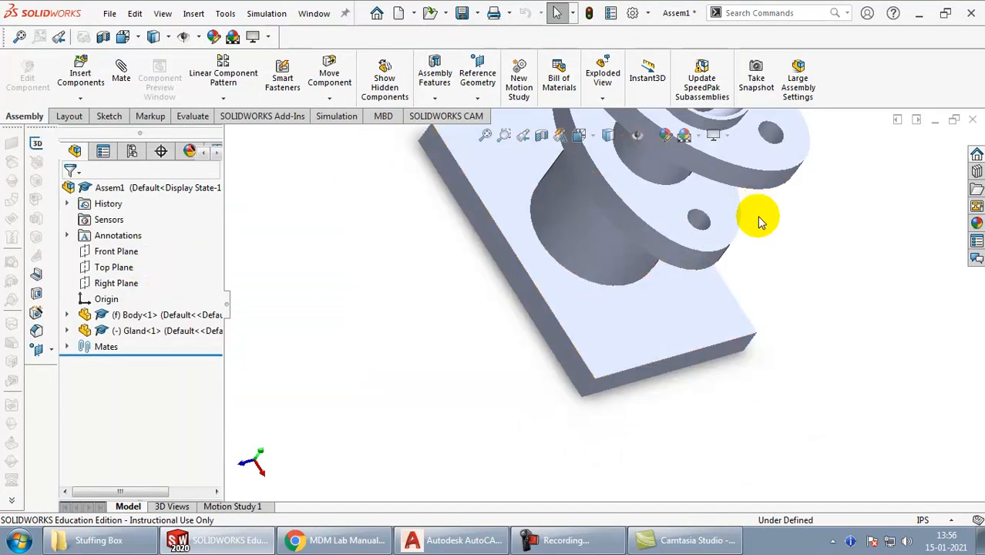
Step: Move the Gland upward along its axis until it is clear of the Body's flange
{"action": "middle_click_drag", "start_coordinate": [753, 215], "coordinate": [691, 289]}
{"action": "scroll", "coordinate": [766, 219], "scroll_direction": "down", "scroll_amount": 4}
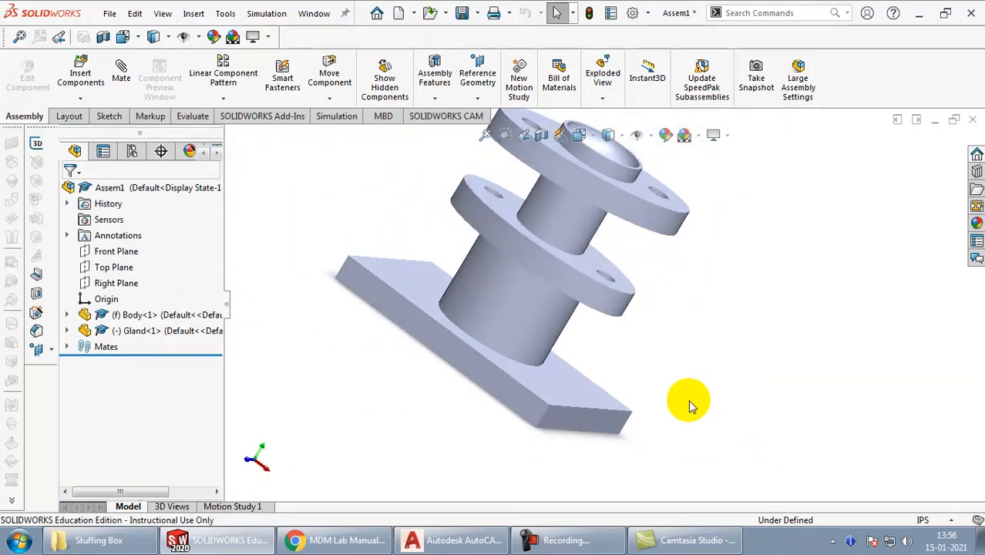
{"action": "middle_click_drag", "start_coordinate": [688, 399], "coordinate": [667, 414]}
{"action": "scroll", "coordinate": [667, 414], "scroll_direction": "down", "scroll_amount": 3}
{"action": "middle_click_drag", "start_coordinate": [572, 204], "coordinate": [622, 352]}
{"action": "left_click_drag", "start_coordinate": [622, 351], "coordinate": [619, 164]}
{"action": "left_click", "coordinate": [669, 297]}
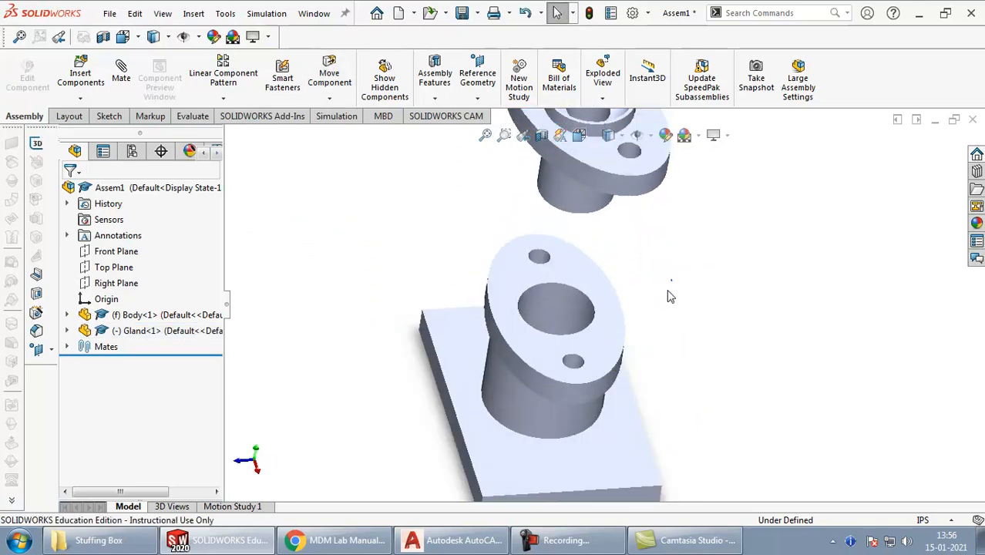
Step: Insert the Bushing part into the assembly and place it beside the Body's flange
{"action": "left_click", "coordinate": [80, 76]}
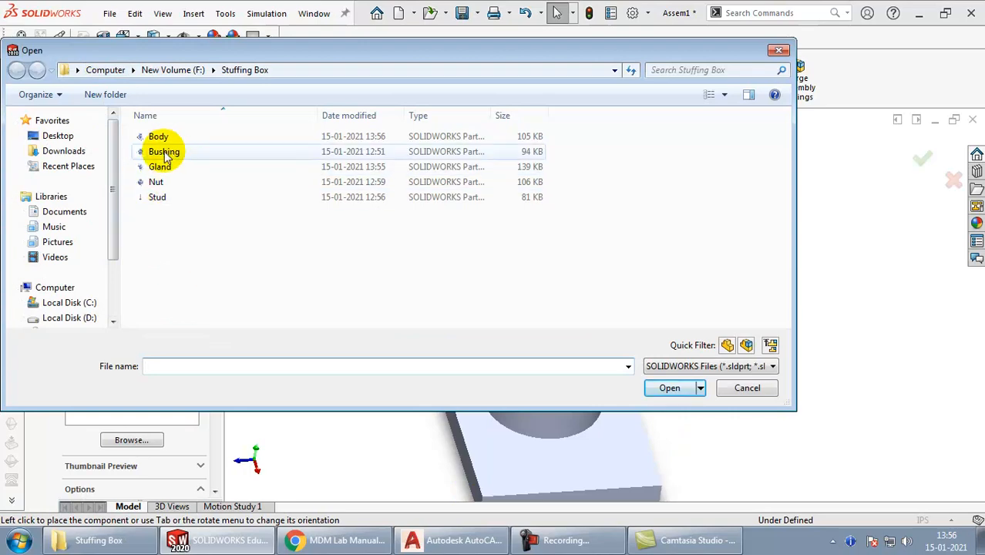
{"action": "left_click", "coordinate": [165, 154]}
{"action": "left_click", "coordinate": [669, 390]}
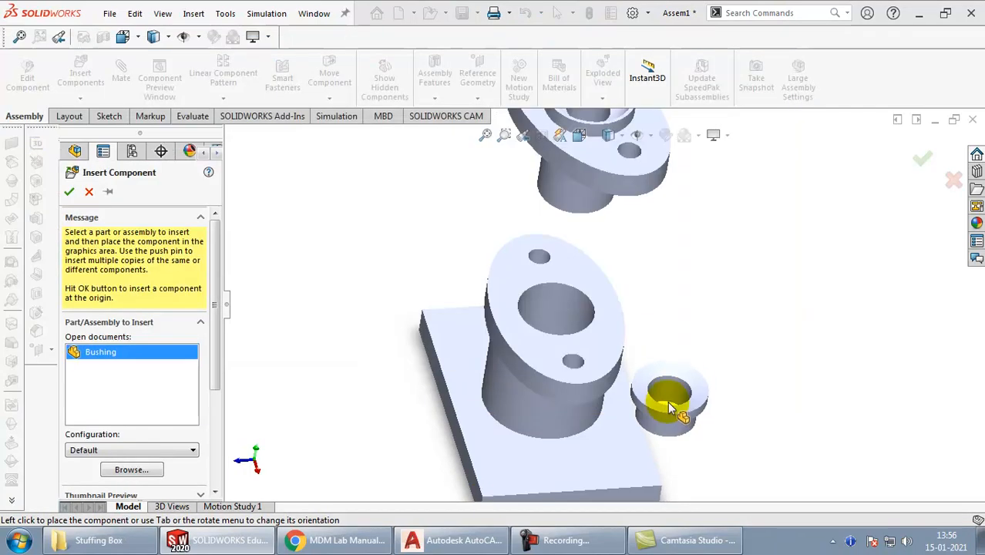
{"action": "left_click", "coordinate": [696, 295]}
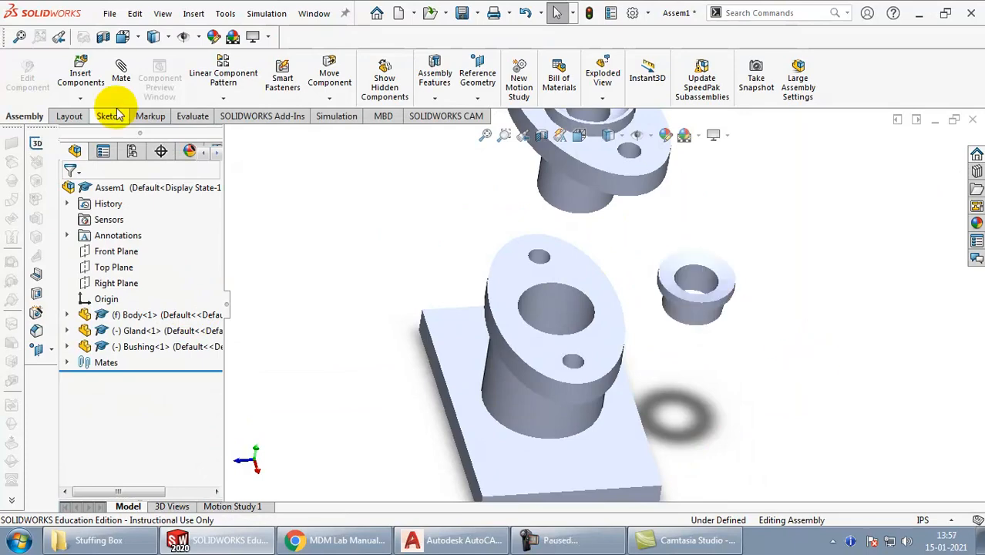
Step: Add a Concentric mate between the Bushing's inner cylindrical face and the Body's central bore
{"action": "left_click", "coordinate": [121, 80]}
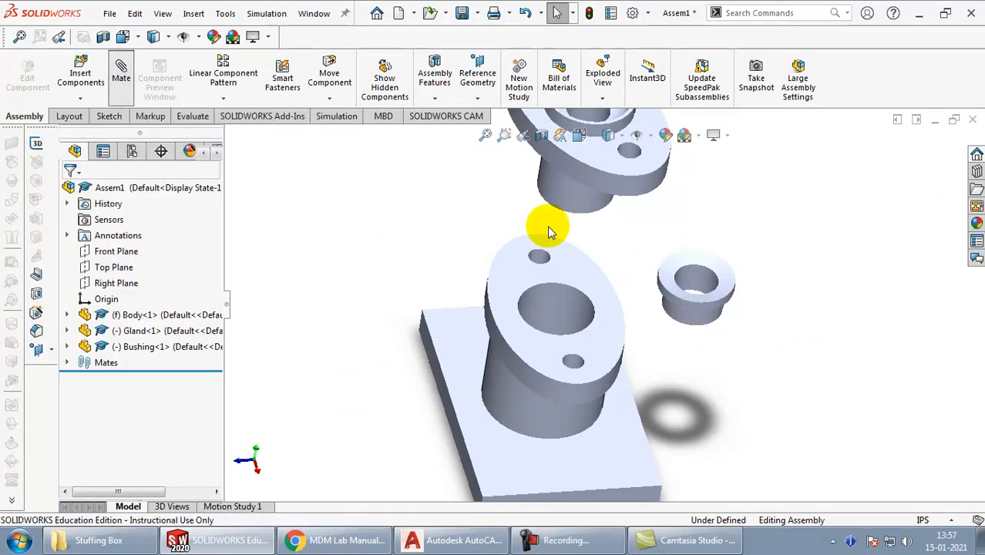
{"action": "left_click", "coordinate": [694, 273]}
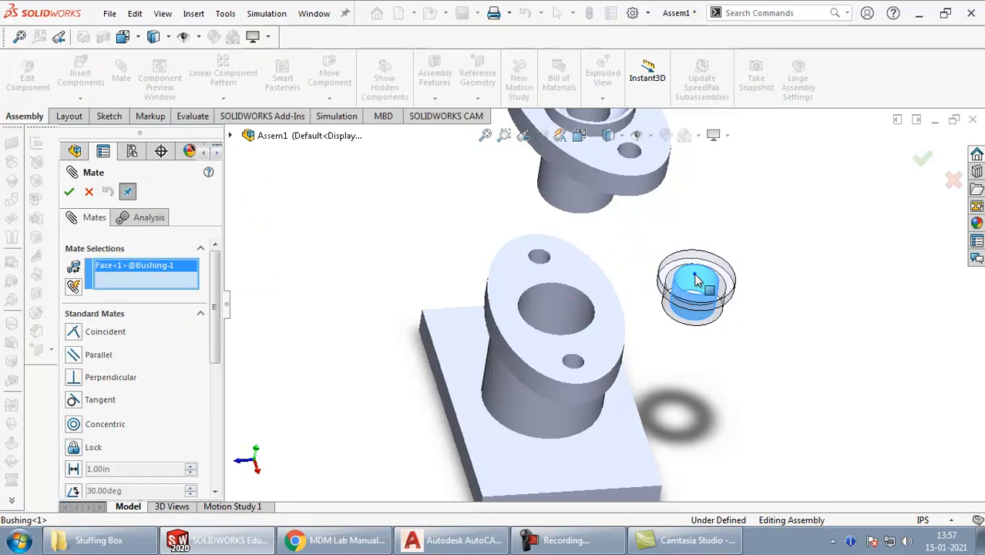
{"action": "left_click", "coordinate": [564, 311]}
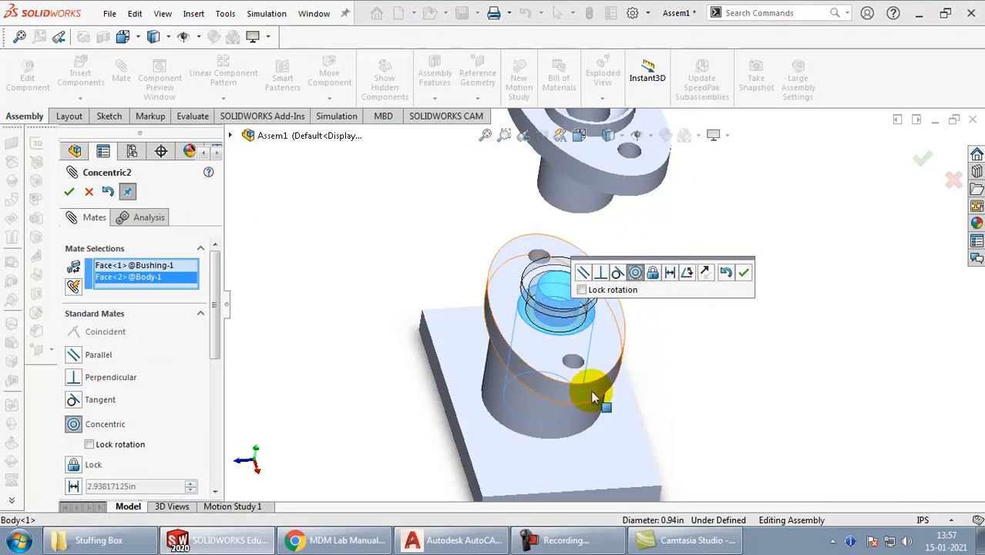
{"action": "left_click", "coordinate": [68, 192]}
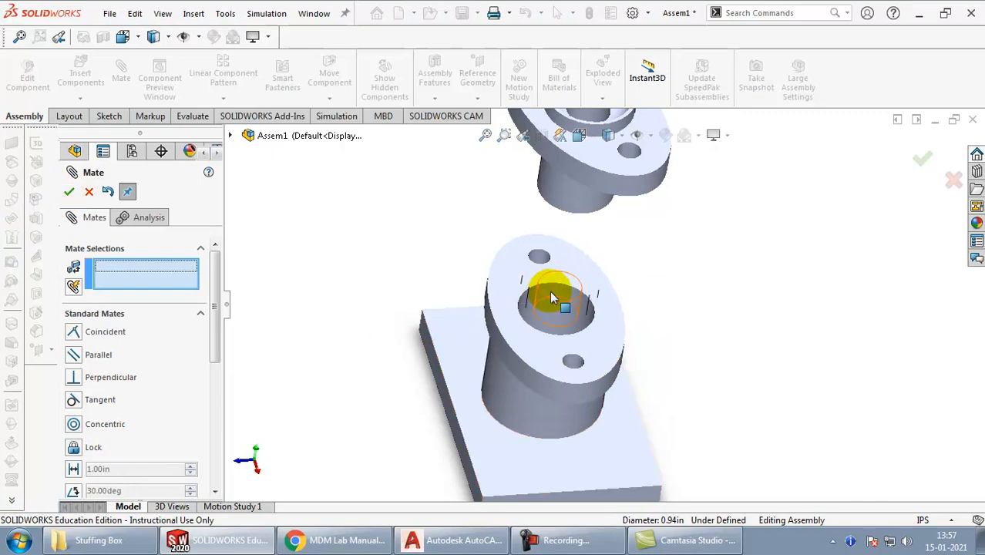
Step: Add a Coincident mate between the upper face of the Body's base plate and the underside of the Bushing's collar
{"action": "middle_click_drag", "start_coordinate": [544, 323], "coordinate": [549, 351]}
{"action": "scroll", "coordinate": [541, 336], "scroll_direction": "down", "scroll_amount": 5}
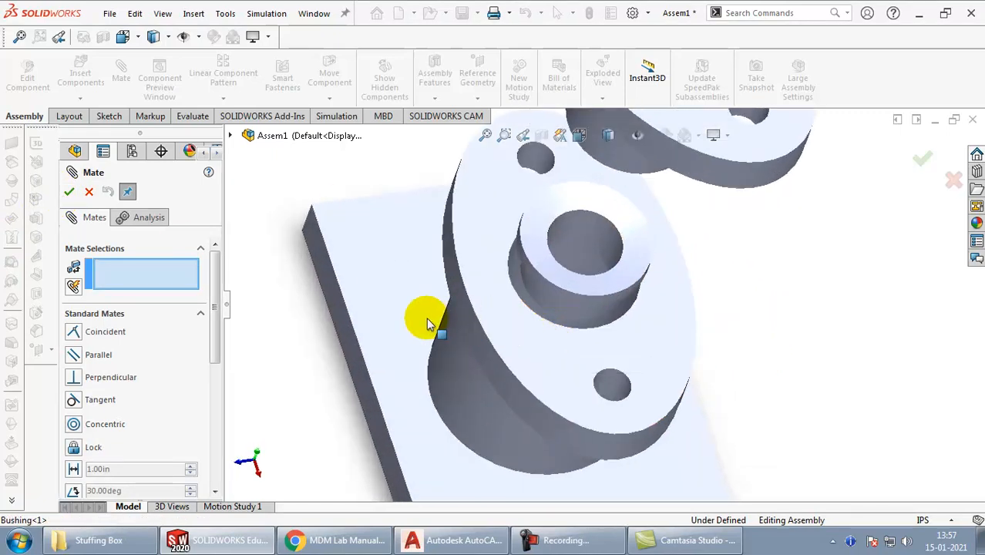
{"action": "scroll", "coordinate": [416, 308], "scroll_direction": "up", "scroll_amount": 3}
{"action": "left_click", "coordinate": [405, 292]}
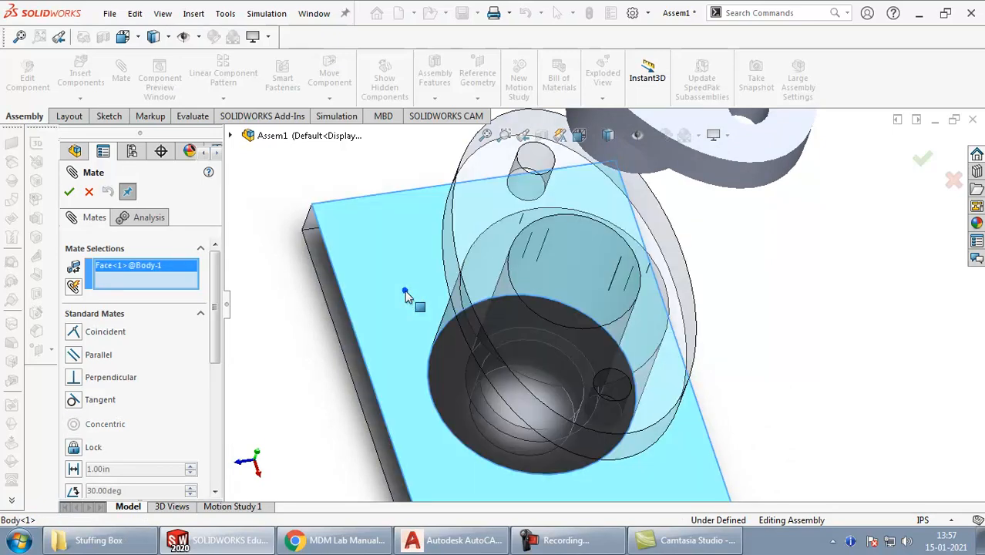
{"action": "left_click", "coordinate": [531, 323]}
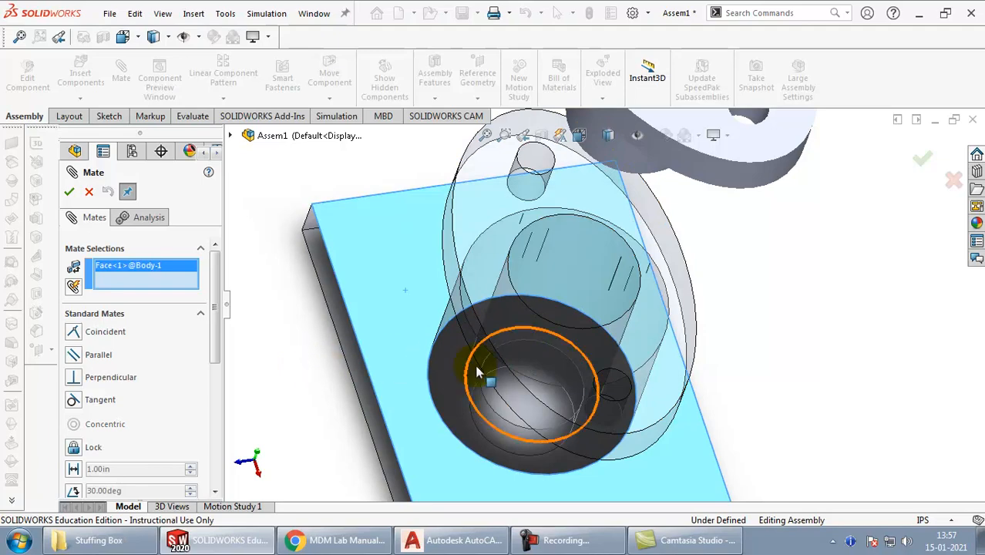
{"action": "middle_click_drag", "start_coordinate": [475, 365], "coordinate": [562, 275]}
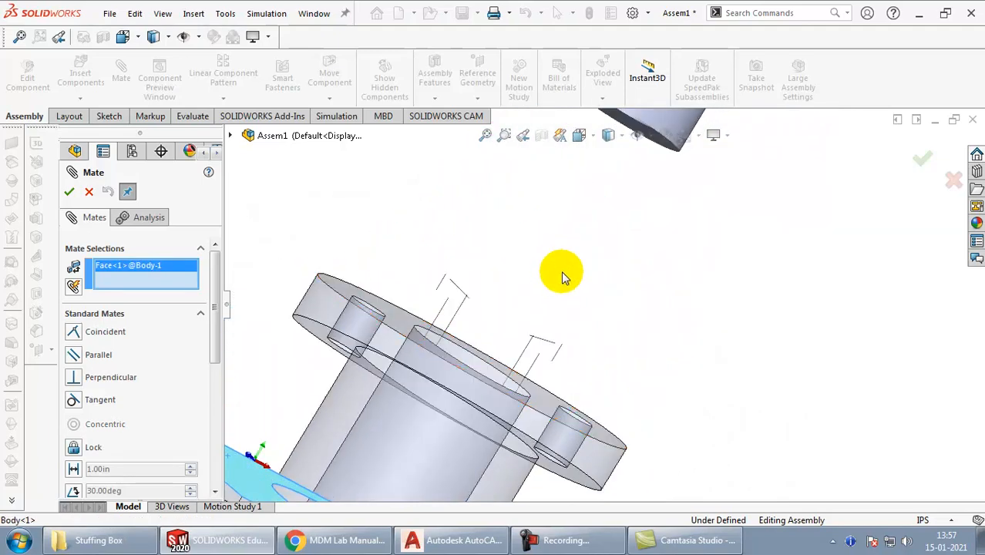
{"action": "scroll", "coordinate": [600, 335], "scroll_direction": "up", "scroll_amount": 3}
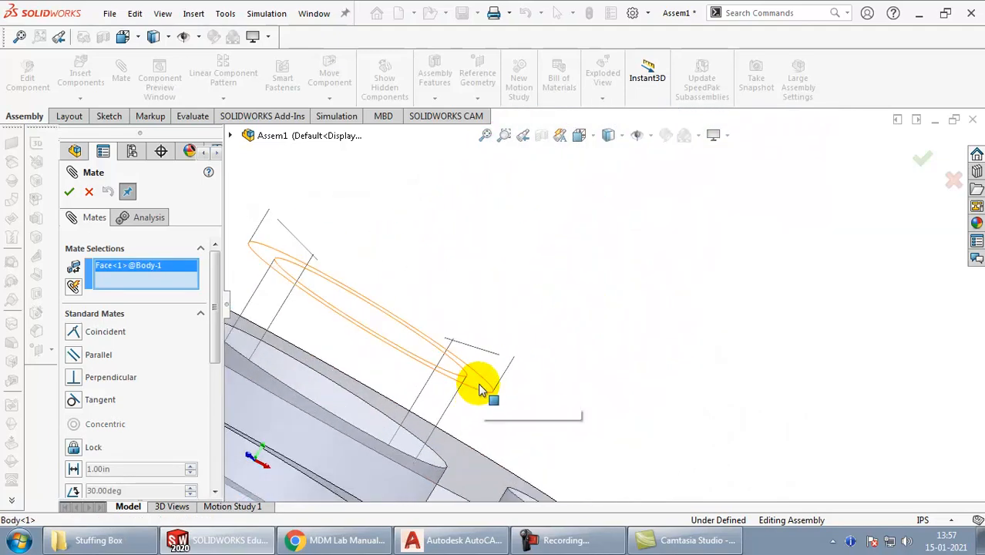
{"action": "left_click", "coordinate": [478, 389]}
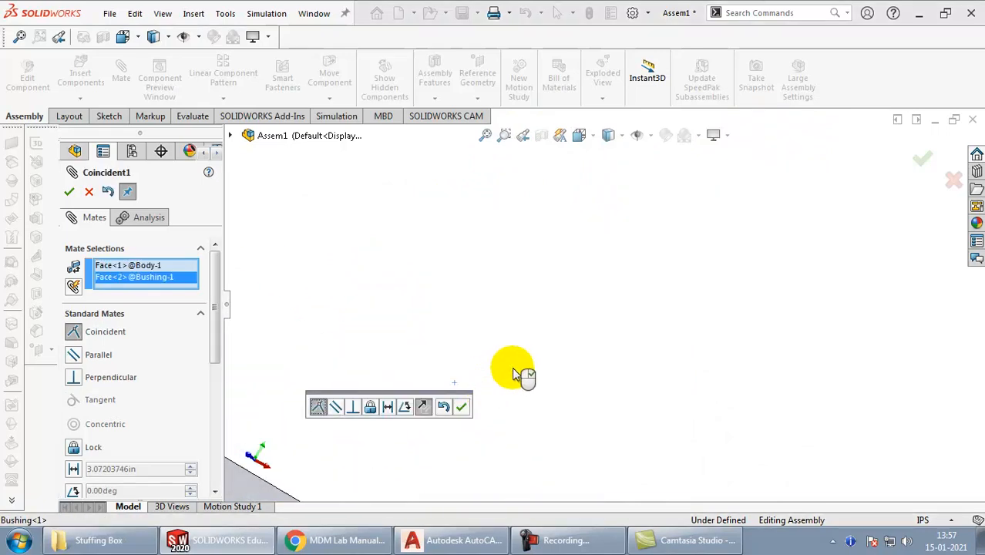
{"action": "scroll", "coordinate": [512, 367], "scroll_direction": "down", "scroll_amount": 5}
{"action": "middle_click_drag", "start_coordinate": [524, 369], "coordinate": [576, 346]}
{"action": "scroll", "coordinate": [530, 352], "scroll_direction": "up", "scroll_amount": 8}
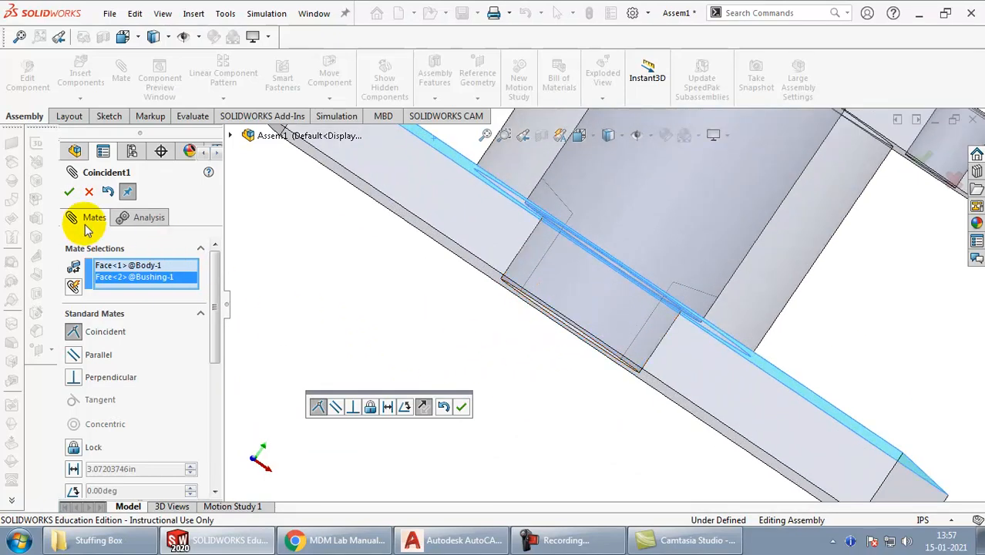
{"action": "left_click", "coordinate": [73, 198]}
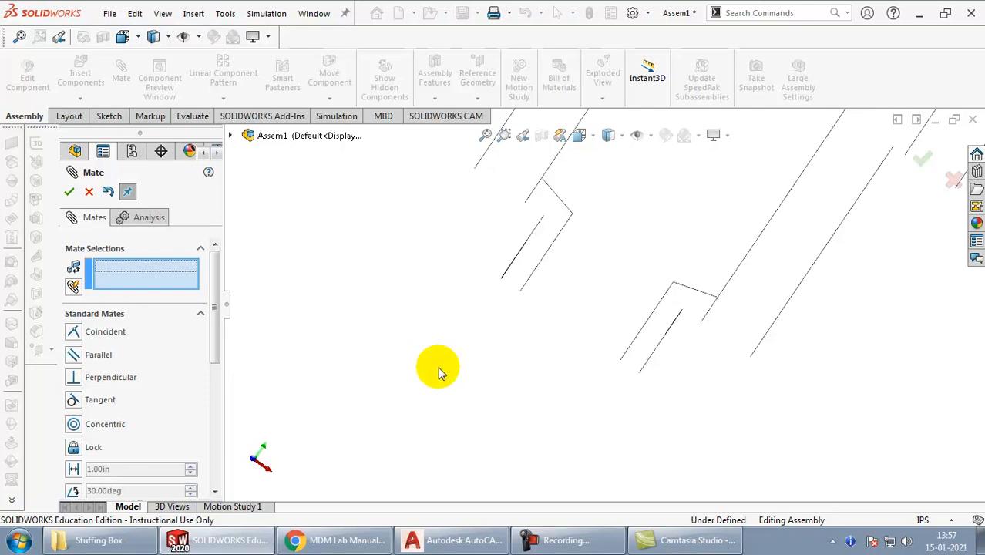
{"action": "key", "text": "Escape"}
Step: Move the Gland down along its axis until its barrel enters the Body's bore, keeping the two flanges apart
{"action": "middle_click_drag", "start_coordinate": [589, 316], "coordinate": [567, 398]}
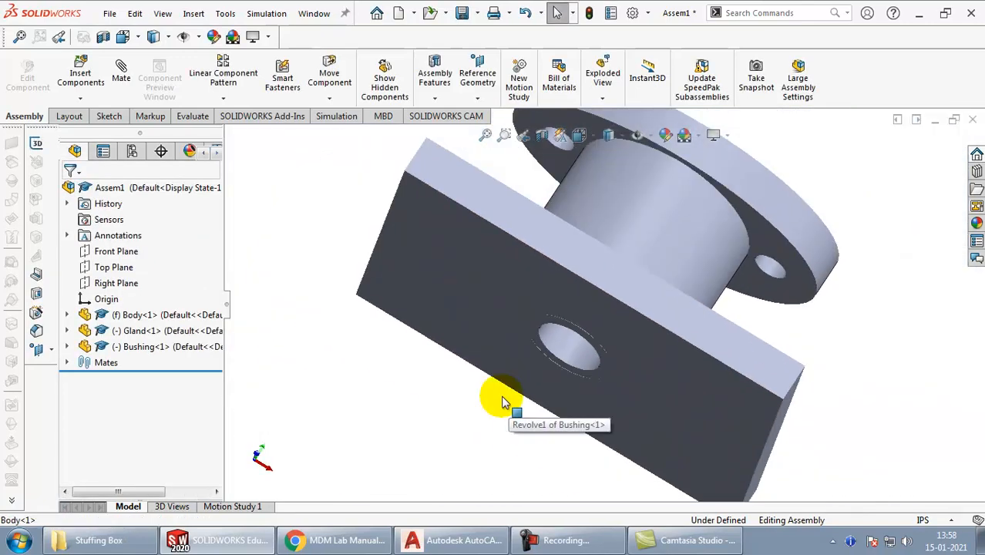
{"action": "middle_click_drag", "start_coordinate": [598, 263], "coordinate": [513, 374]}
{"action": "scroll", "coordinate": [516, 376], "scroll_direction": "up", "scroll_amount": 5}
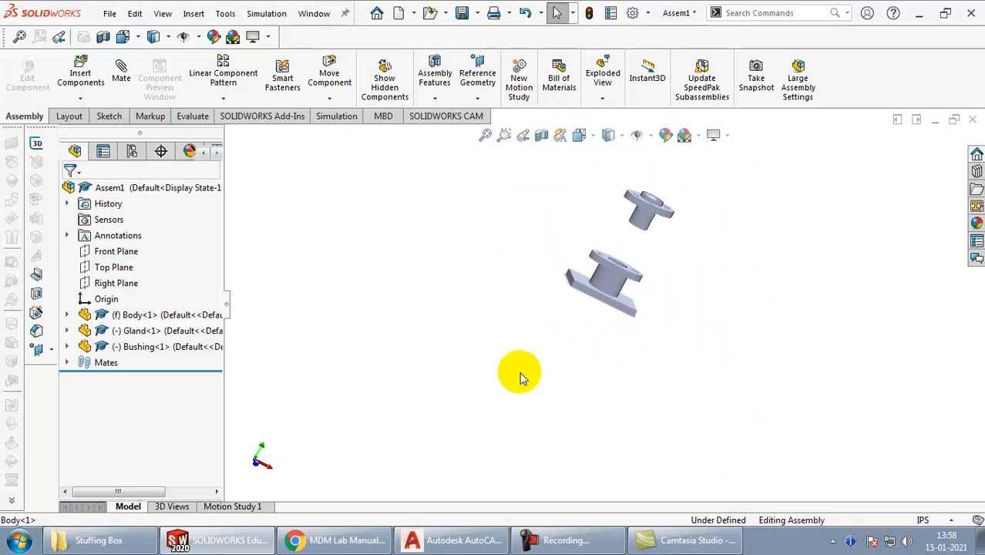
{"action": "scroll", "coordinate": [642, 220], "scroll_direction": "down", "scroll_amount": 3}
{"action": "left_click_drag", "start_coordinate": [642, 221], "coordinate": [596, 326]}
{"action": "middle_click_drag", "start_coordinate": [596, 326], "coordinate": [614, 353]}
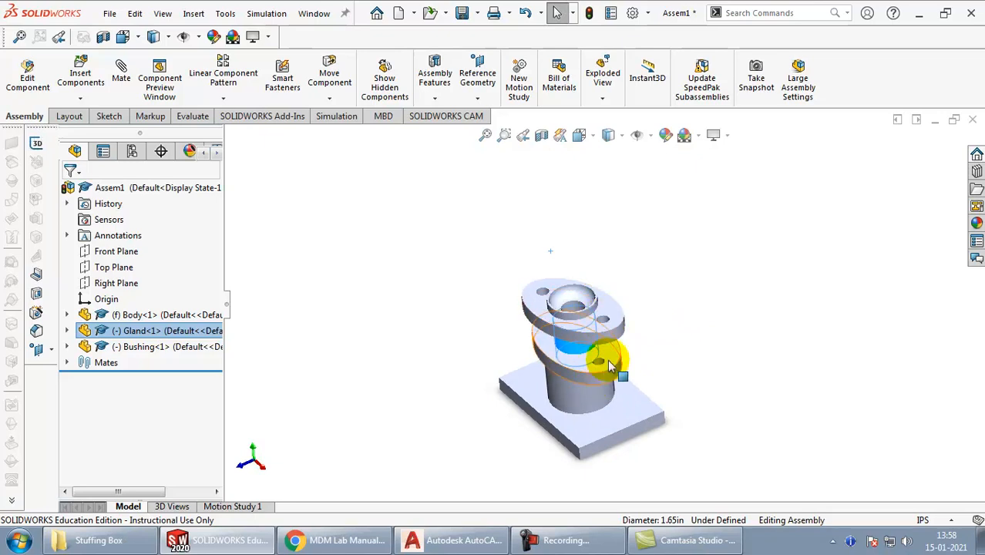
{"action": "left_click", "coordinate": [519, 252]}
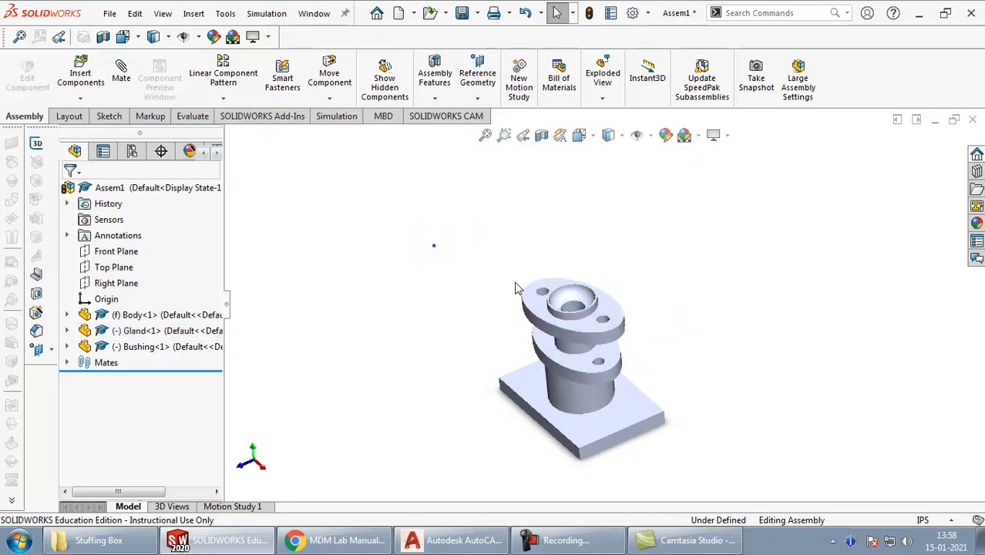
{"action": "left_click", "coordinate": [120, 77]}
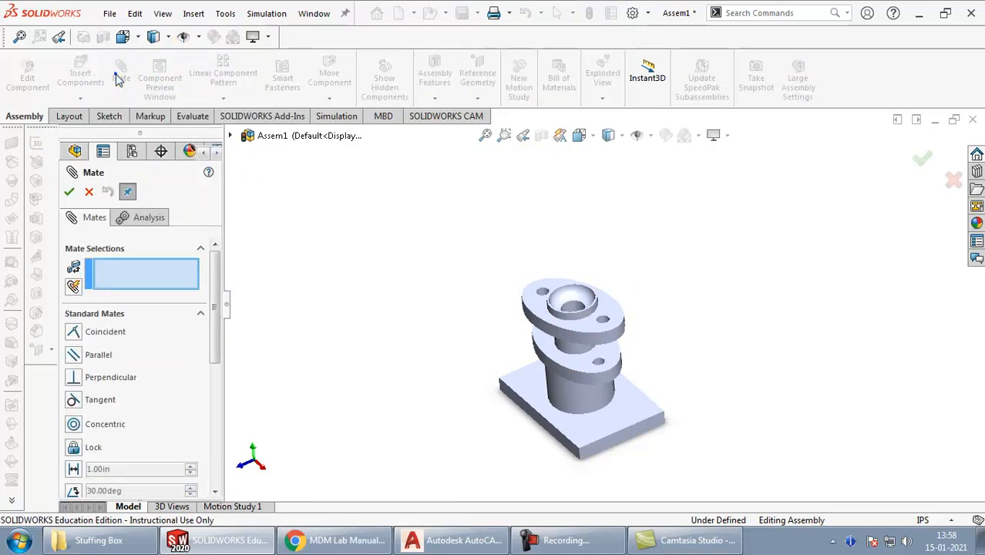
{"action": "left_click", "coordinate": [89, 192]}
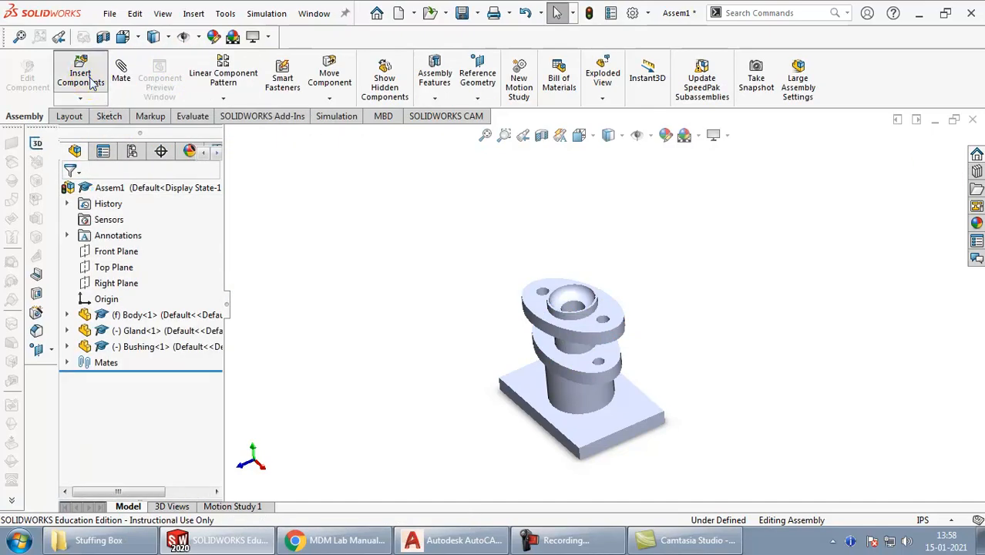
Step: Insert the Nut and Stud parts together into the assembly and place them in free space beside the Gland
{"action": "left_click", "coordinate": [85, 78]}
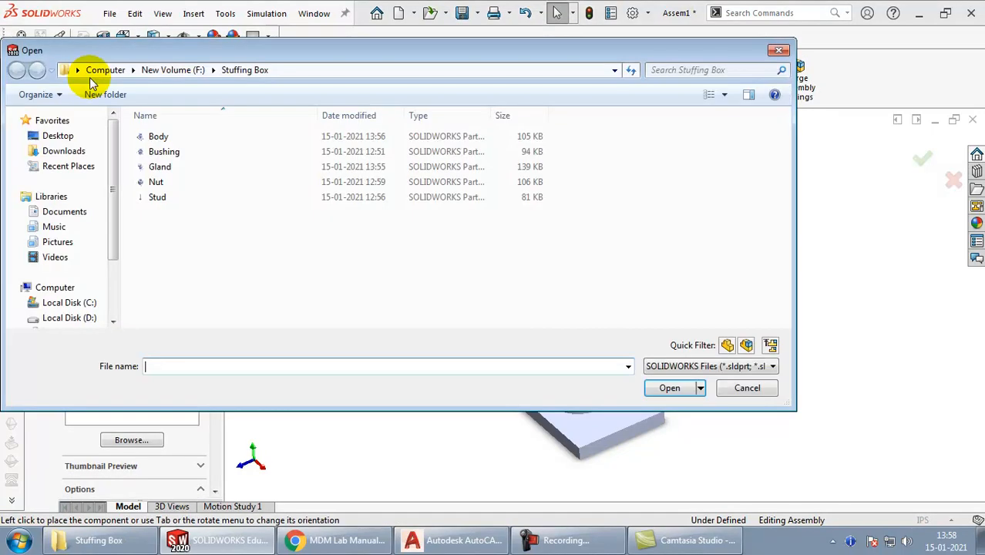
{"action": "left_click", "coordinate": [158, 198]}
{"action": "left_click", "coordinate": [158, 183], "text": "ctrl"}
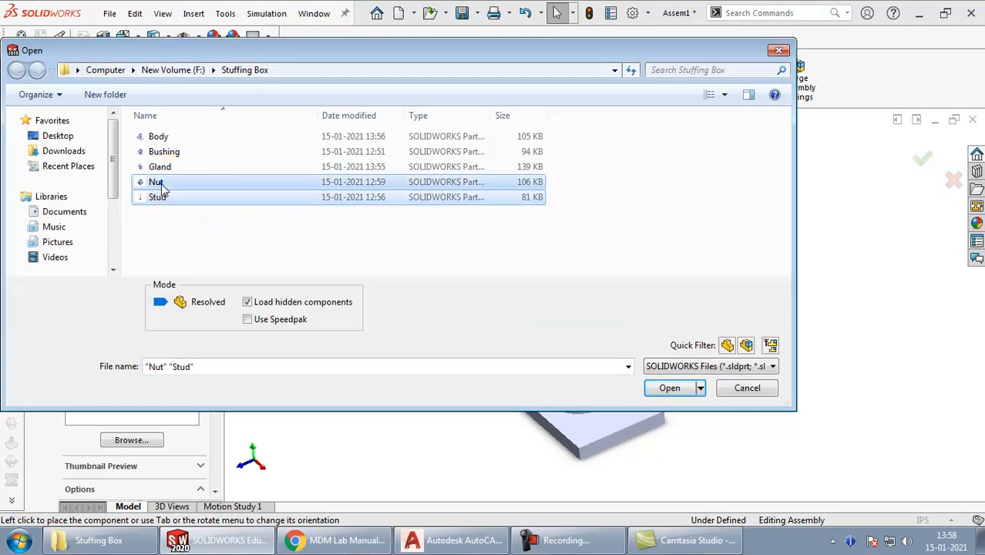
{"action": "left_click", "coordinate": [670, 389]}
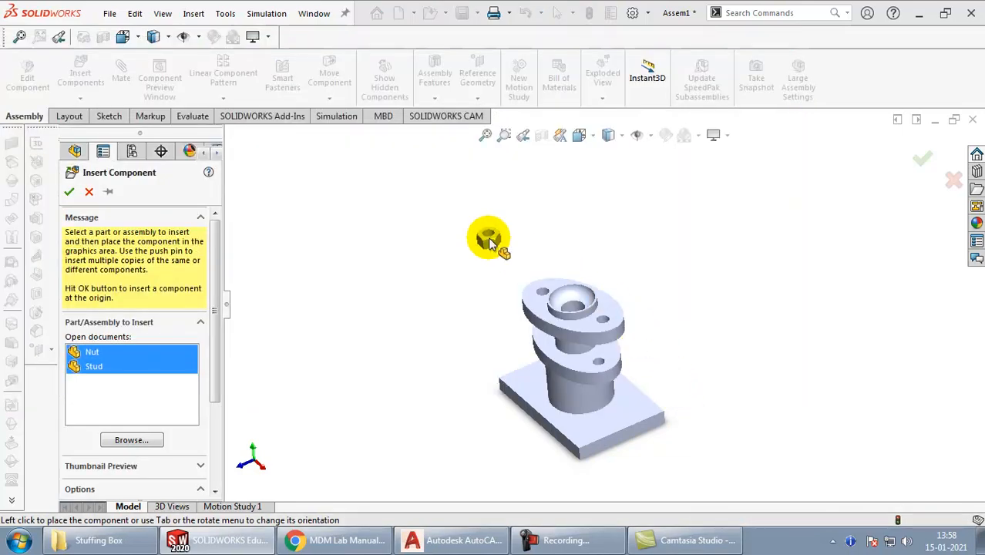
{"action": "left_click", "coordinate": [488, 241]}
{"action": "left_click", "coordinate": [437, 259]}
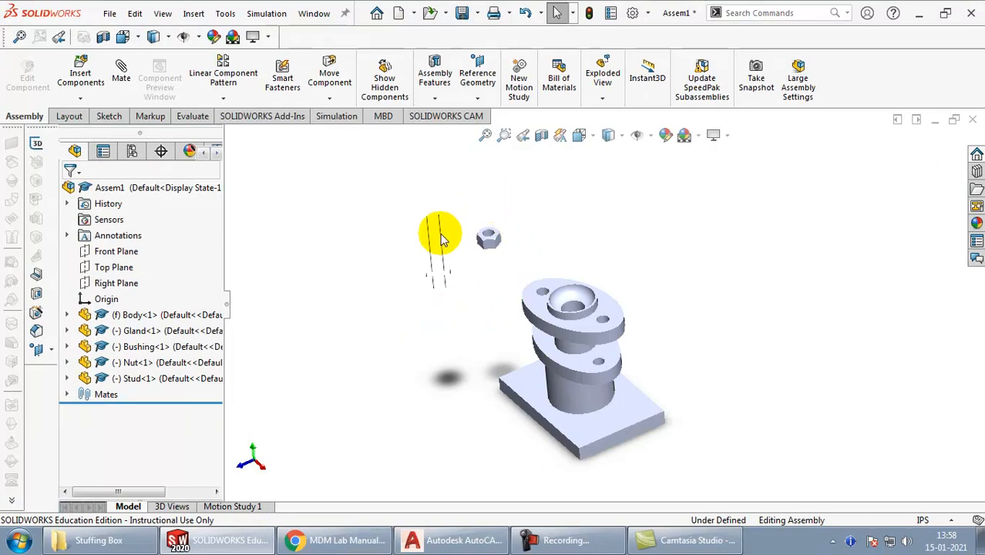
Step: Insert a second Nut and Stud and place them in free space beside the first pair
{"action": "left_click", "coordinate": [86, 74]}
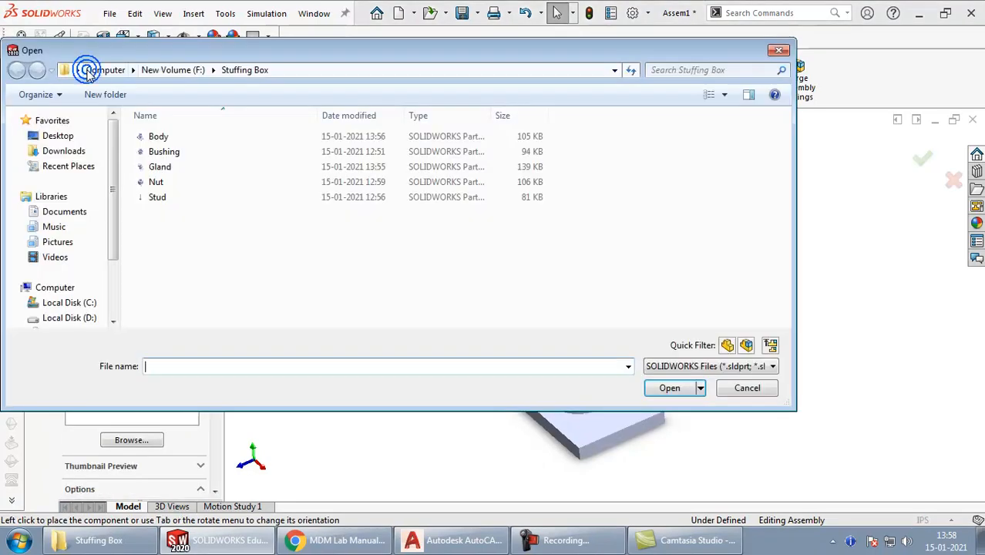
{"action": "left_click", "coordinate": [158, 181]}
{"action": "left_click", "coordinate": [159, 199], "text": "ctrl"}
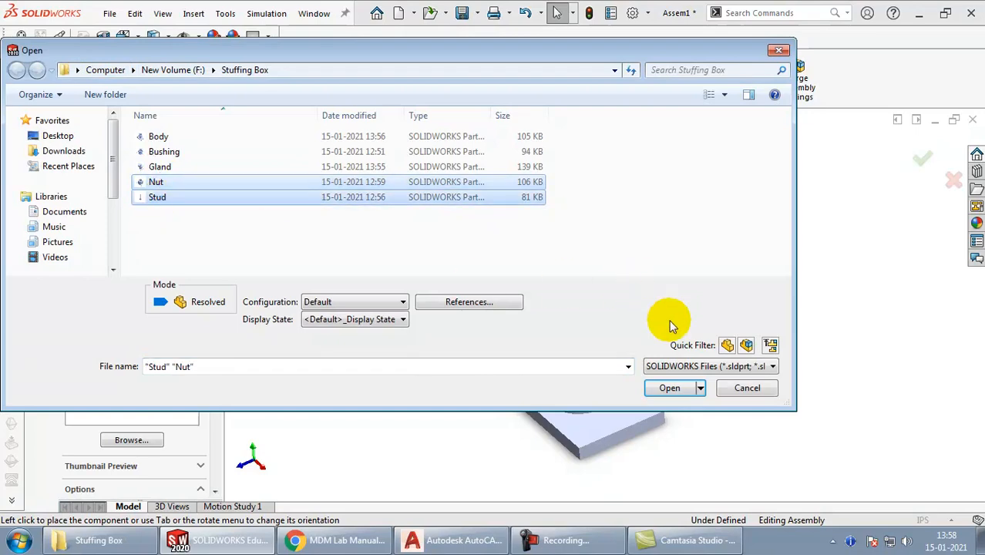
{"action": "left_click", "coordinate": [669, 390]}
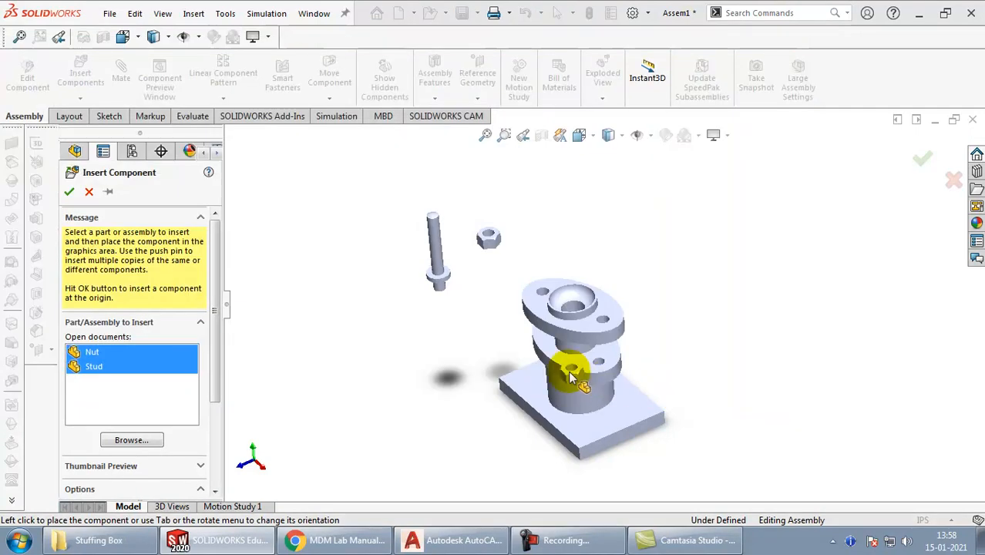
{"action": "left_click", "coordinate": [372, 318]}
{"action": "left_click", "coordinate": [339, 367]}
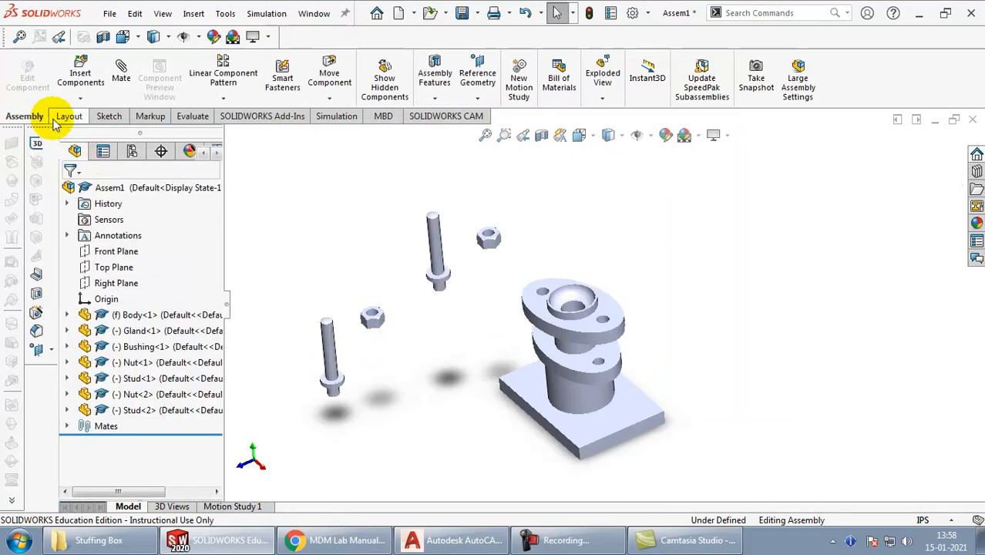
Step: Add a Concentric mate between the second Stud's short lower cylindrical end and the front hole in the Body's flange
{"action": "left_click", "coordinate": [126, 86]}
{"action": "scroll", "coordinate": [328, 415], "scroll_direction": "down", "scroll_amount": 8}
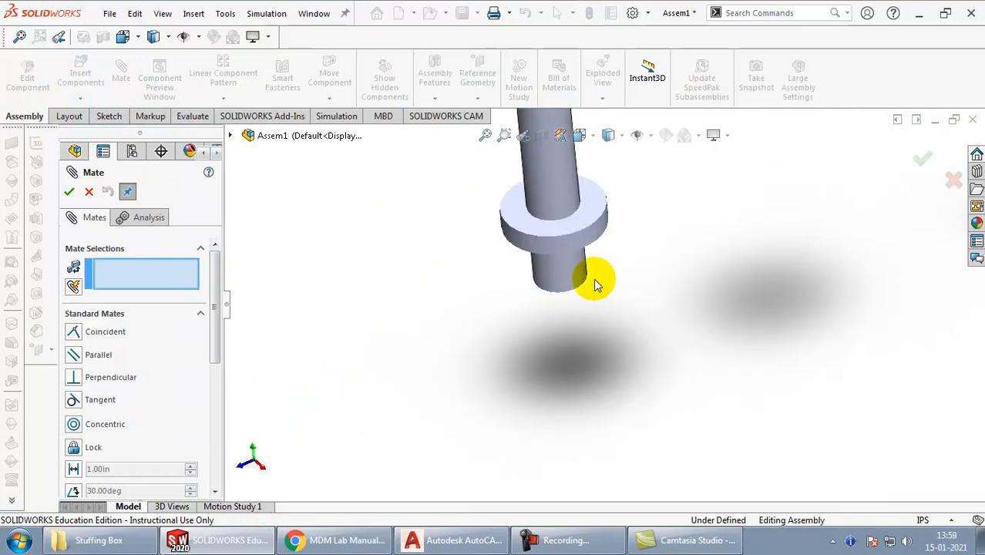
{"action": "left_click", "coordinate": [552, 270]}
{"action": "scroll", "coordinate": [551, 265], "scroll_direction": "up", "scroll_amount": 6}
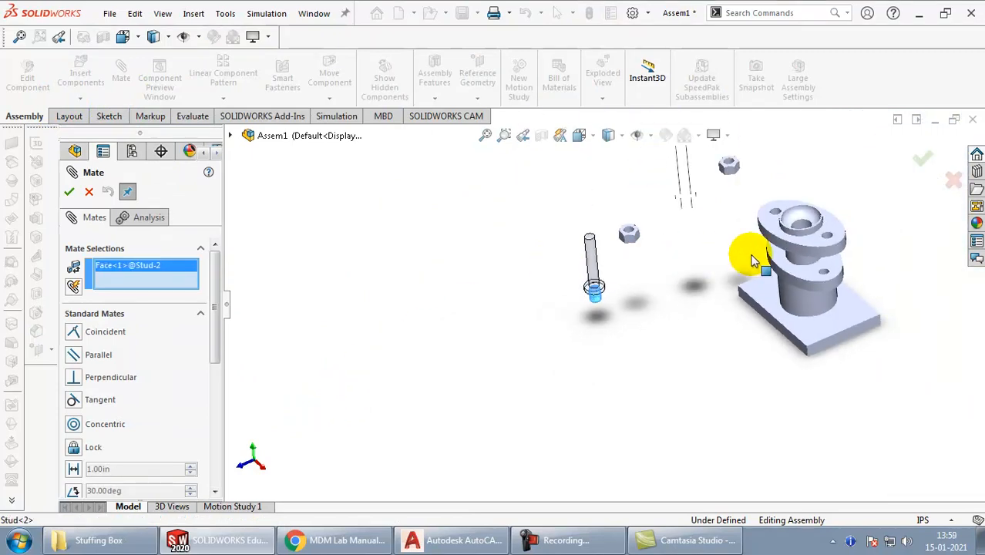
{"action": "scroll", "coordinate": [846, 275], "scroll_direction": "down", "scroll_amount": 7}
{"action": "scroll", "coordinate": [703, 266], "scroll_direction": "down", "scroll_amount": 2}
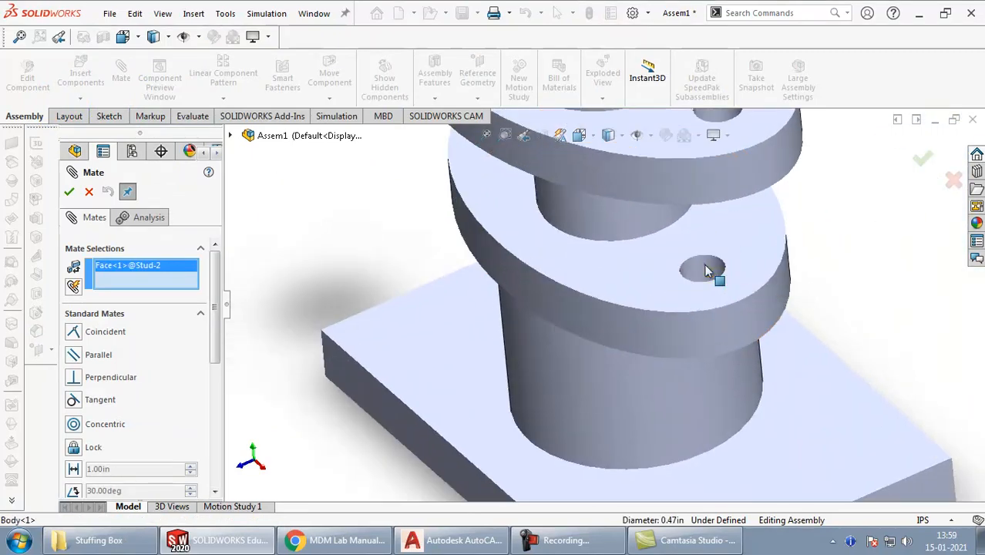
{"action": "left_click", "coordinate": [703, 266]}
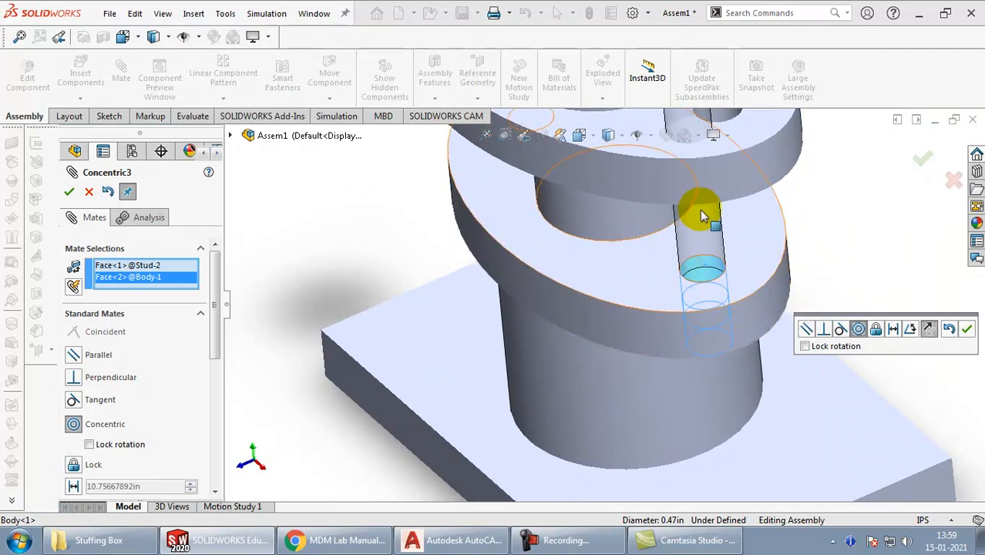
{"action": "left_click", "coordinate": [67, 193]}
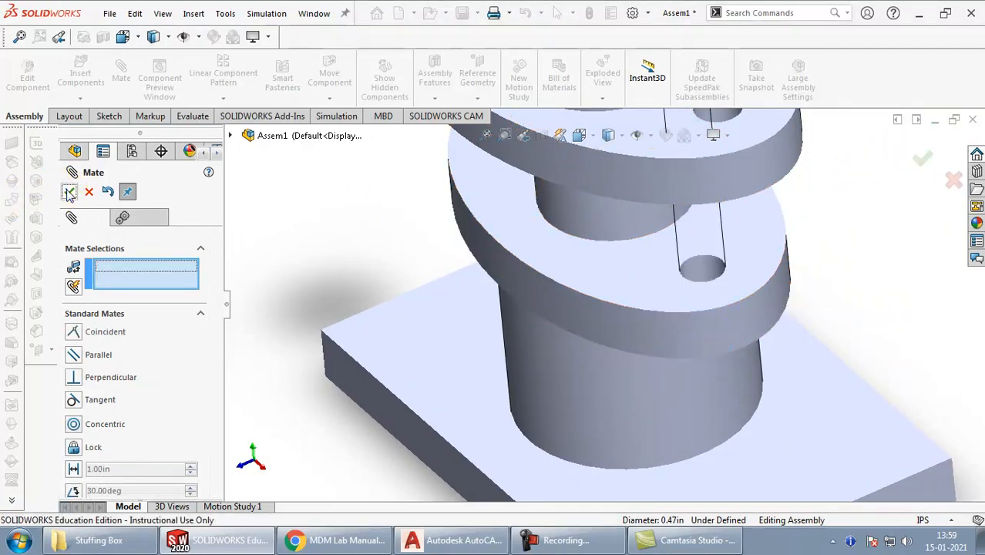
{"action": "left_click", "coordinate": [90, 192]}
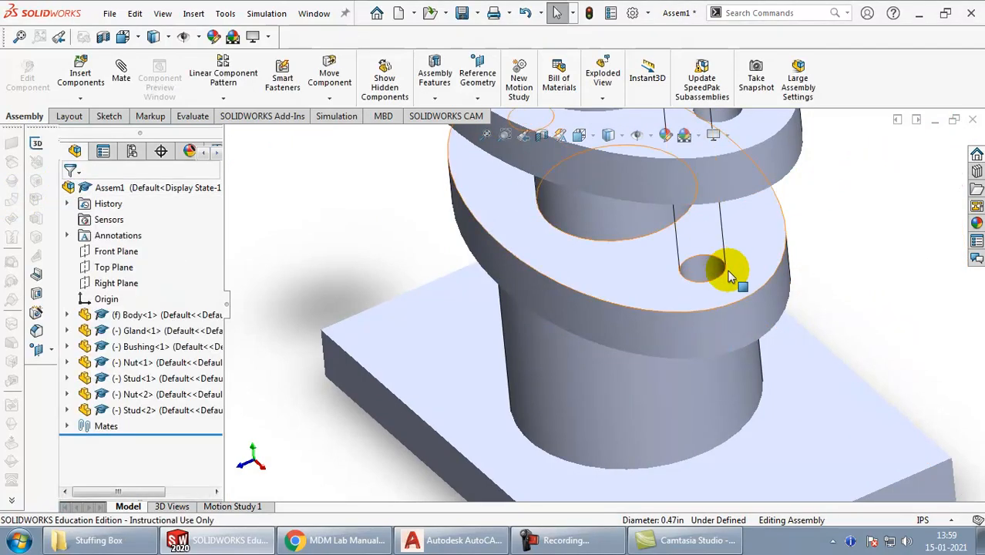
Step: Slide the mated Stud upward along the axis of the Body's flange hole
{"action": "scroll", "coordinate": [731, 276], "scroll_direction": "up", "scroll_amount": 5}
{"action": "left_click", "coordinate": [625, 193]}
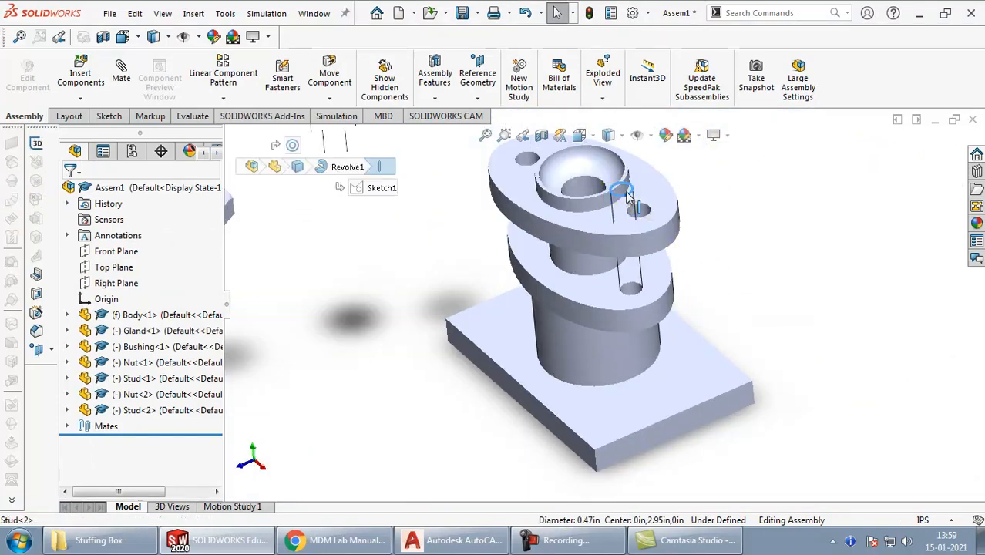
{"action": "left_click_drag", "start_coordinate": [625, 193], "coordinate": [616, 138]}
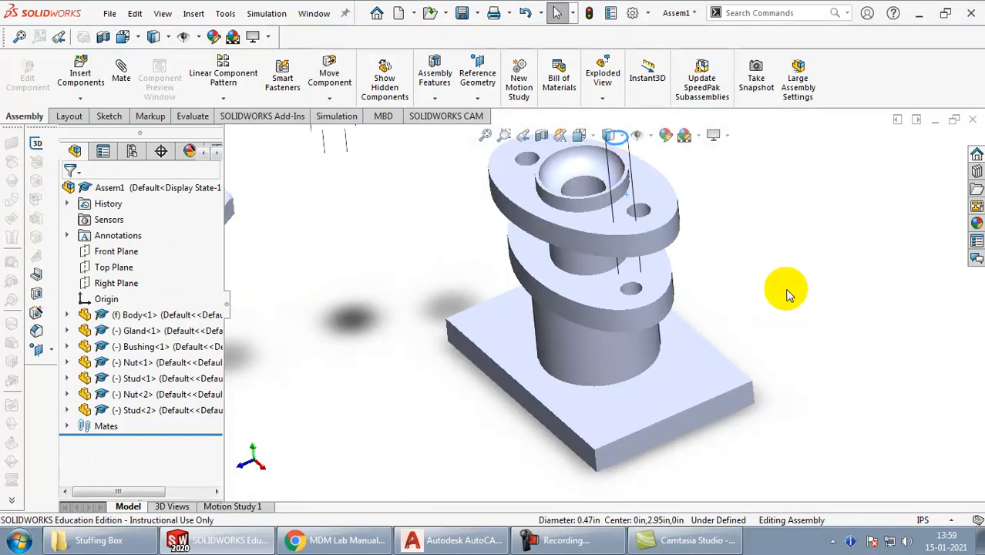
Step: Add a Coincident mate between the underside of the Stud's collar and the upper face of the Body's flange
{"action": "left_click", "coordinate": [121, 80]}
{"action": "middle_click_drag", "start_coordinate": [587, 249], "coordinate": [674, 204]}
{"action": "scroll", "coordinate": [619, 211], "scroll_direction": "down", "scroll_amount": 6}
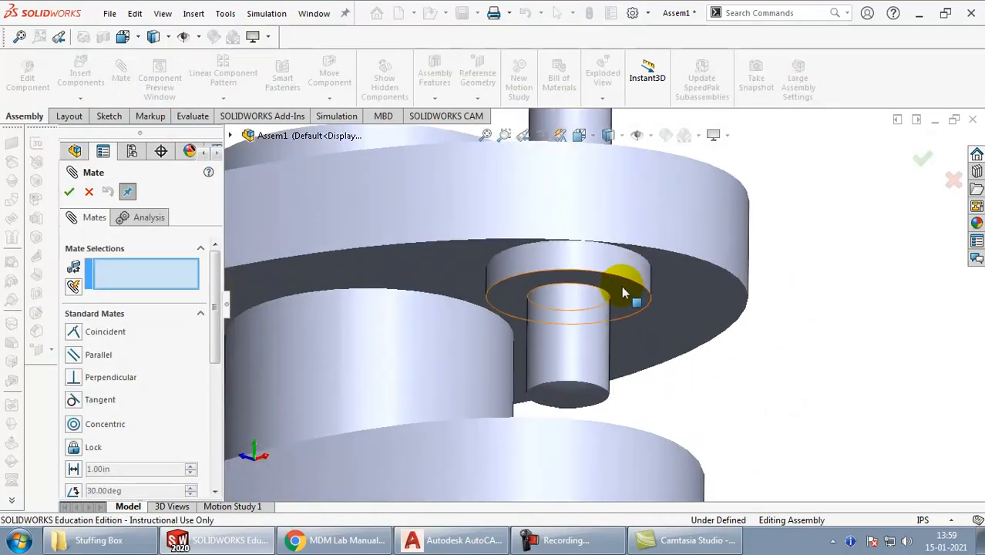
{"action": "left_click", "coordinate": [621, 293]}
{"action": "middle_click_drag", "start_coordinate": [583, 198], "coordinate": [586, 316]}
{"action": "left_click", "coordinate": [648, 357]}
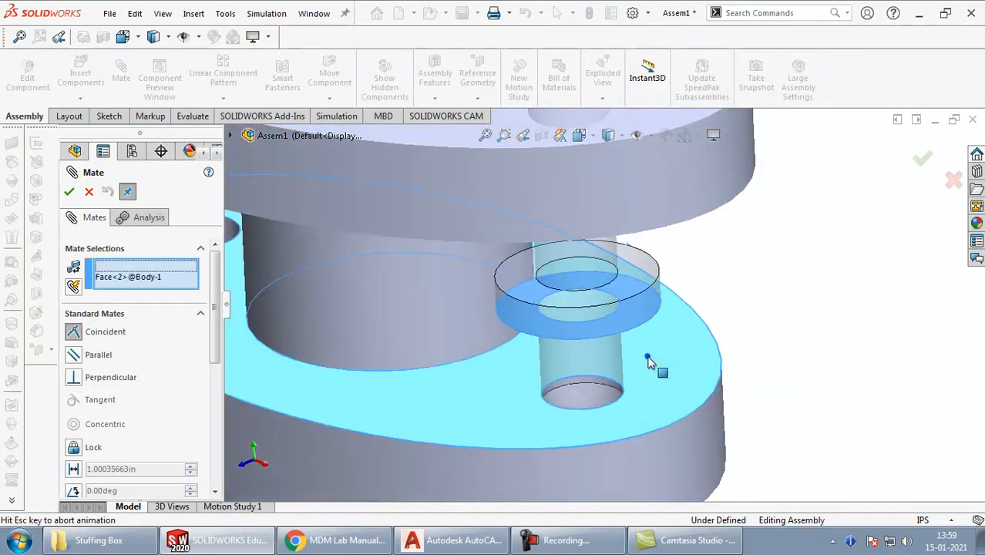
{"action": "left_click", "coordinate": [69, 192]}
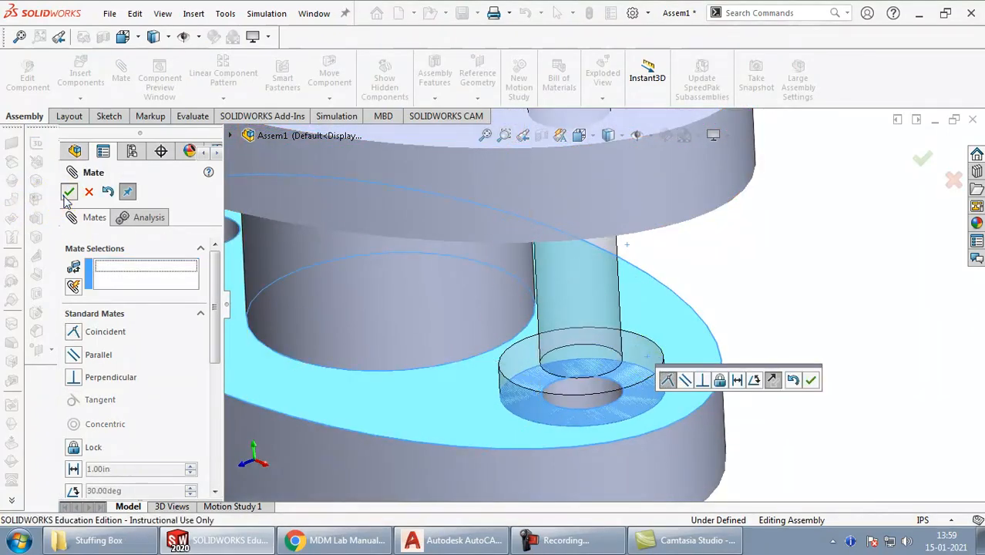
{"action": "left_click", "coordinate": [68, 190]}
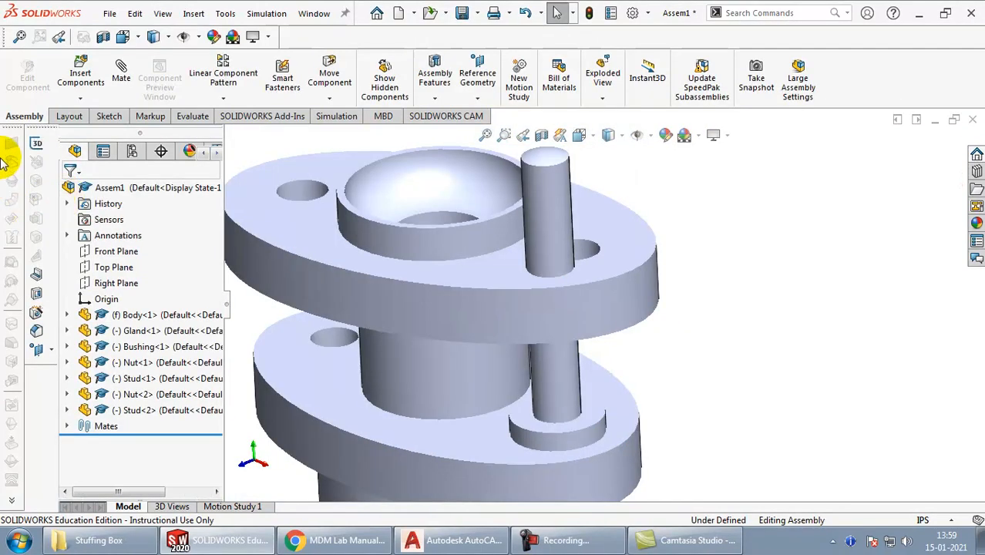
Step: Add a Concentric mate between the second Stud's long cylindrical face and the front hole in the Gland's flange
{"action": "left_click", "coordinate": [120, 99]}
{"action": "left_click", "coordinate": [556, 229]}
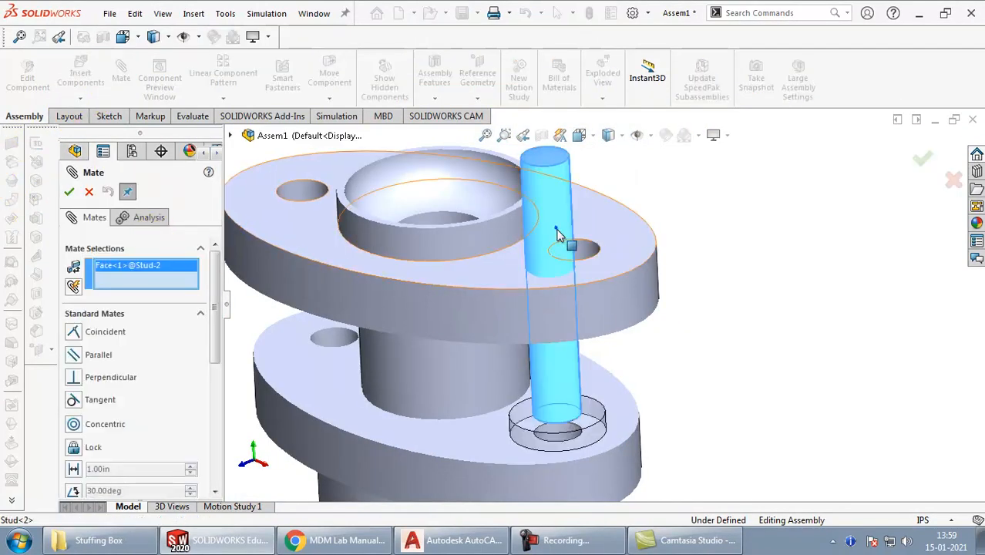
{"action": "left_click", "coordinate": [584, 251]}
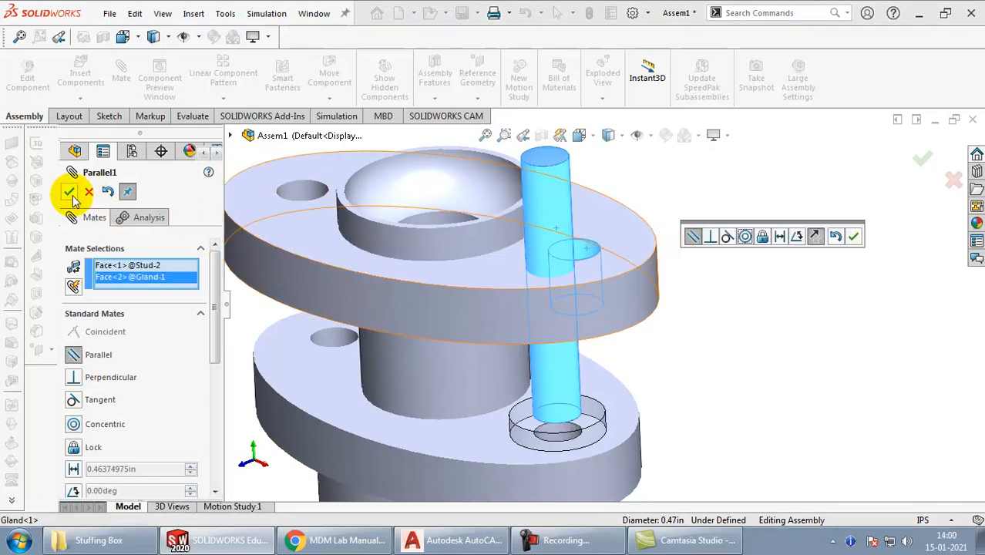
{"action": "left_click", "coordinate": [69, 193]}
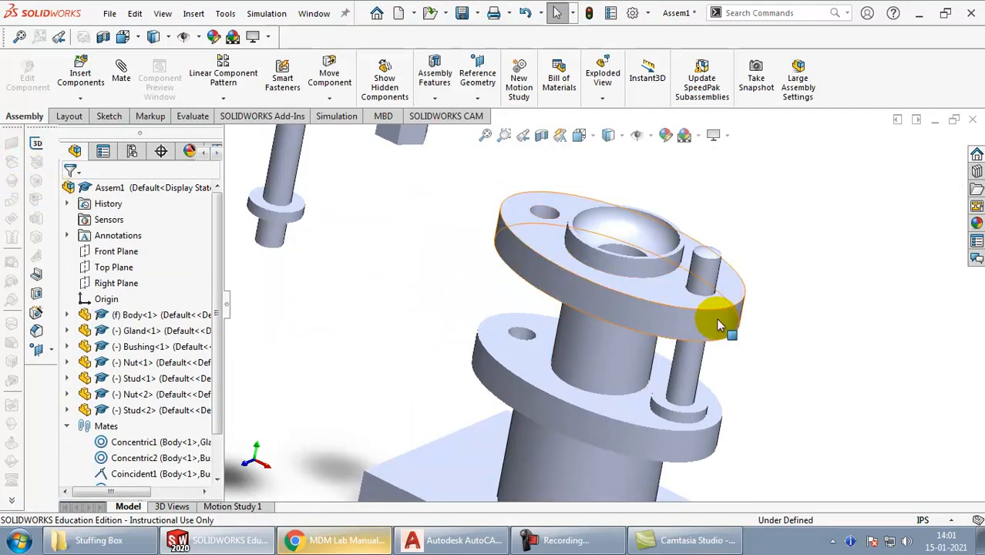
Step: Slide the Gland downward along the mated Stud toward the Body's flange
{"action": "middle_click_drag", "start_coordinate": [717, 319], "coordinate": [708, 338]}
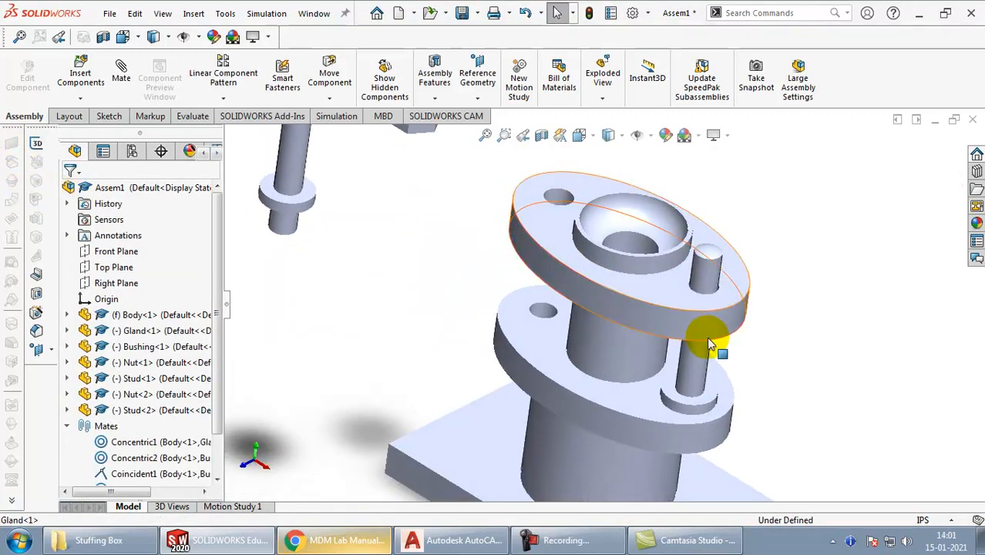
{"action": "left_click_drag", "start_coordinate": [716, 309], "coordinate": [699, 345]}
{"action": "left_click", "coordinate": [811, 327]}
Step: Add a Concentric mate between the first Stud's short lower cylindrical end and the remaining free hole in the Body's flange
{"action": "middle_click_drag", "start_coordinate": [502, 318], "coordinate": [528, 302]}
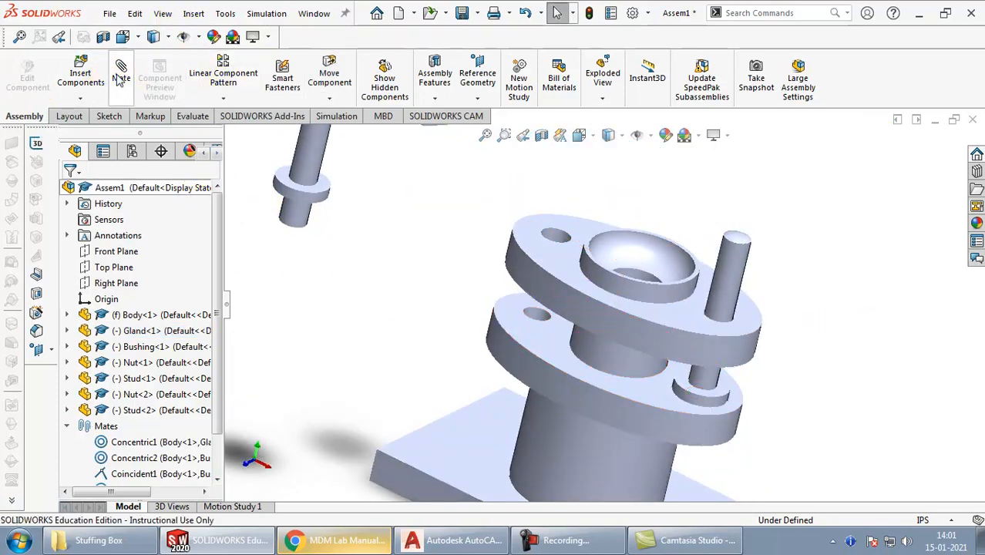
{"action": "left_click", "coordinate": [300, 214]}
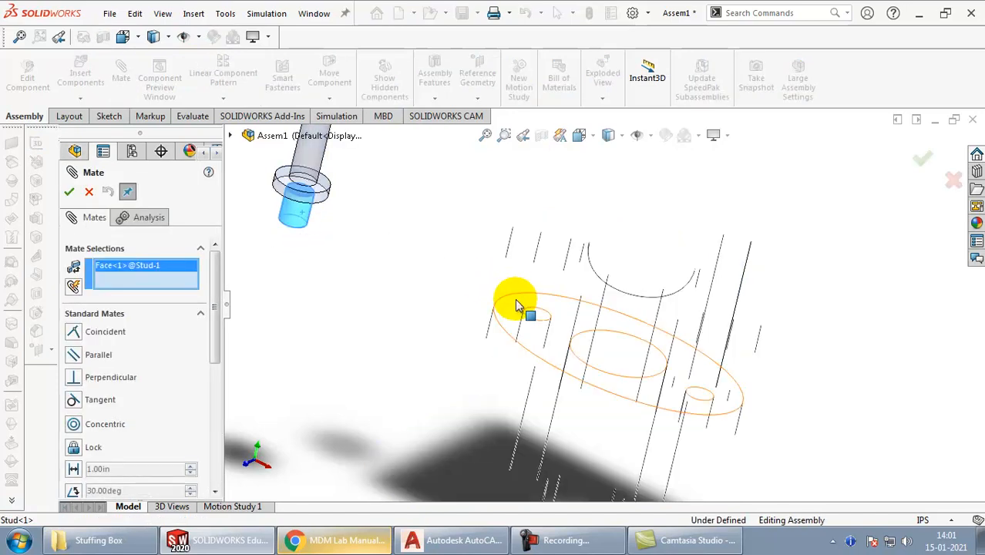
{"action": "left_click", "coordinate": [536, 319]}
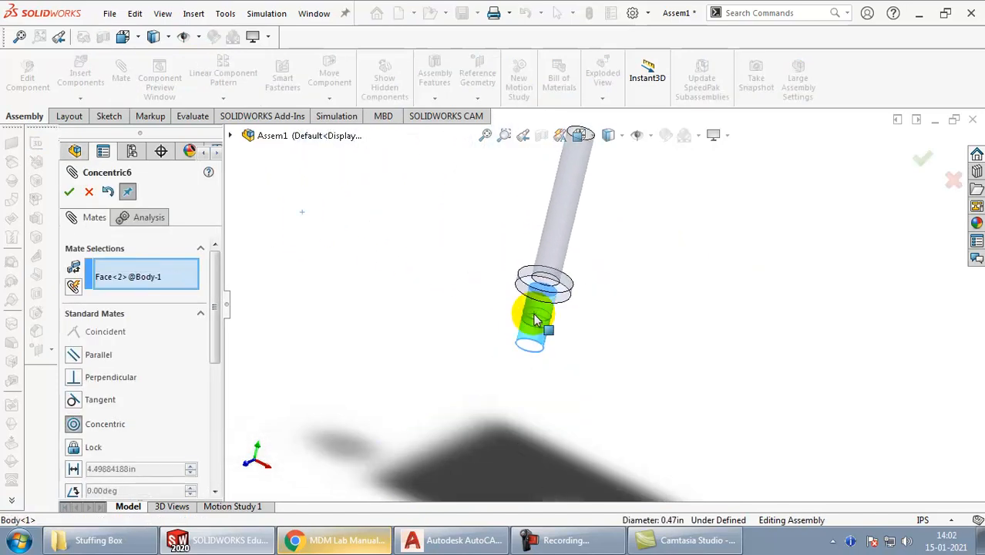
{"action": "left_click", "coordinate": [70, 194]}
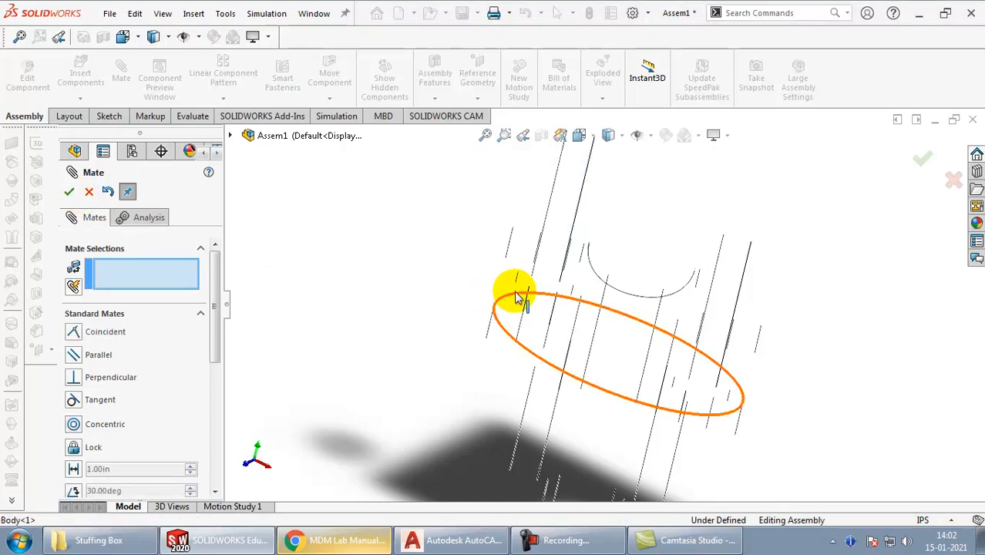
Step: Add a Coincident mate between the upper face of the Body's flange and the circular edge of the first Stud's collar
{"action": "left_click", "coordinate": [511, 308]}
{"action": "middle_click_drag", "start_coordinate": [521, 264], "coordinate": [545, 216]}
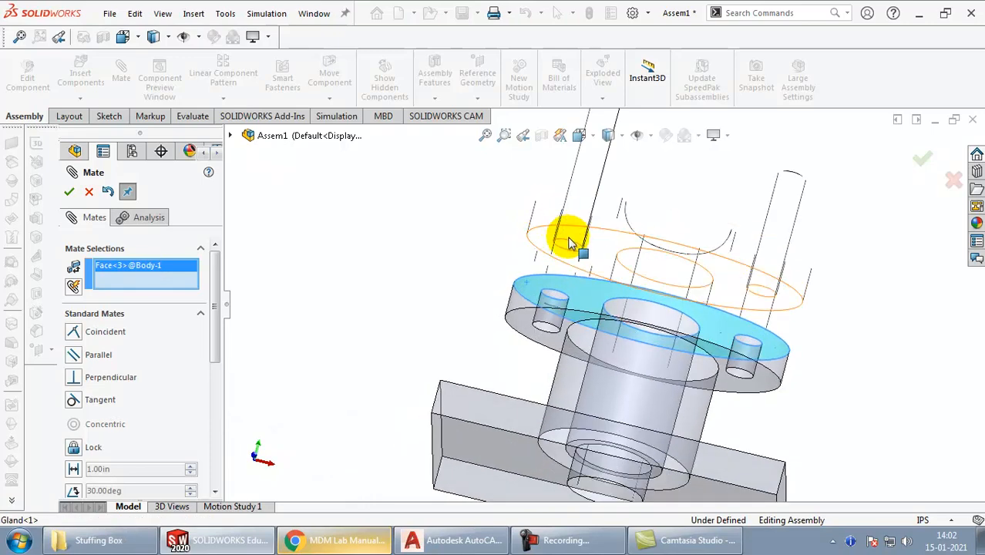
{"action": "left_click", "coordinate": [543, 266]}
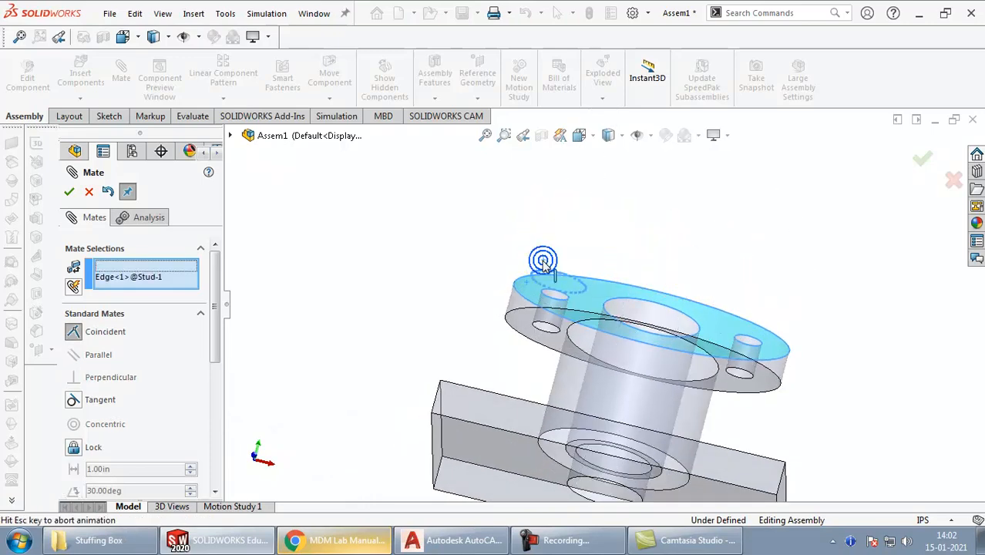
{"action": "left_click", "coordinate": [70, 193]}
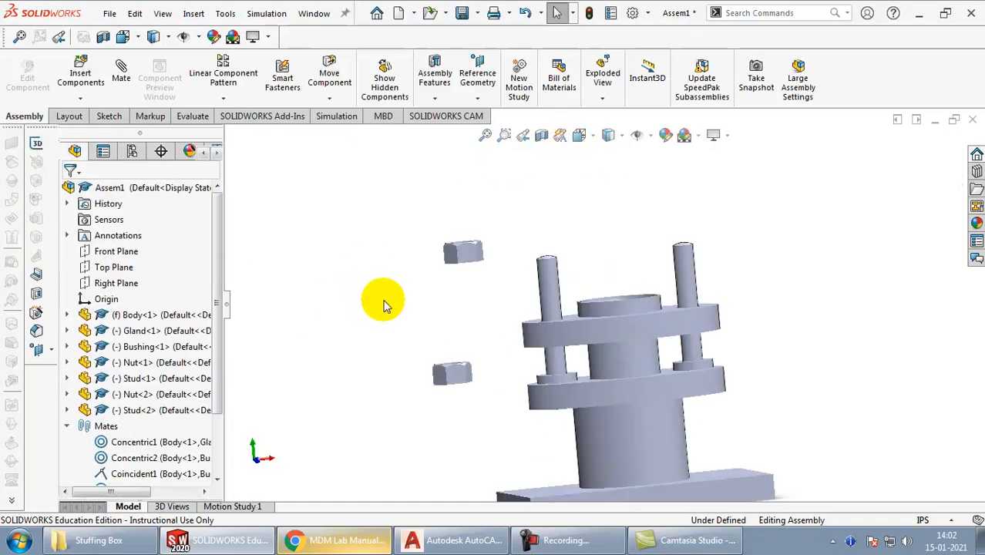
Step: Add a Concentric mate between the first Nut's bore and the long cylindrical face of the first Stud
{"action": "middle_click_drag", "start_coordinate": [472, 280], "coordinate": [502, 305]}
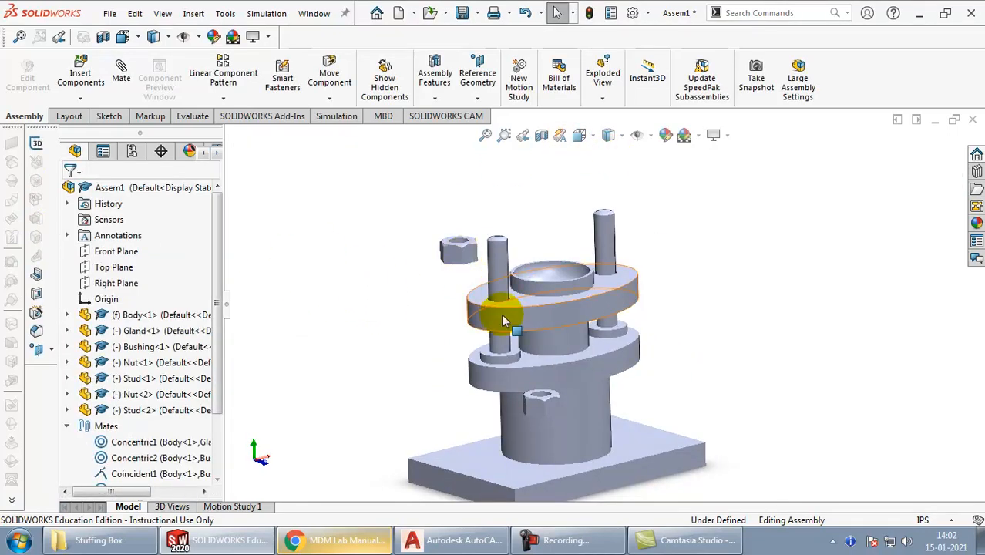
{"action": "left_click", "coordinate": [123, 77]}
{"action": "scroll", "coordinate": [447, 245], "scroll_direction": "down", "scroll_amount": 5}
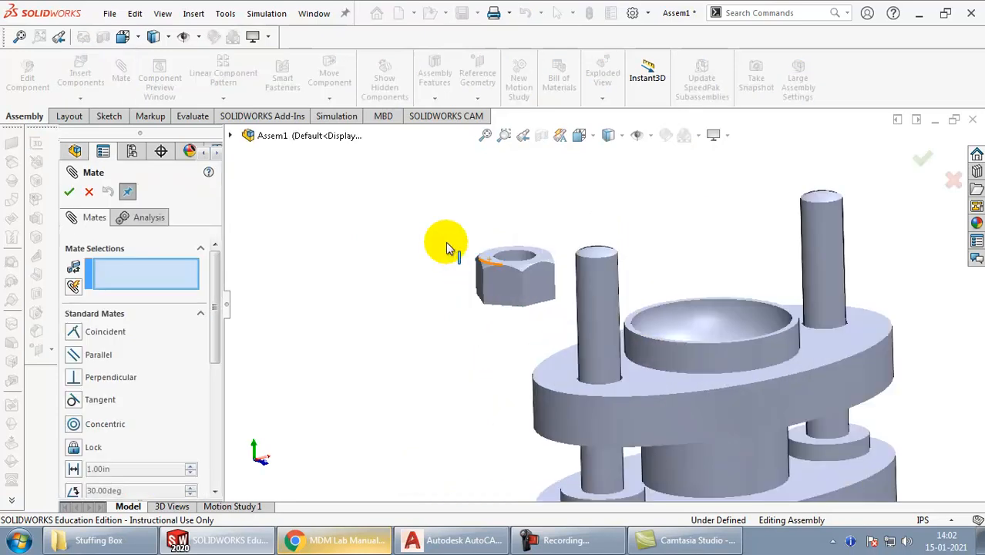
{"action": "left_click", "coordinate": [617, 298]}
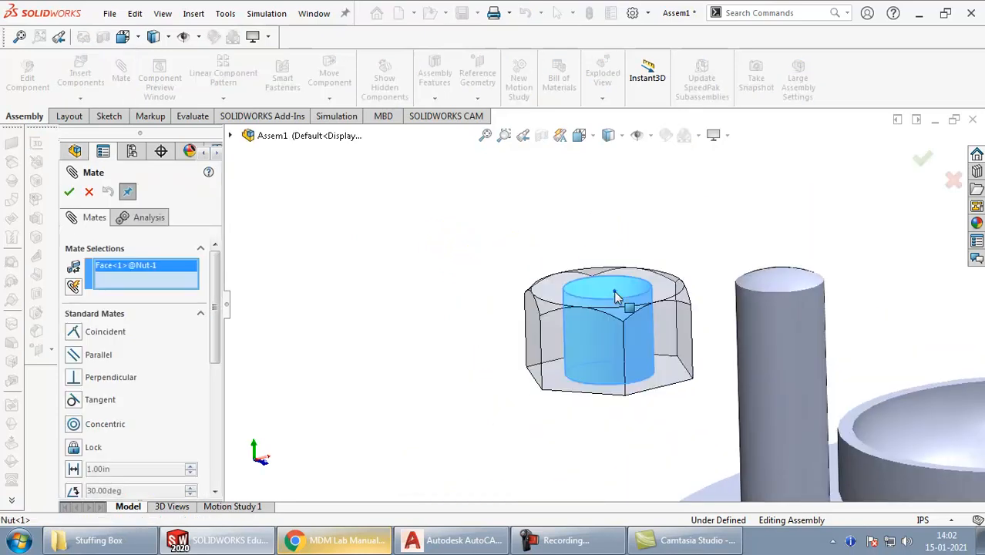
{"action": "left_click", "coordinate": [768, 352]}
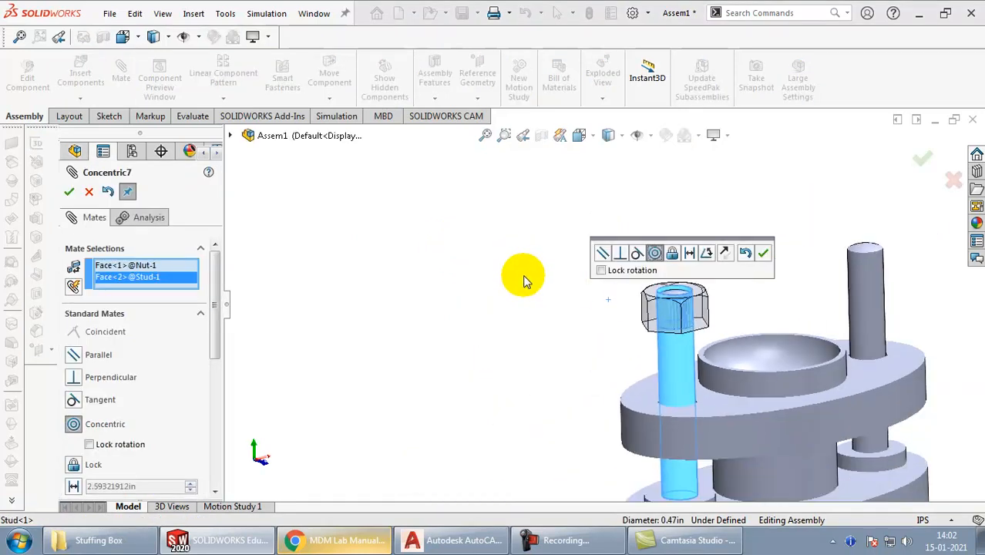
{"action": "left_click", "coordinate": [69, 192]}
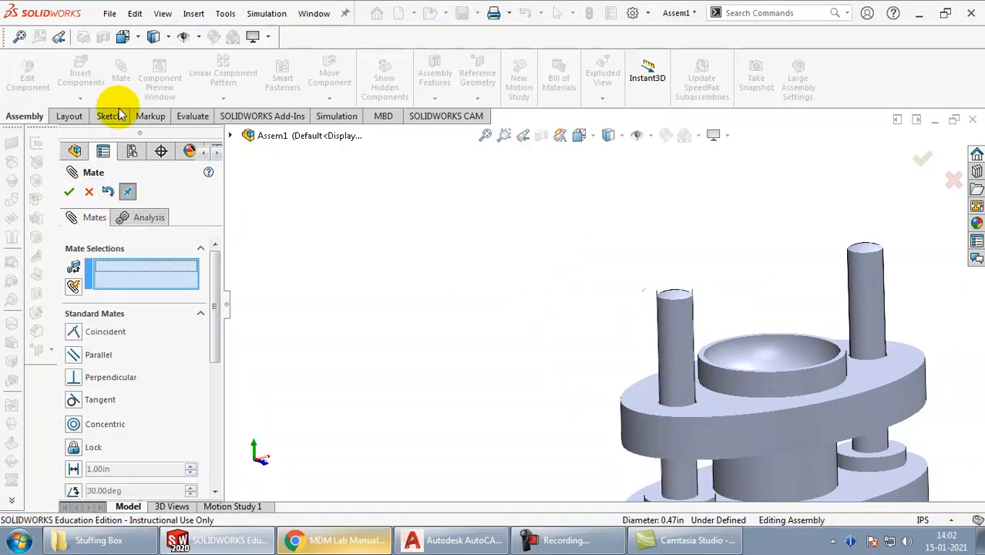
Step: Add a Coincident mate between the underside of the first Nut and the upper face of the Gland's flange
{"action": "scroll", "coordinate": [682, 396], "scroll_direction": "down", "scroll_amount": 5}
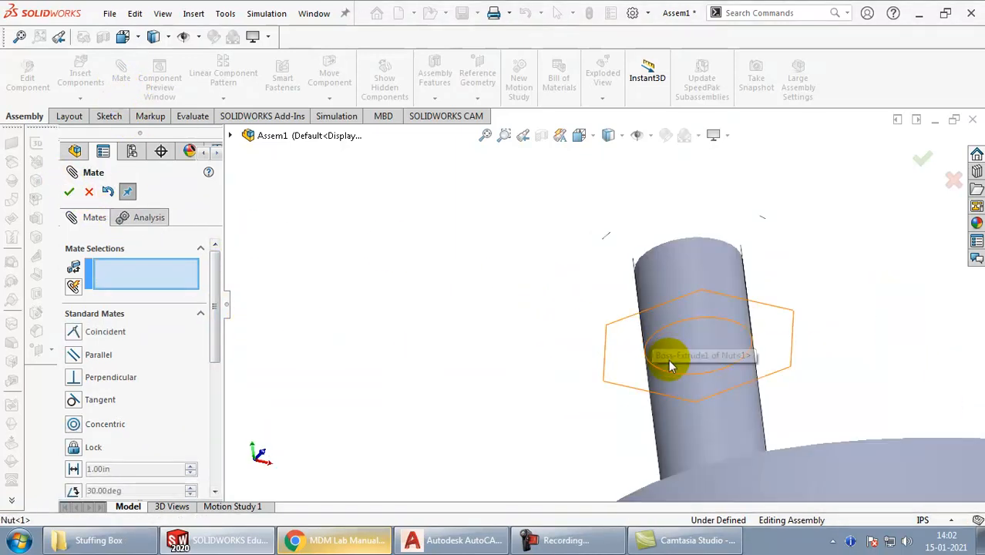
{"action": "left_click", "coordinate": [622, 350]}
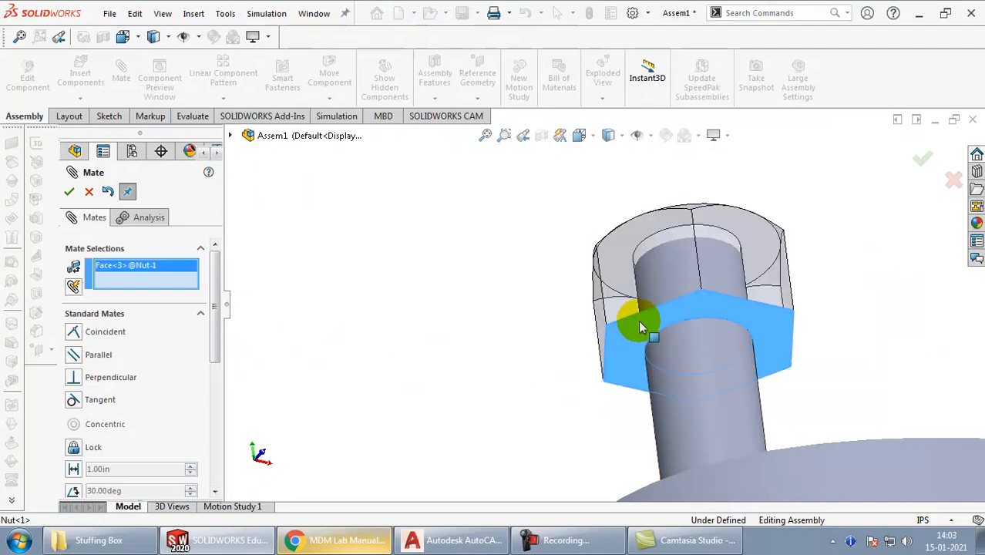
{"action": "scroll", "coordinate": [655, 324], "scroll_direction": "up", "scroll_amount": 5}
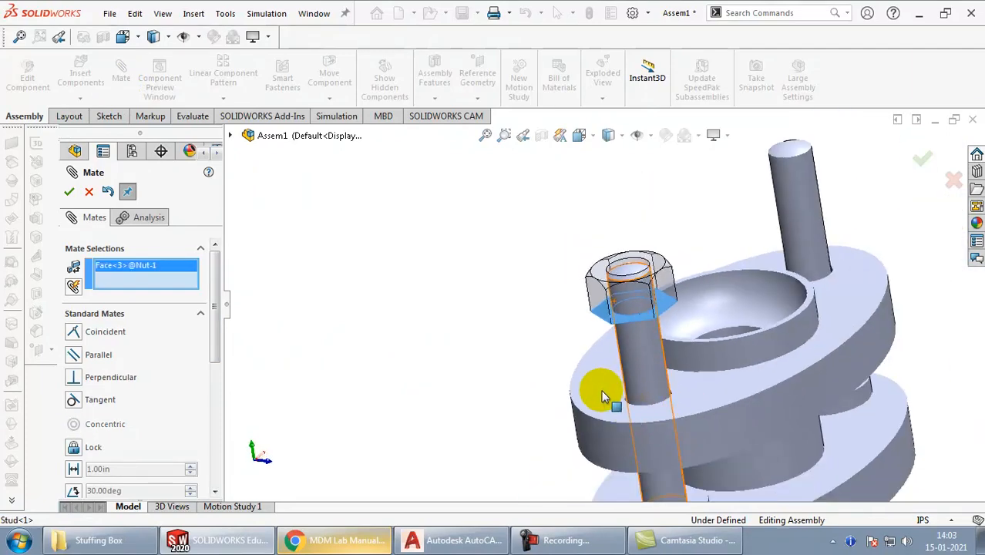
{"action": "left_click", "coordinate": [602, 381]}
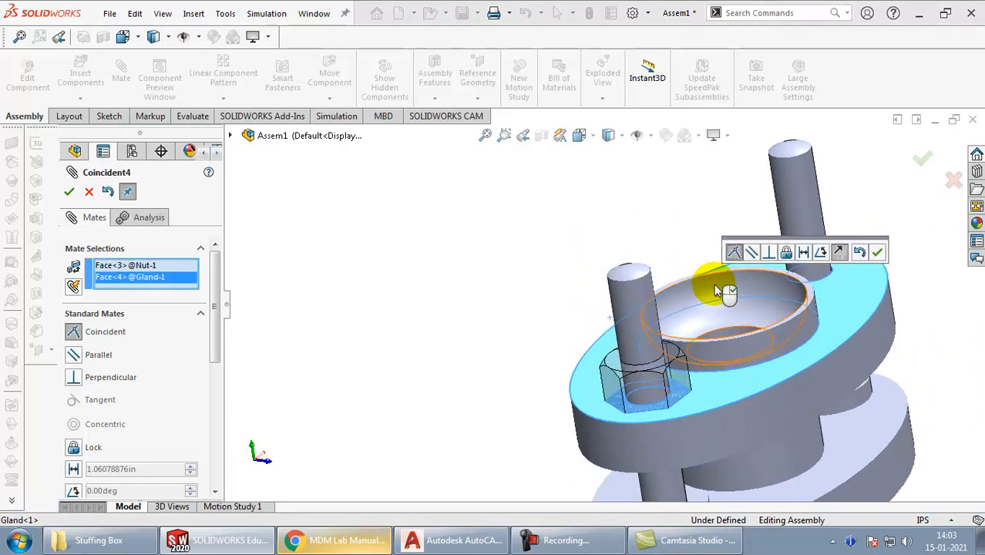
{"action": "left_click", "coordinate": [72, 194]}
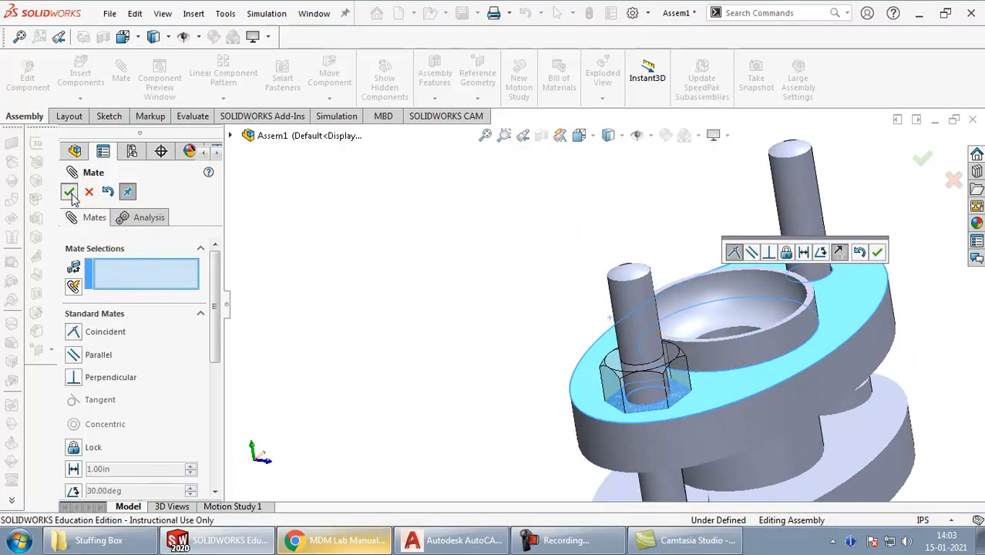
Step: Try to mate a corner vertex of the second Nut as Coincident with the cylindrical face of the second Stud
{"action": "scroll", "coordinate": [739, 334], "scroll_direction": "up", "scroll_amount": 6}
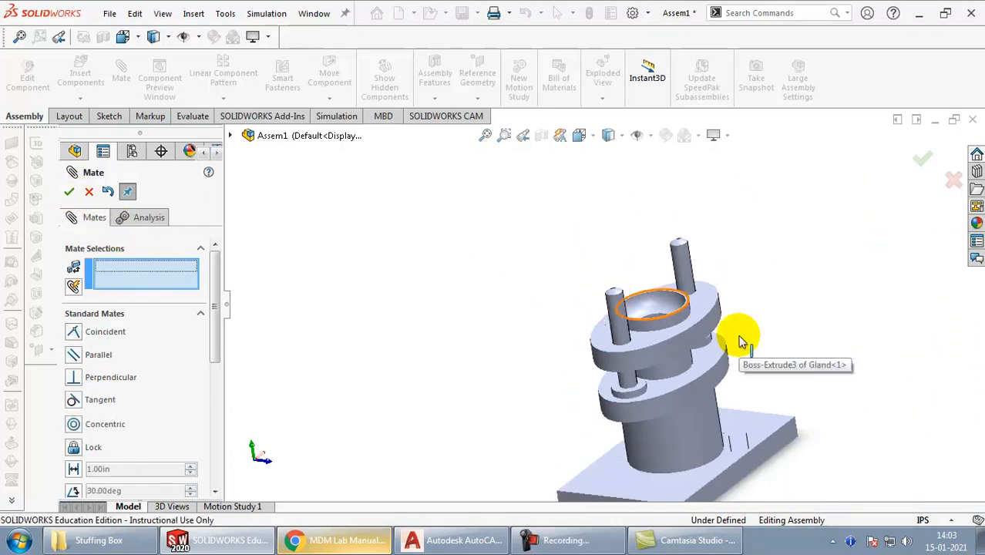
{"action": "scroll", "coordinate": [738, 332], "scroll_direction": "down", "scroll_amount": 5}
{"action": "scroll", "coordinate": [738, 331], "scroll_direction": "up", "scroll_amount": 9}
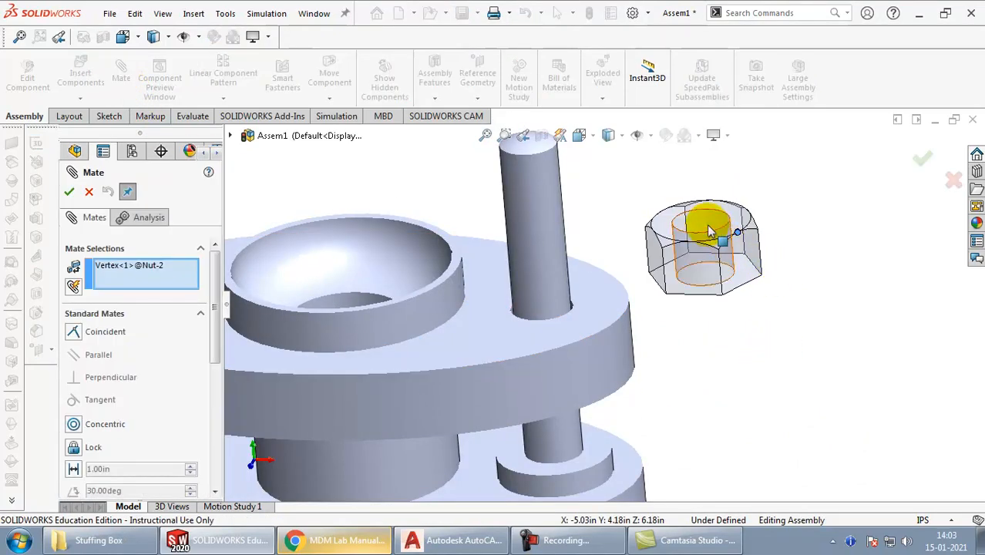
{"action": "left_click", "coordinate": [549, 223]}
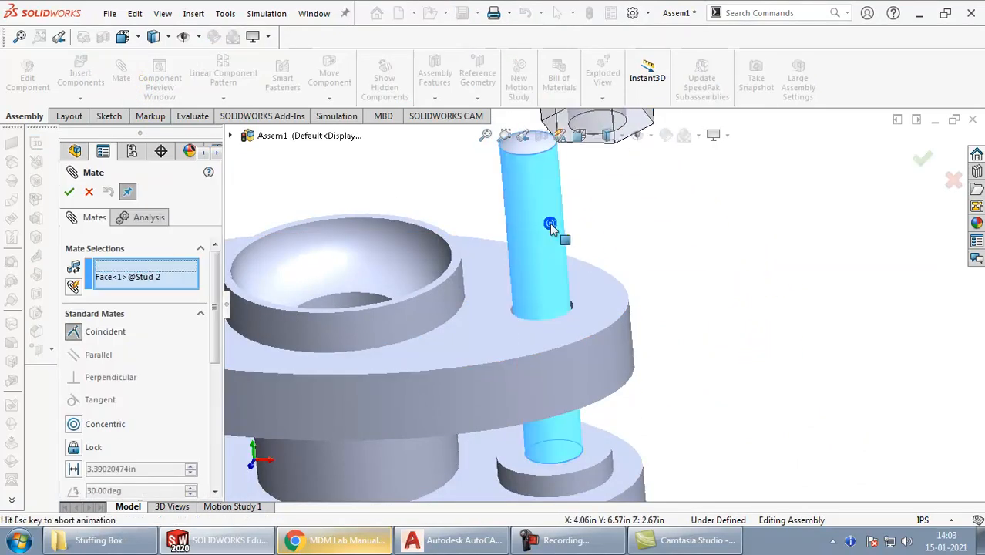
{"action": "scroll", "coordinate": [551, 231], "scroll_direction": "up", "scroll_amount": 5}
{"action": "middle_click_drag", "start_coordinate": [554, 238], "coordinate": [578, 169]}
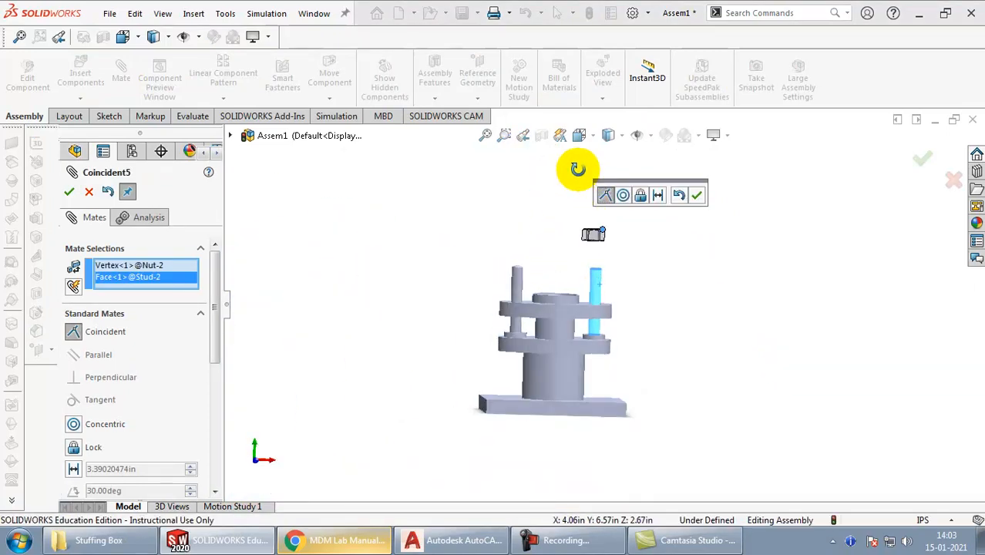
{"action": "scroll", "coordinate": [605, 248], "scroll_direction": "down", "scroll_amount": 3}
{"action": "scroll", "coordinate": [579, 243], "scroll_direction": "up", "scroll_amount": 8}
{"action": "scroll", "coordinate": [570, 286], "scroll_direction": "down", "scroll_amount": 3}
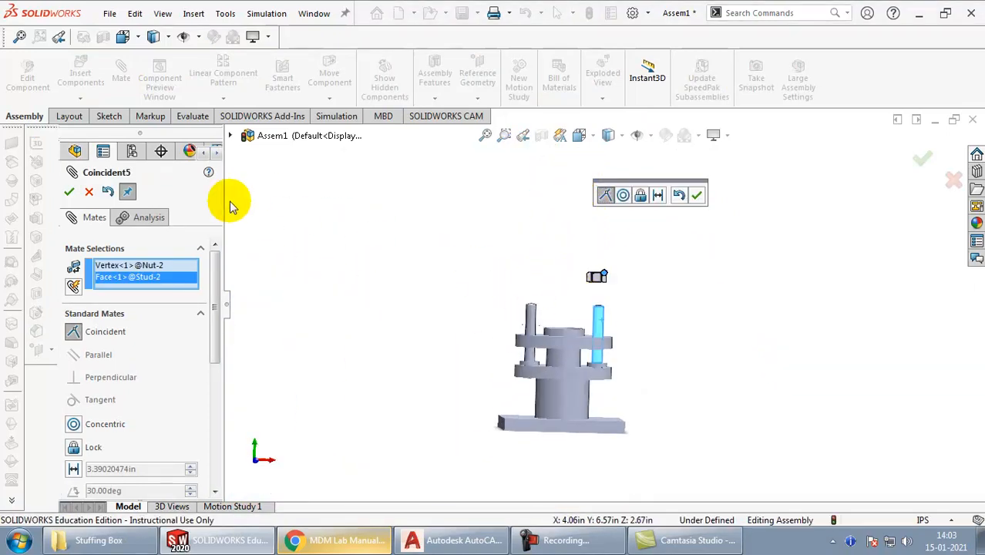
{"action": "left_click", "coordinate": [68, 192]}
Step: Add a Coincident mate between the underside of the second Nut and the upper face of the Gland's flange
{"action": "middle_click_drag", "start_coordinate": [604, 278], "coordinate": [588, 266]}
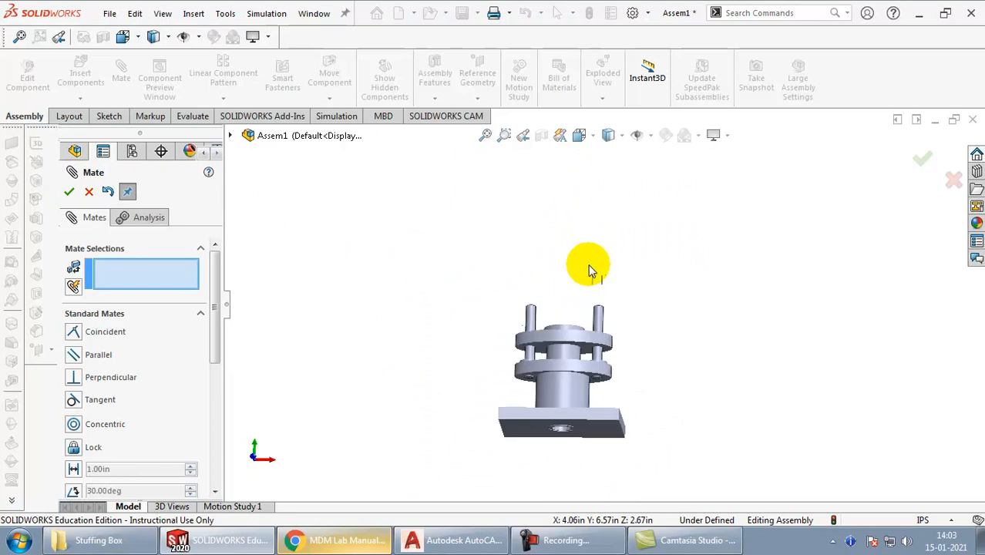
{"action": "scroll", "coordinate": [603, 288], "scroll_direction": "down", "scroll_amount": 3}
{"action": "scroll", "coordinate": [617, 301], "scroll_direction": "down", "scroll_amount": 5}
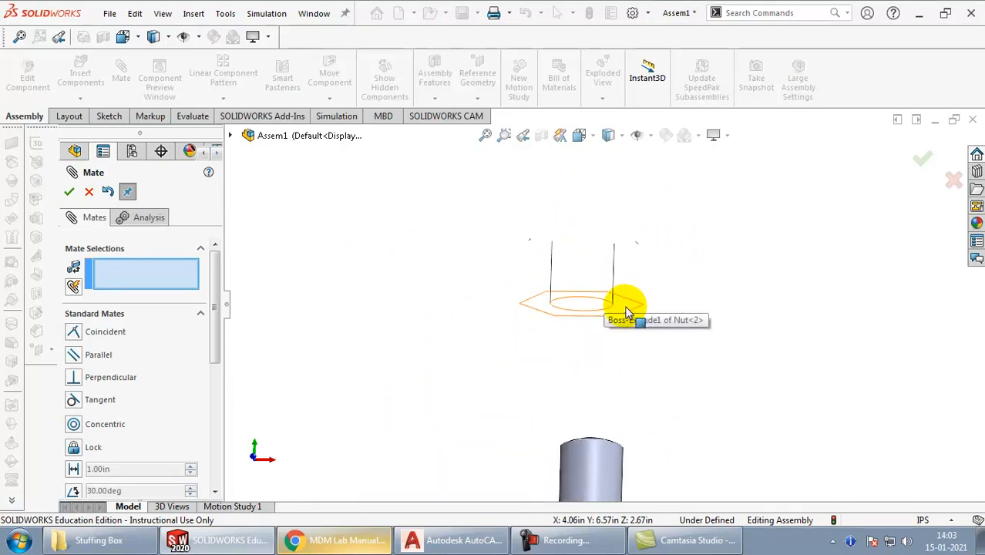
{"action": "left_click", "coordinate": [626, 310]}
{"action": "scroll", "coordinate": [640, 285], "scroll_direction": "up", "scroll_amount": 5}
{"action": "middle_click_drag", "start_coordinate": [648, 260], "coordinate": [601, 449]}
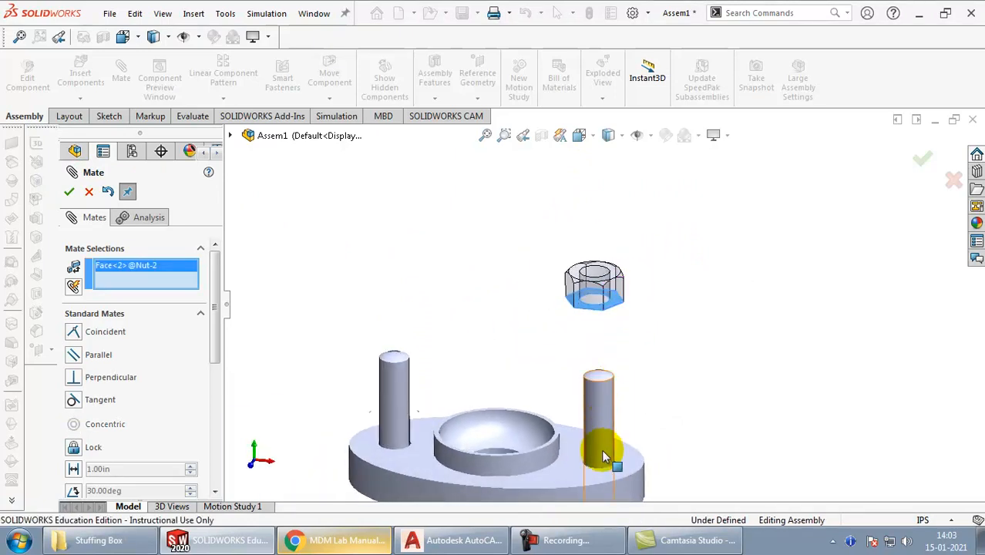
{"action": "left_click", "coordinate": [563, 475]}
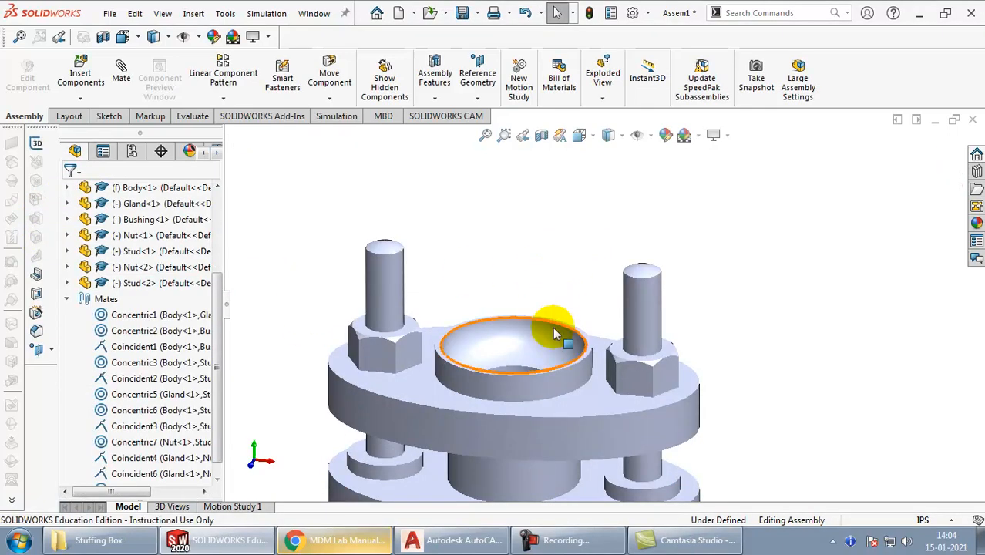
{"action": "middle_click_drag", "start_coordinate": [560, 276], "coordinate": [639, 520]}
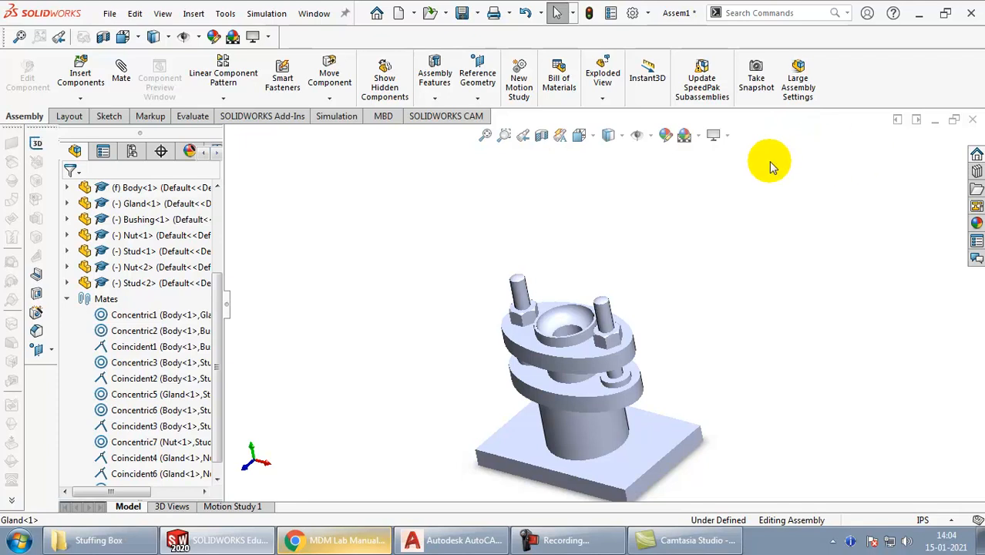